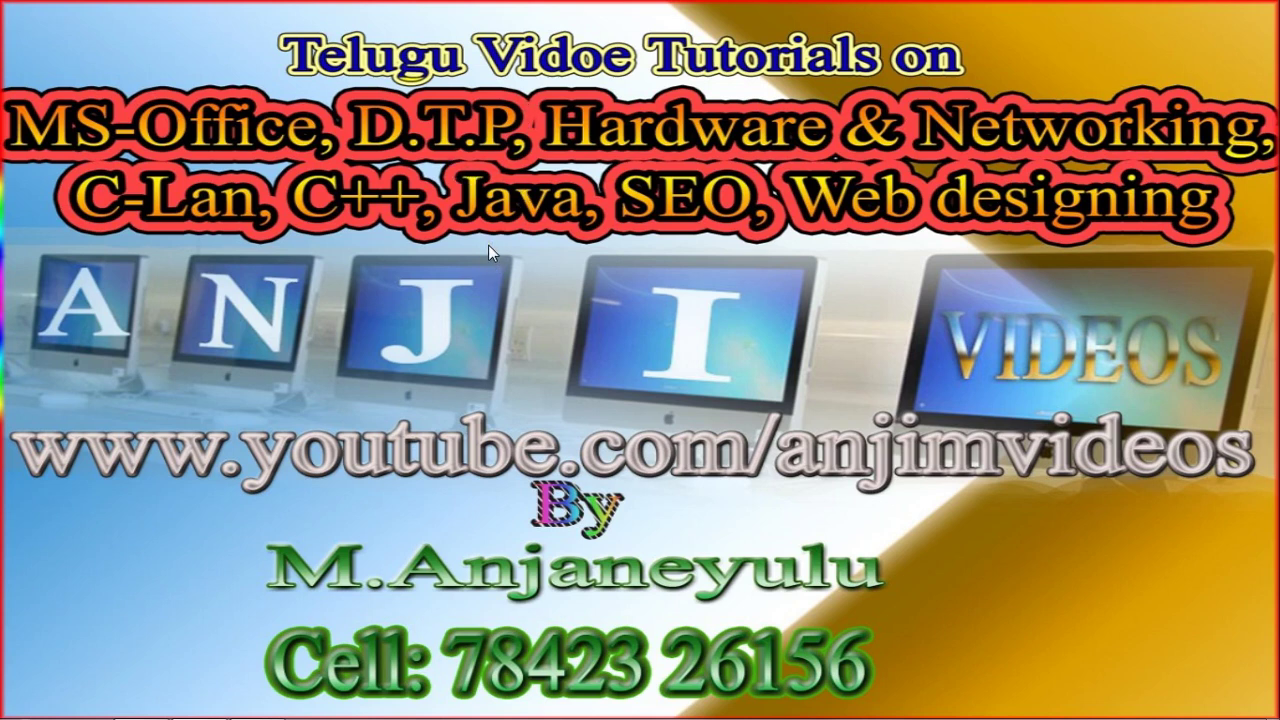
# - Restore the Photoshop window with the blank Untitled-1 document from the taskbar
pyautogui.click(201, 702)
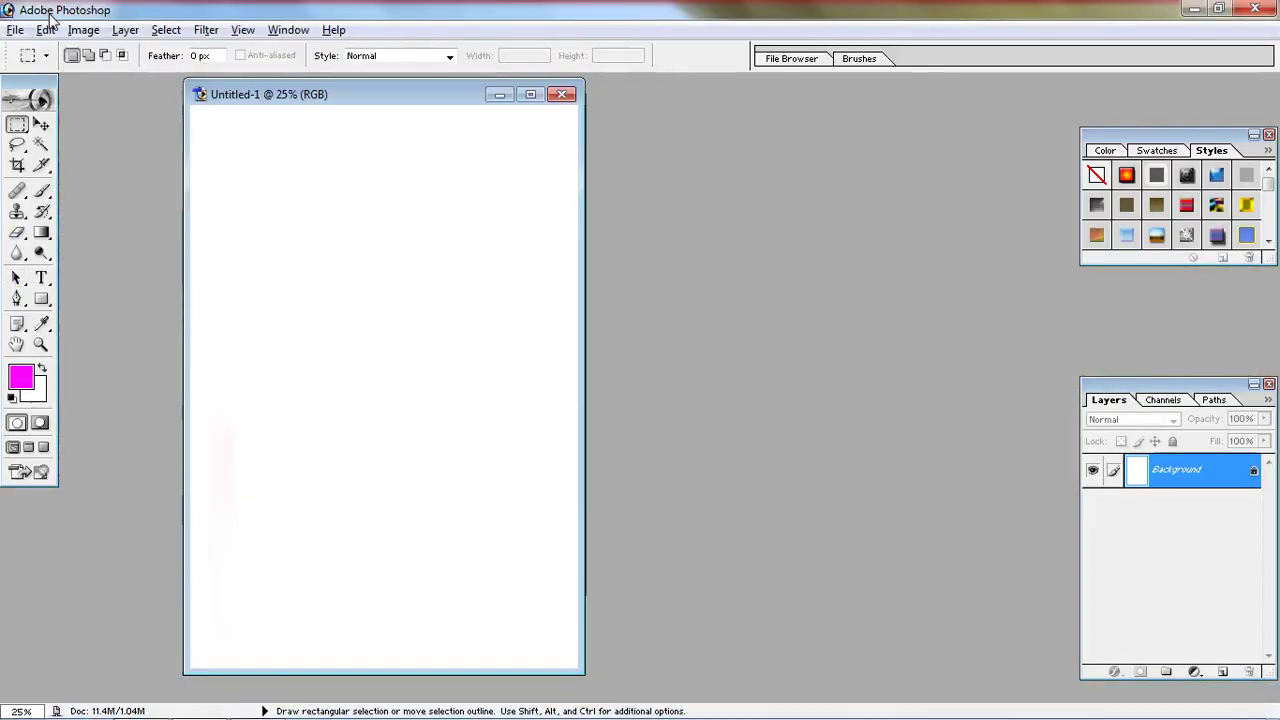
# - Draw a rectangular marquee selection in the upper part of the page
pyautogui.click(17, 124)
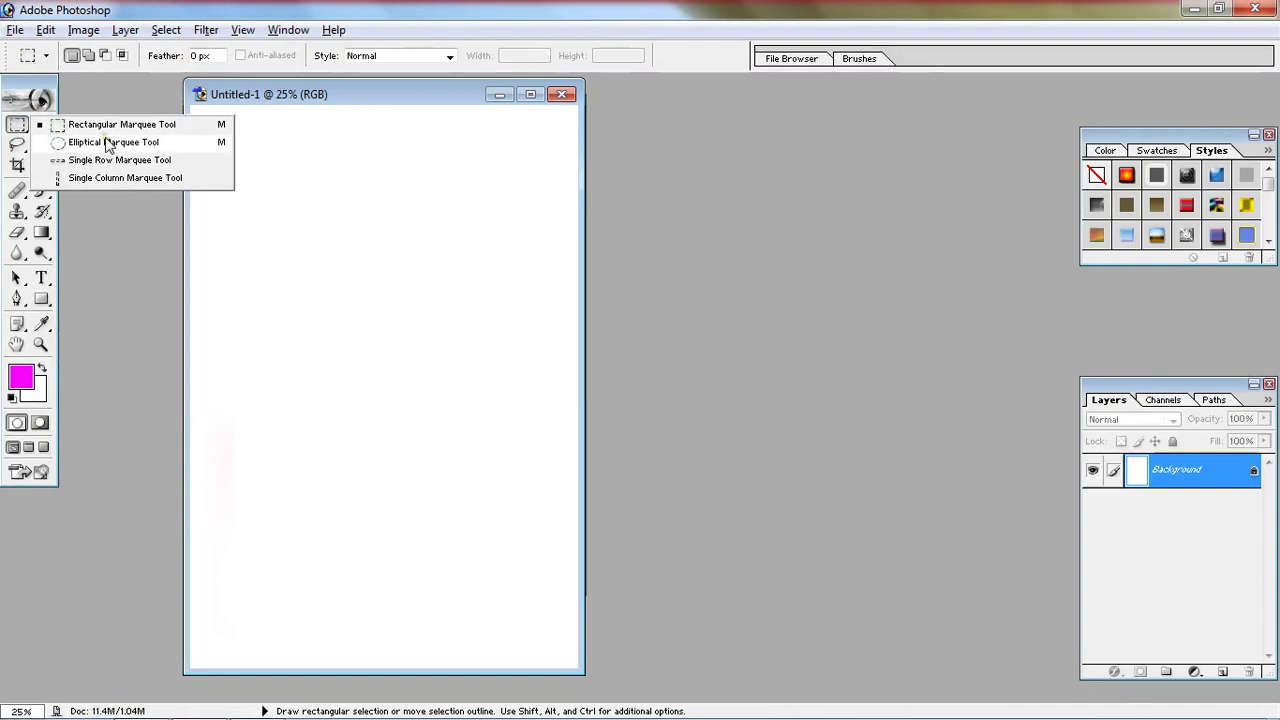
pyautogui.click(113, 127)
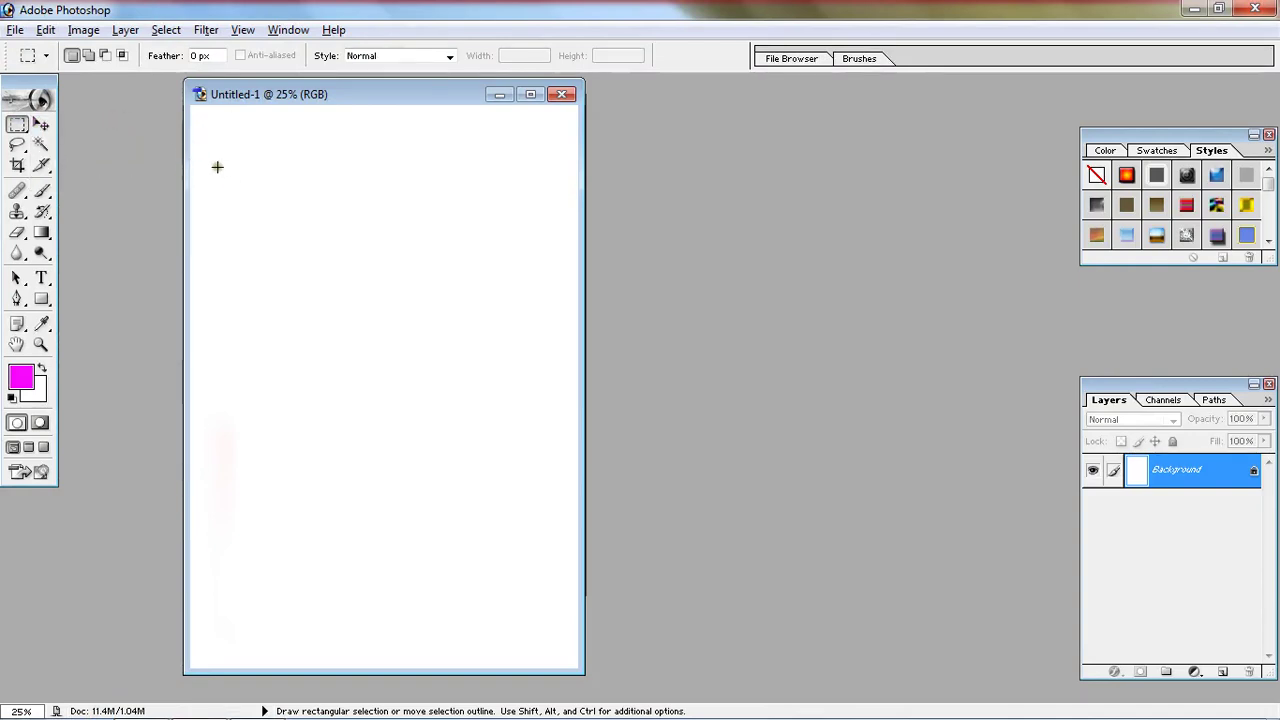
pyautogui.moveTo(204, 159); pyautogui.dragTo(528, 404)
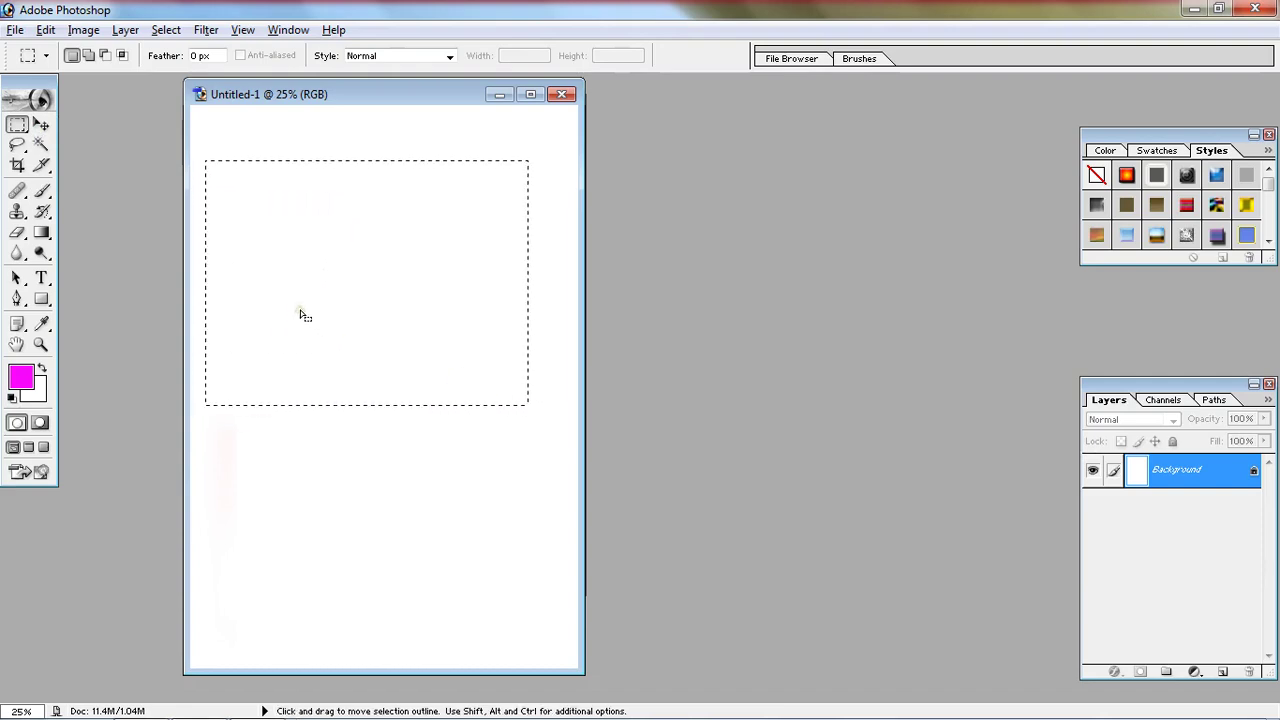
# - Stroke the selection with a 1 px black line, Location Inside
pyautogui.click(45, 31)
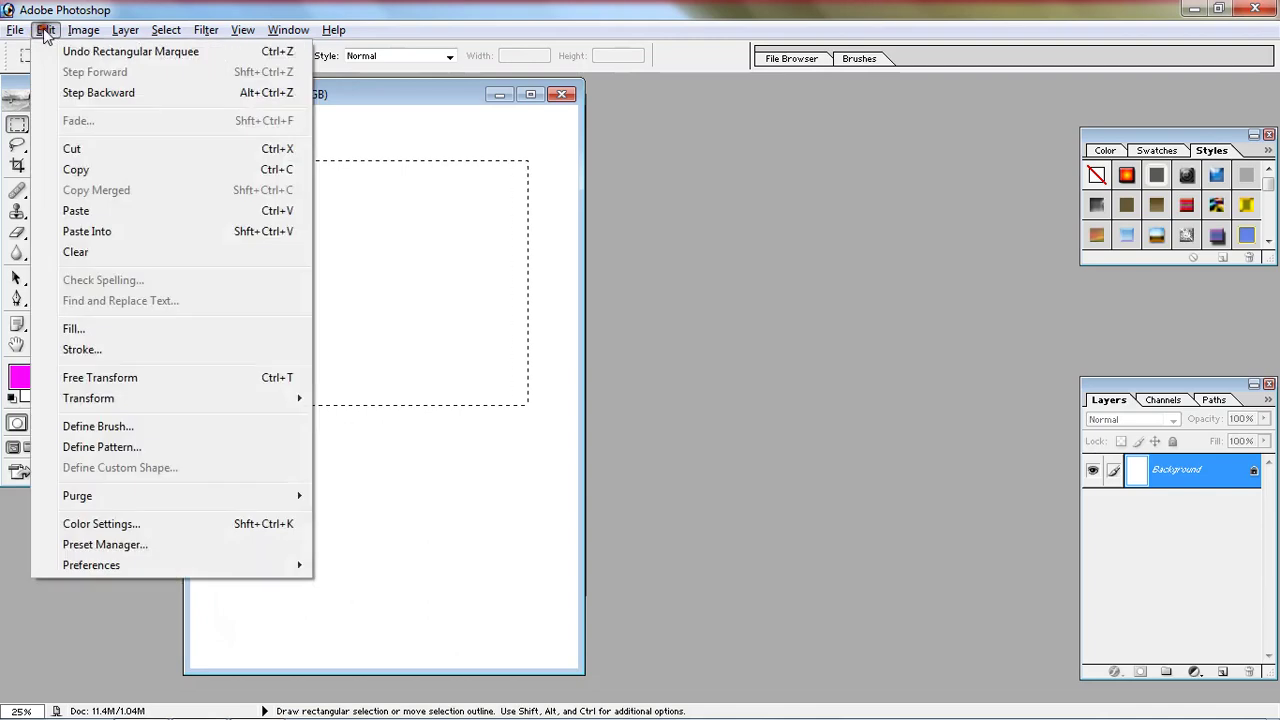
pyautogui.click(97, 358)
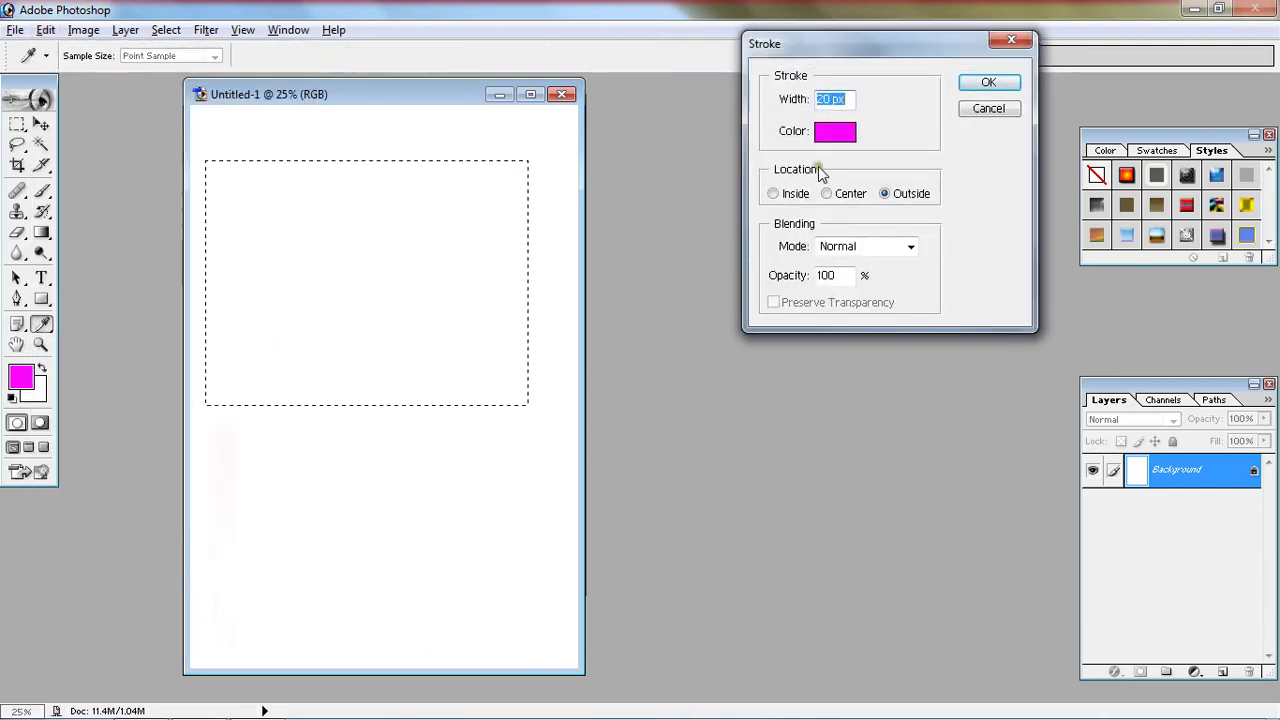
pyautogui.moveTo(829, 95); pyautogui.dragTo(785, 106)
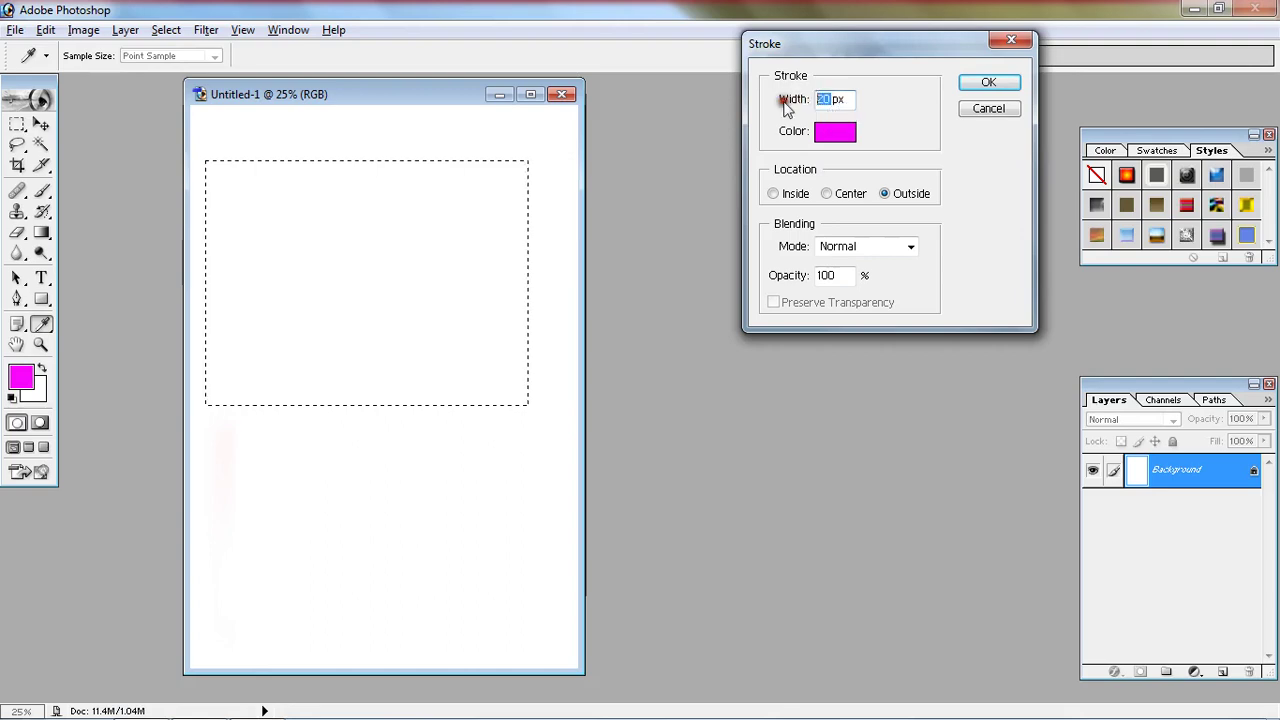
pyautogui.write('1')
pyautogui.click(841, 138)
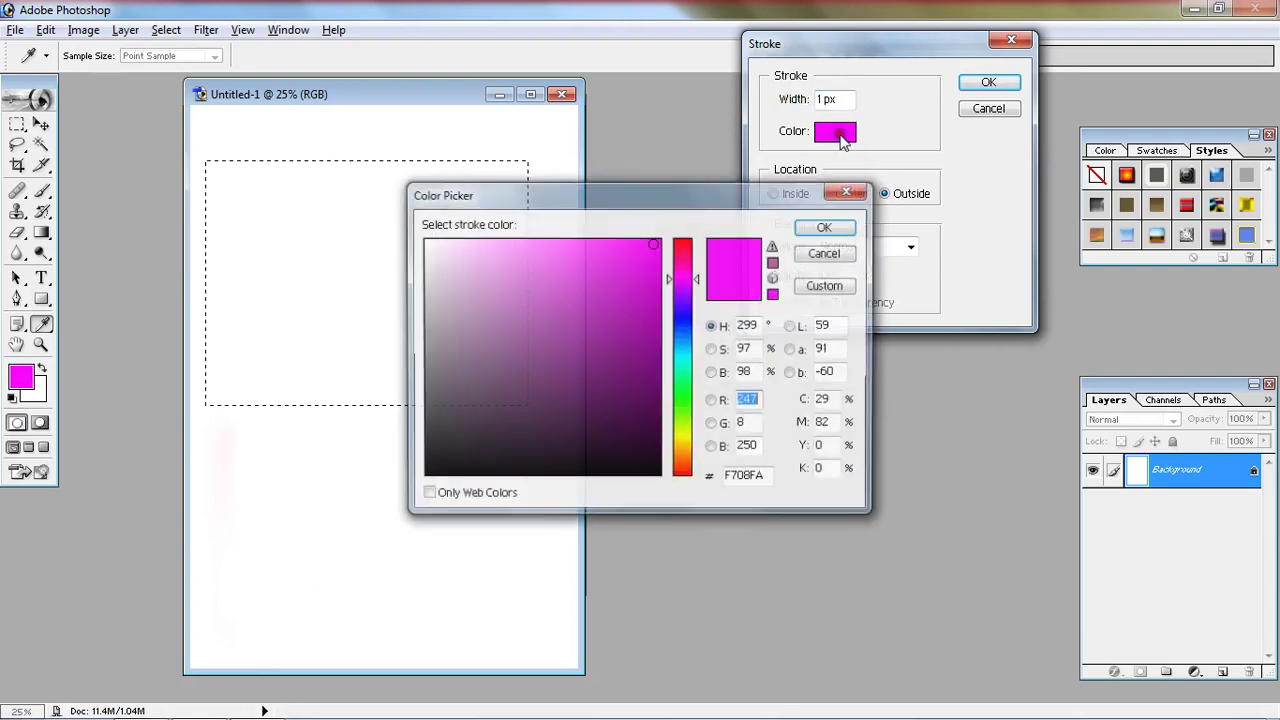
pyautogui.moveTo(506, 324); pyautogui.dragTo(428, 500)
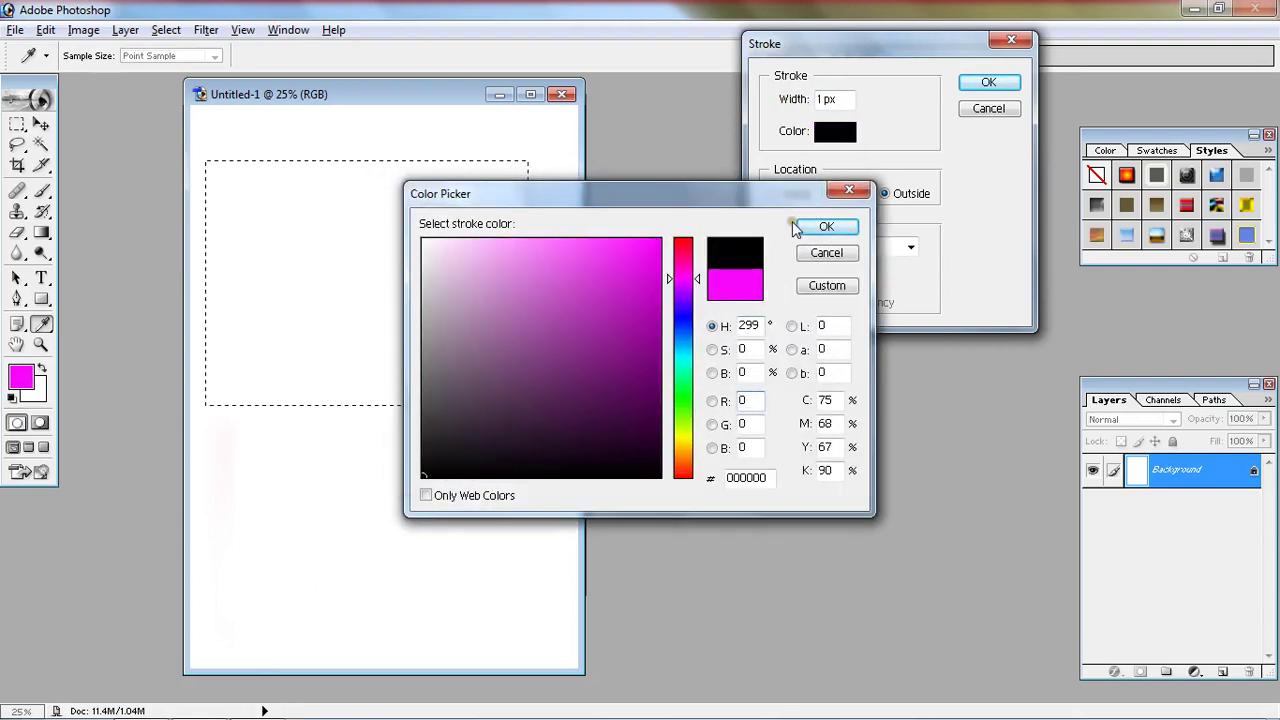
pyautogui.click(826, 226)
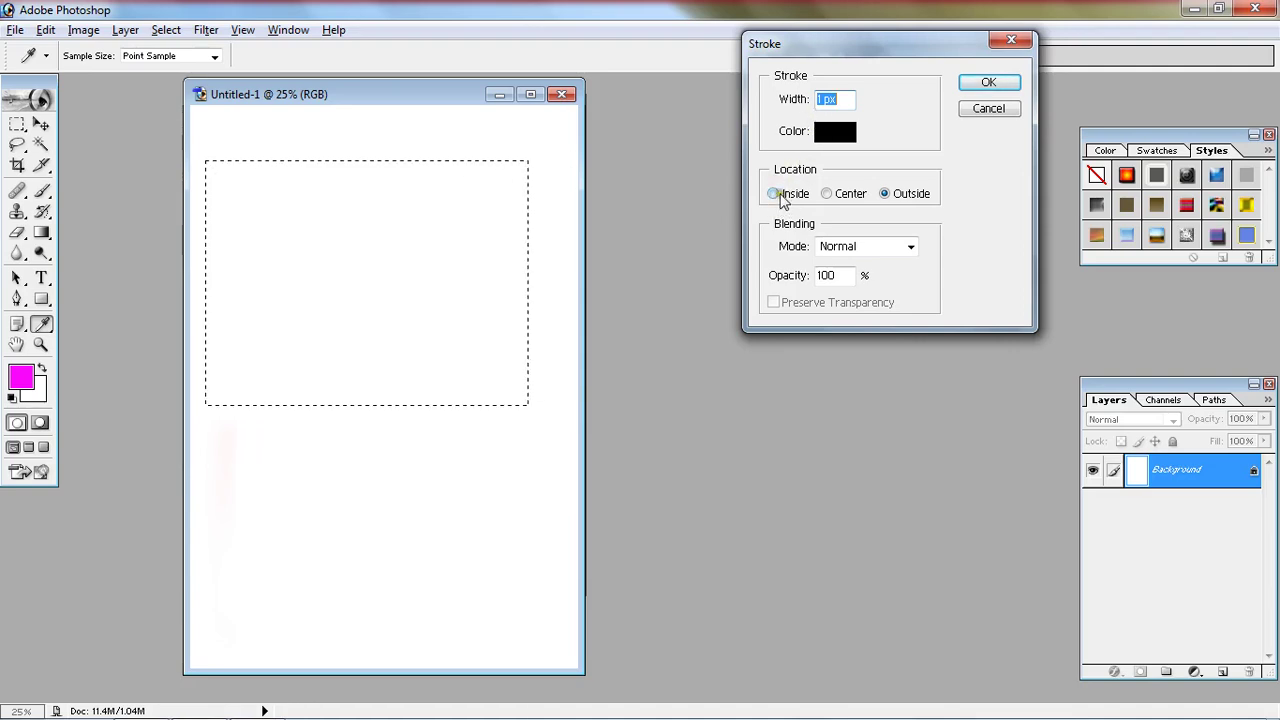
pyautogui.click(775, 194)
pyautogui.click(961, 84)
# - Deselect to check the stroke, then reselect the upper rectangle
pyautogui.press('m')
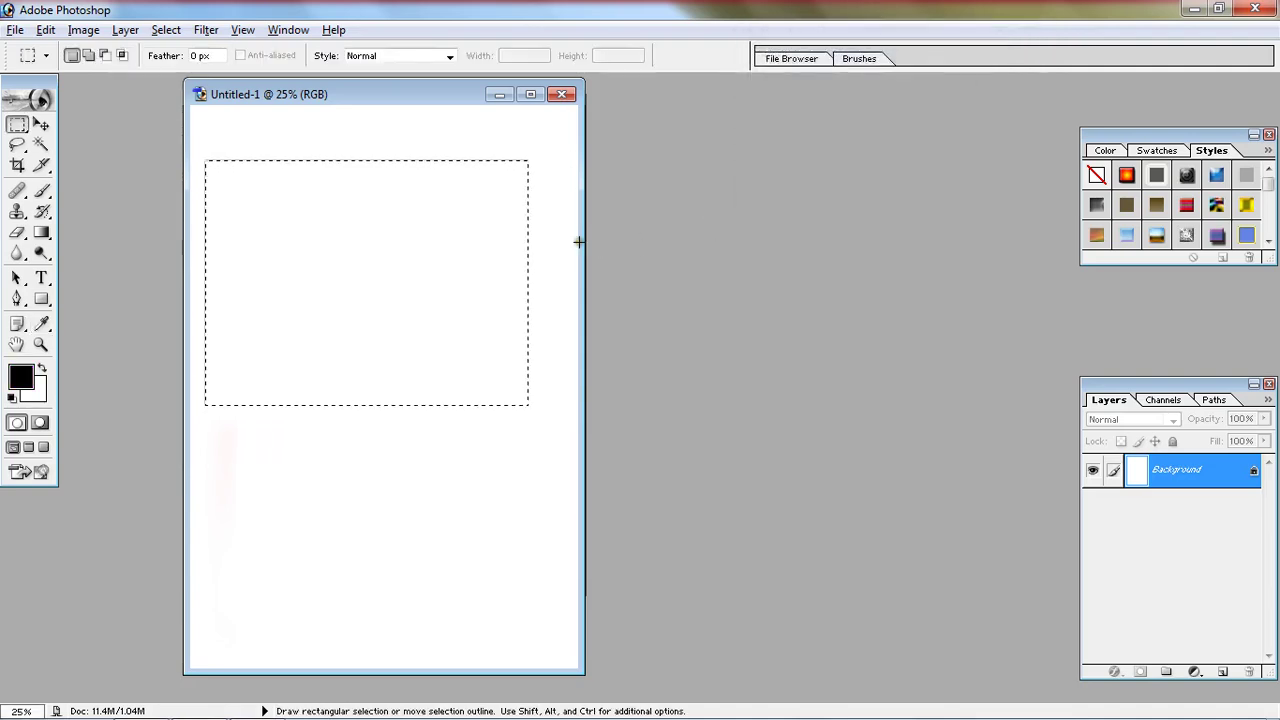
pyautogui.hotkey('ctrl', 'd')
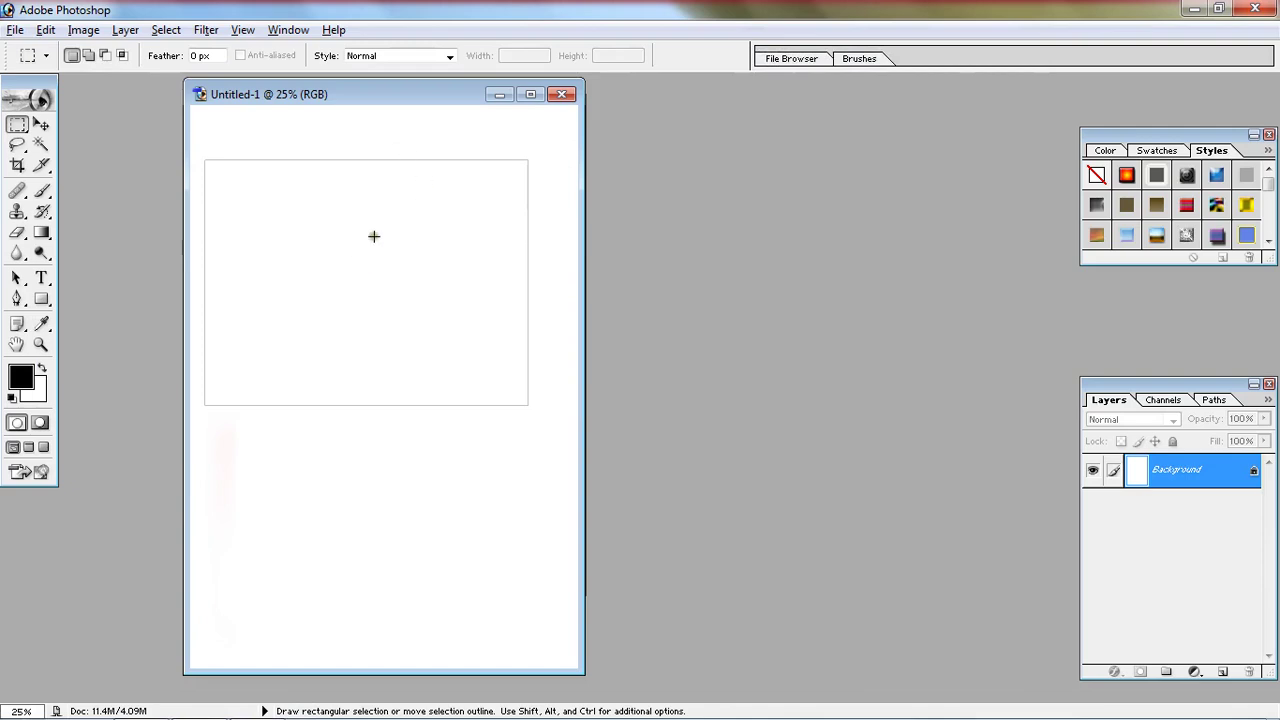
pyautogui.press('ctrl')
pyautogui.hotkey('ctrl', 'shift', 'd')
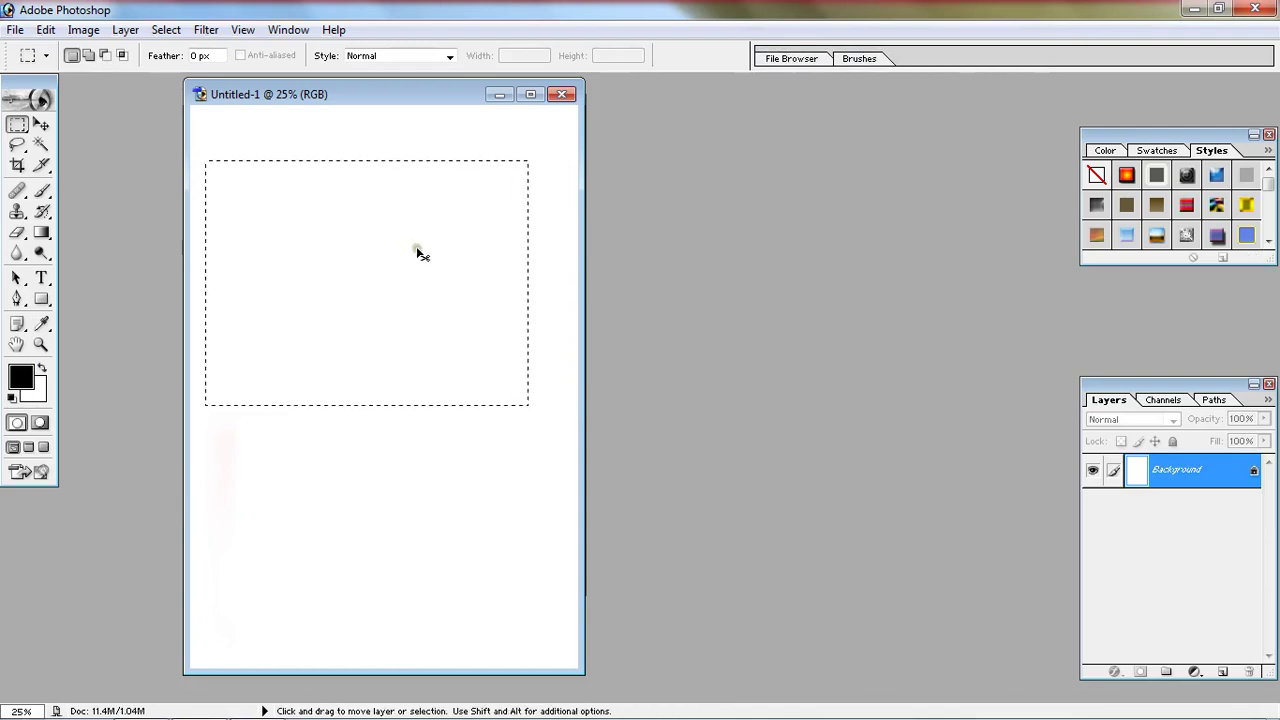
# - Stroke the rectangle with a 5 px pink-red (F11352) inside border, then deselect
pyautogui.click(48, 30)
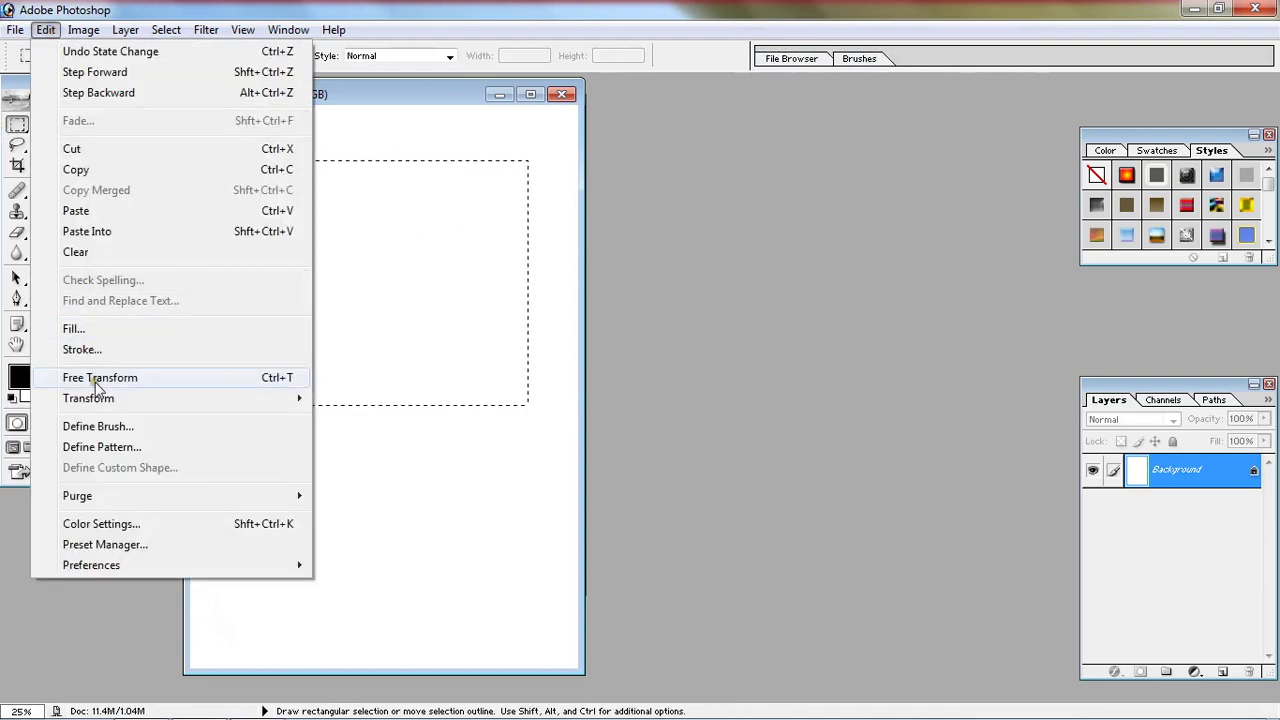
pyautogui.click(78, 349)
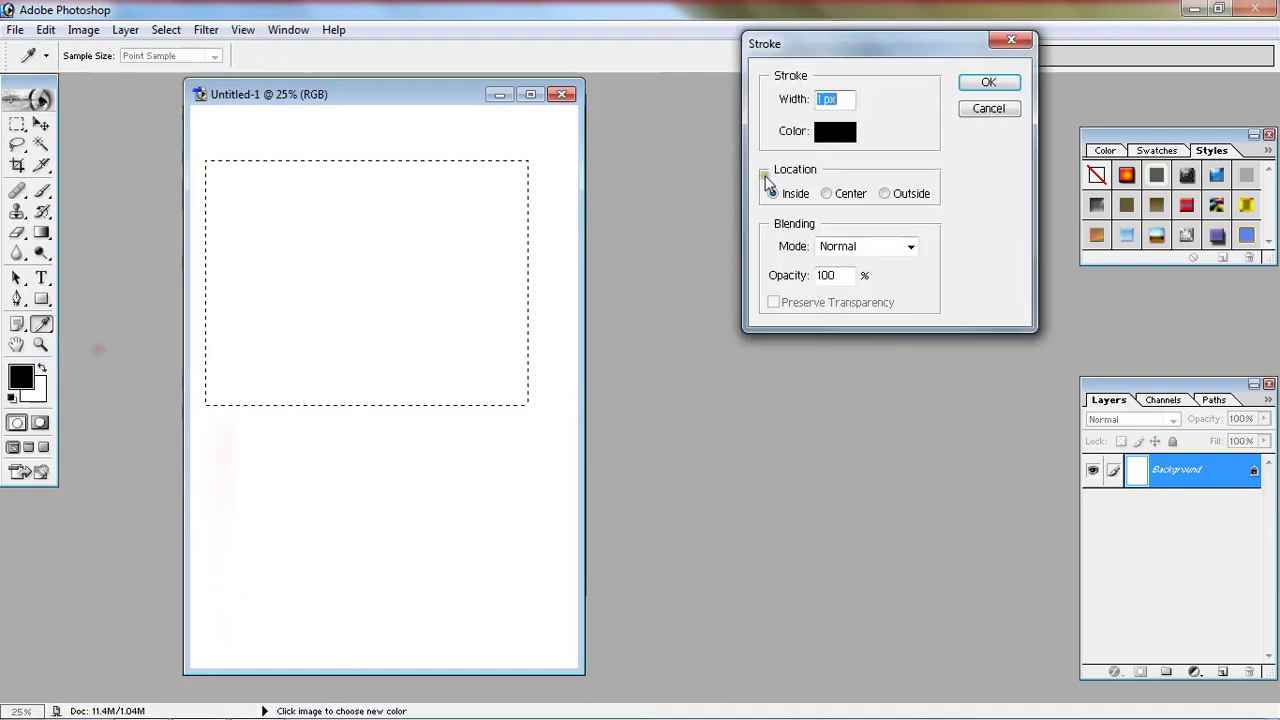
pyautogui.click(820, 99)
pyautogui.moveTo(818, 99); pyautogui.dragTo(855, 106)
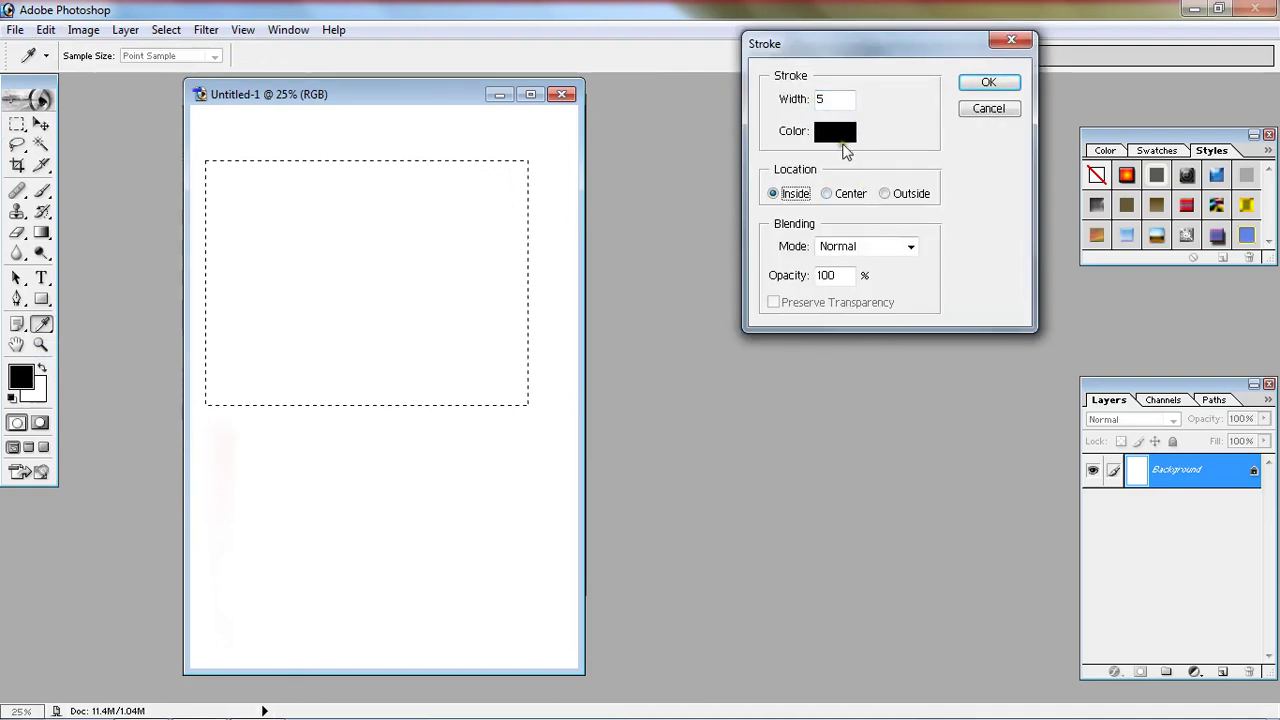
pyautogui.write('5')
pyautogui.click(848, 130)
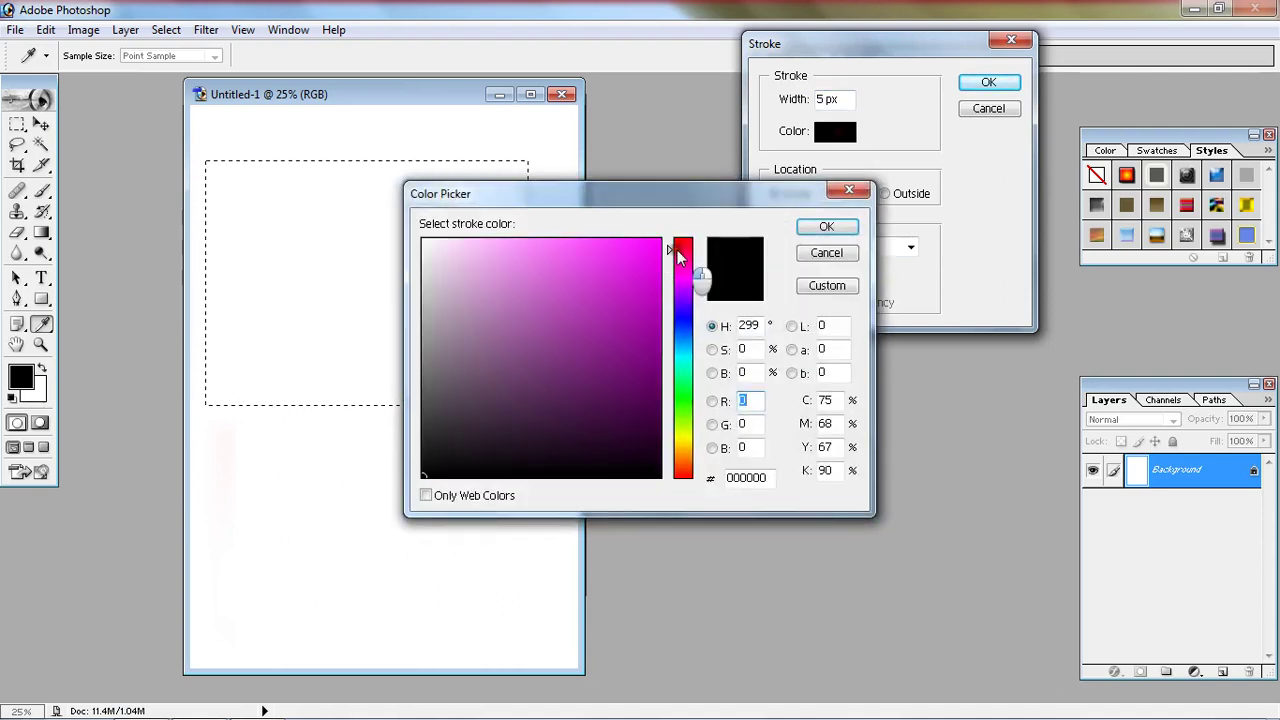
pyautogui.click(683, 248)
pyautogui.click(642, 252)
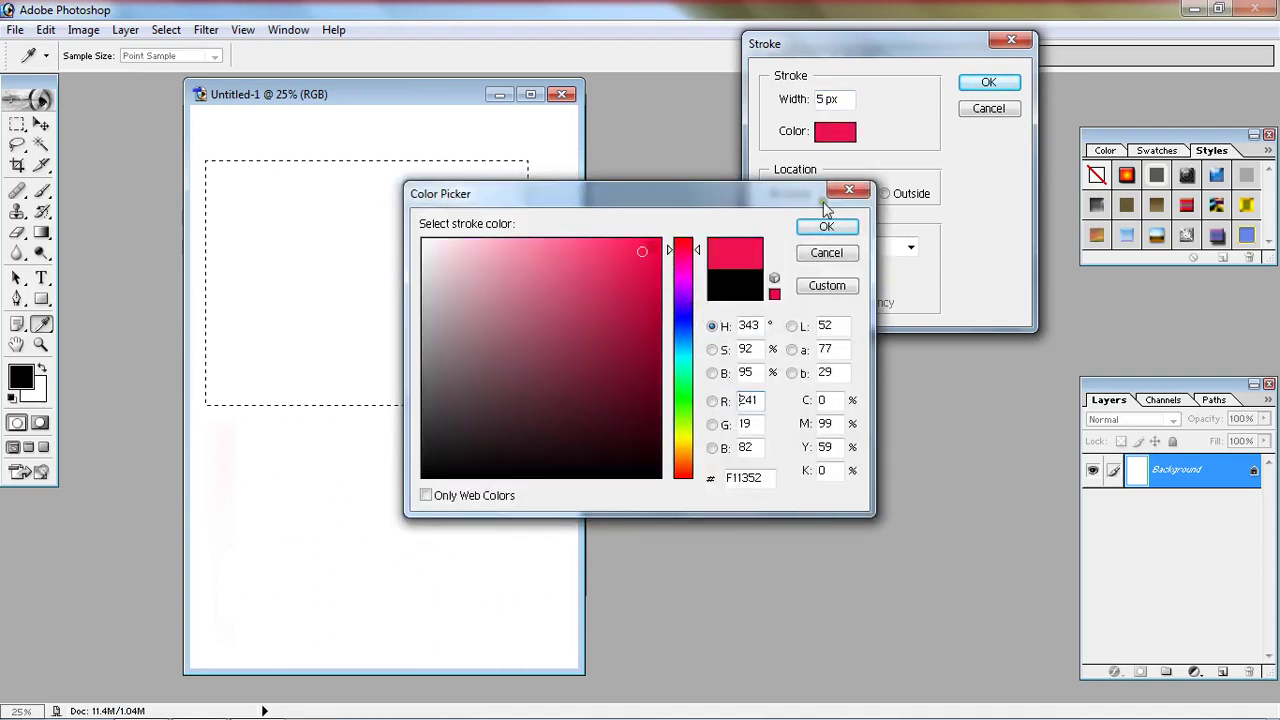
pyautogui.click(826, 226)
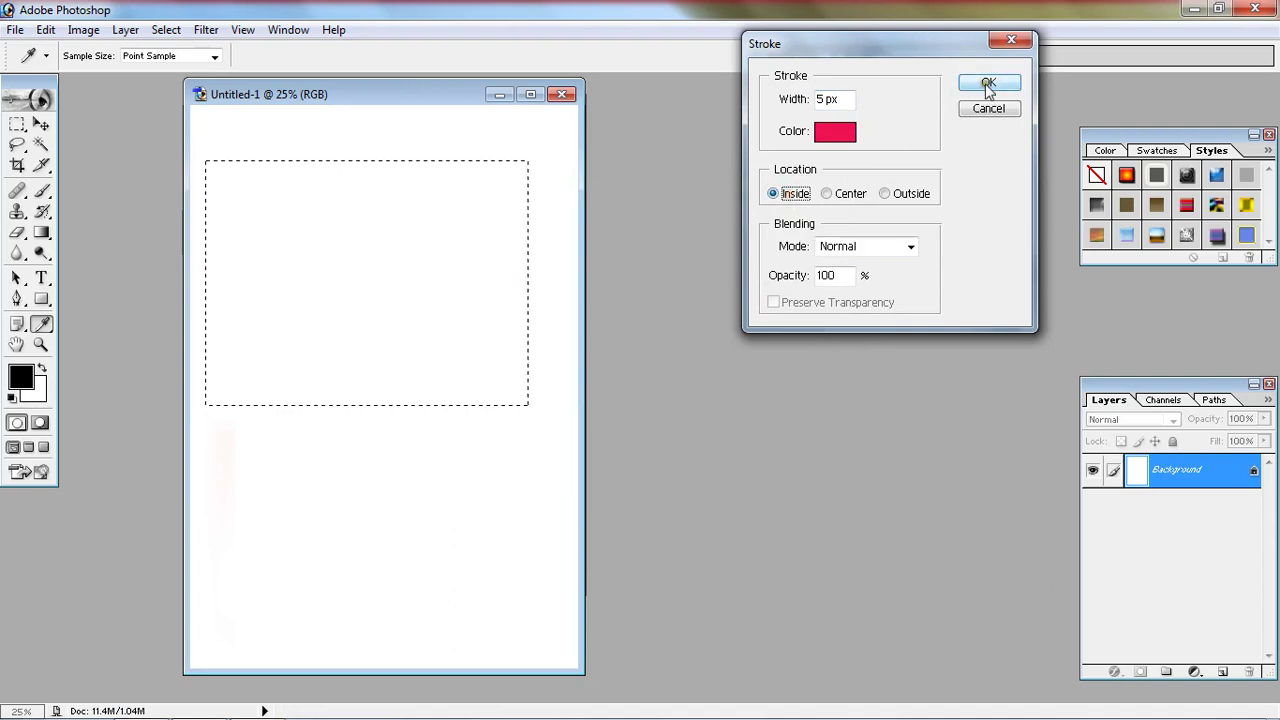
pyautogui.click(976, 84)
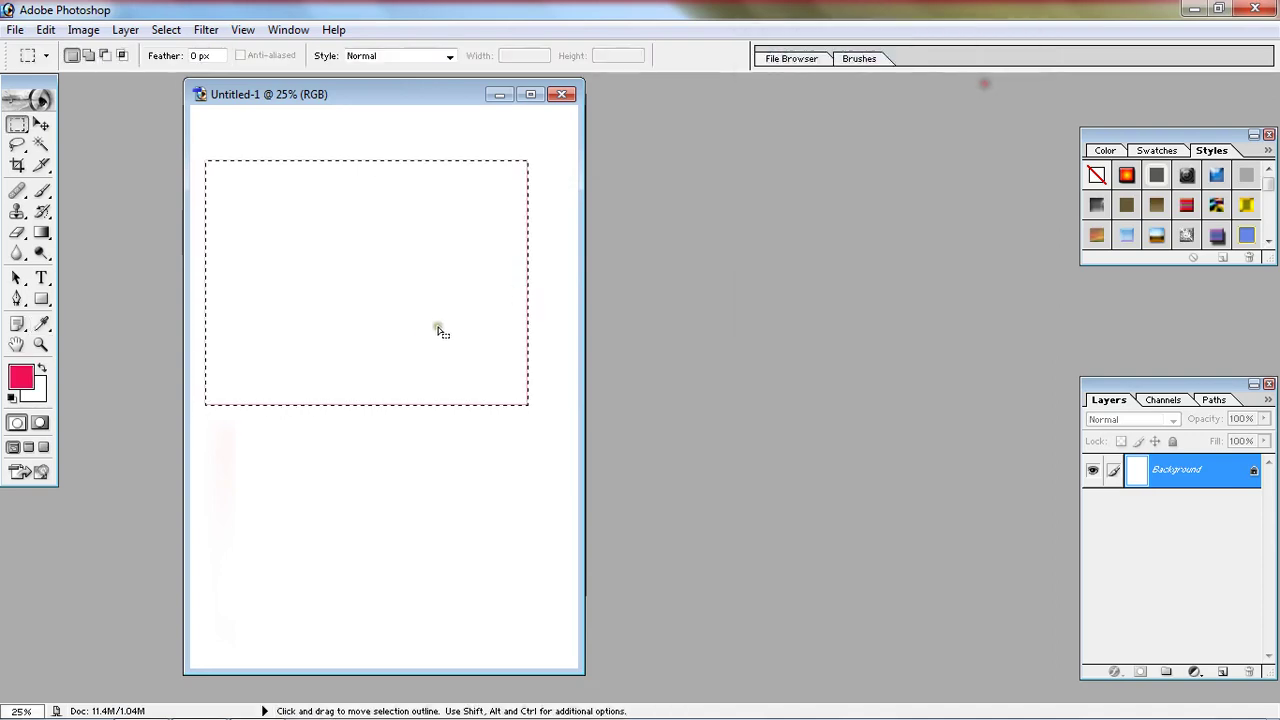
pyautogui.click(369, 301)
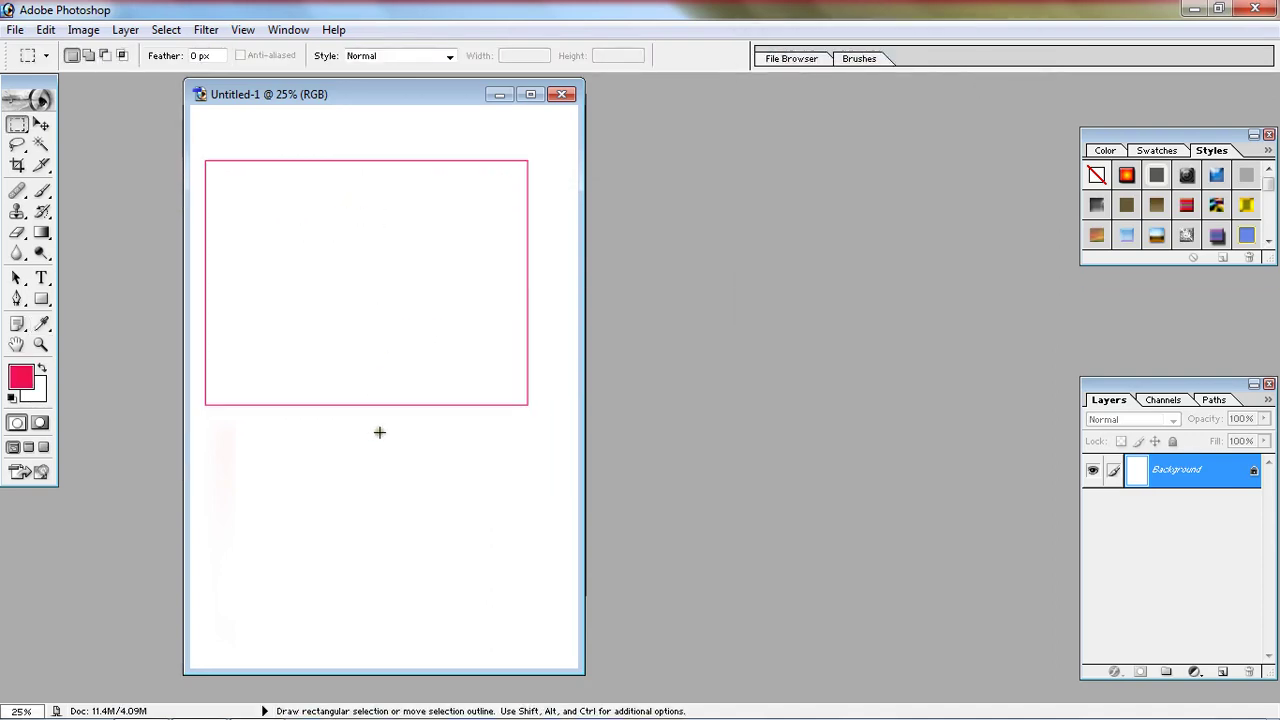
# - Select a second rectangle below and stroke it 10 px blue, centered
pyautogui.moveTo(218, 437); pyautogui.dragTo(519, 628)
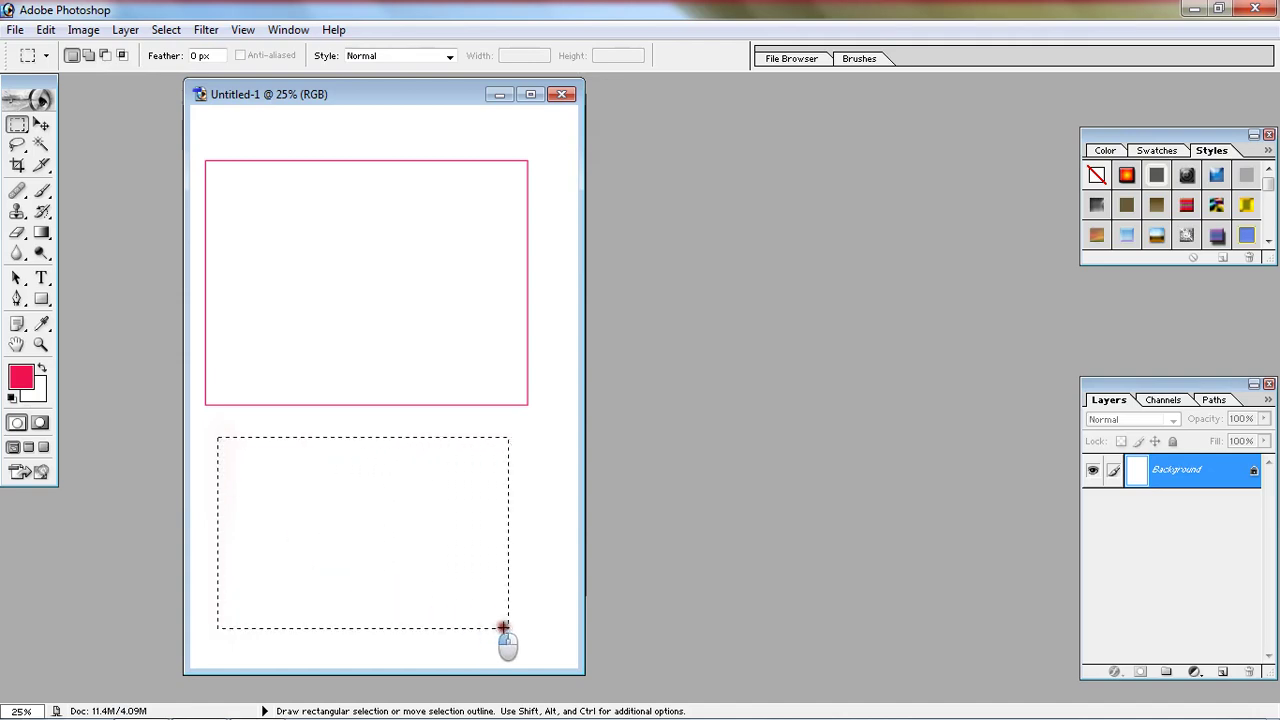
pyautogui.click(45, 29)
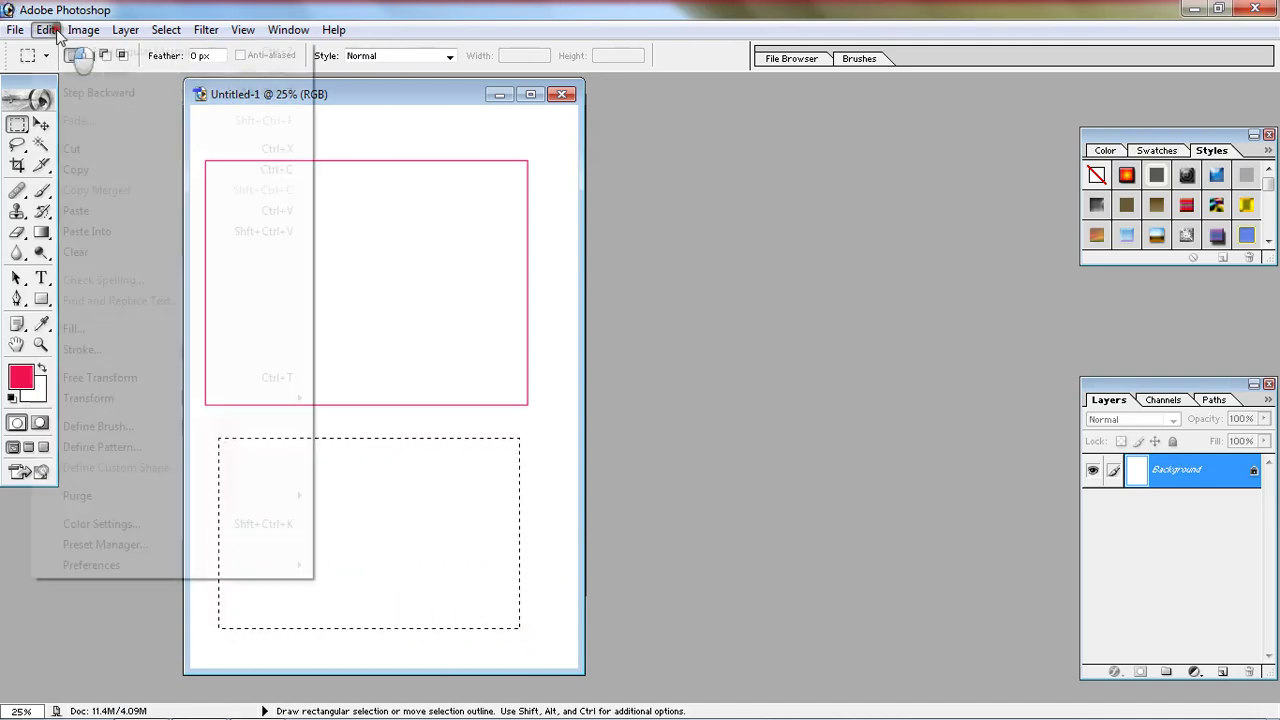
pyautogui.click(80, 350)
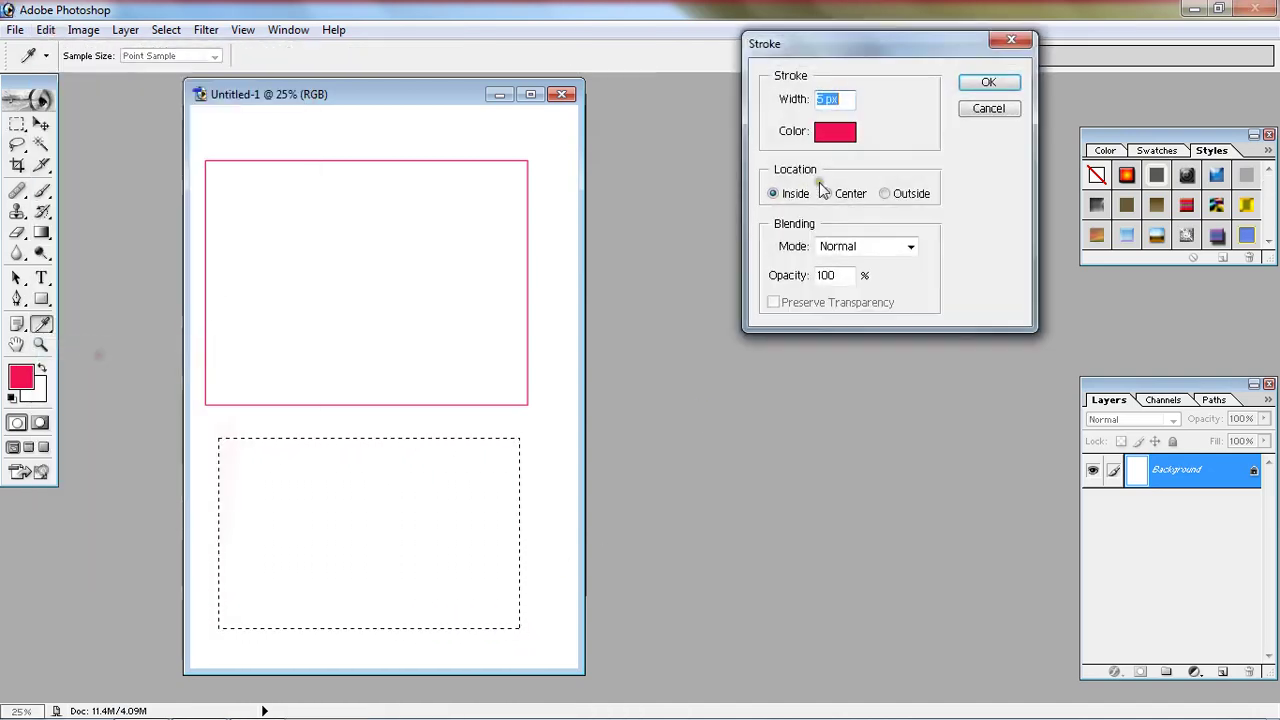
pyautogui.click(783, 104)
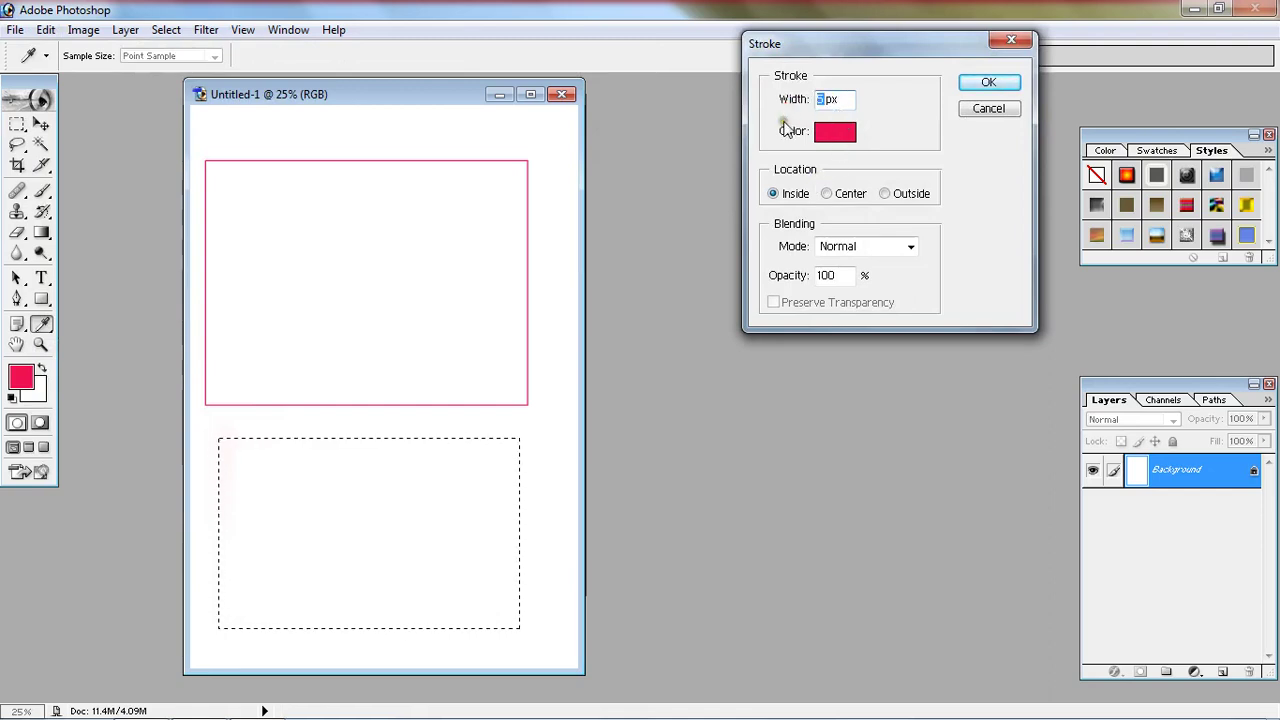
pyautogui.write('0')
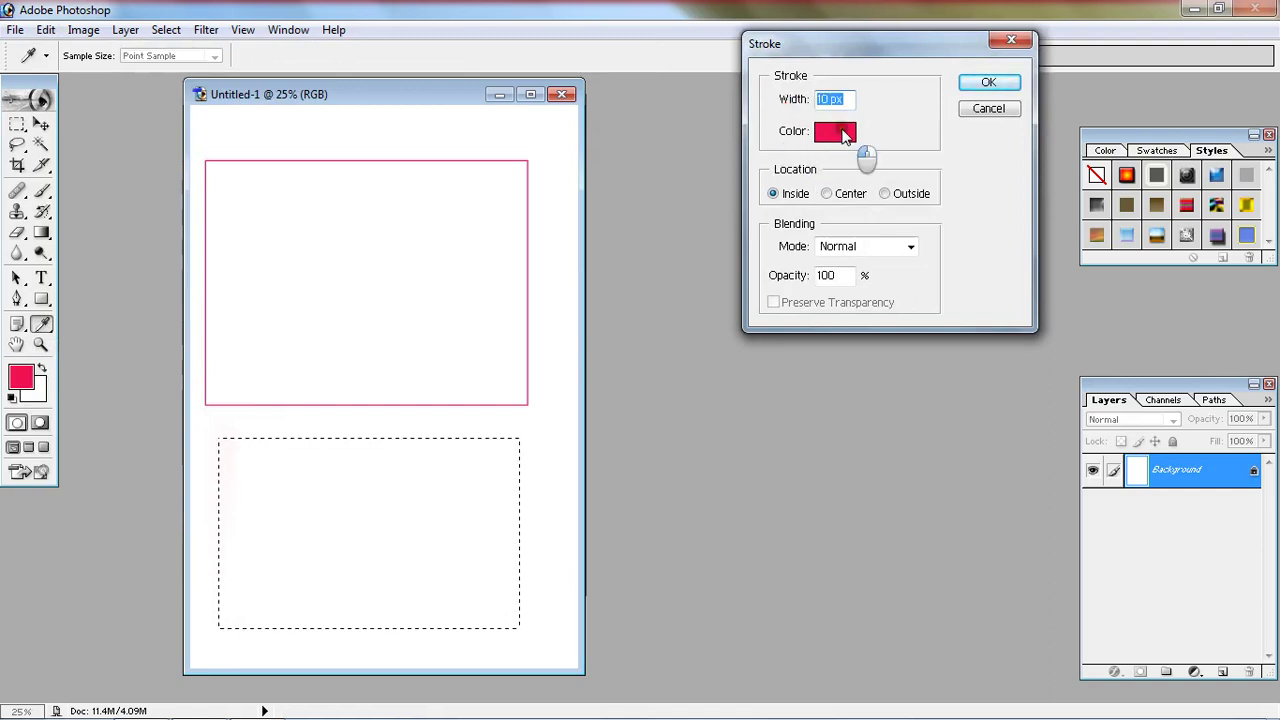
pyautogui.click(842, 131)
pyautogui.moveTo(673, 331); pyautogui.dragTo(673, 314)
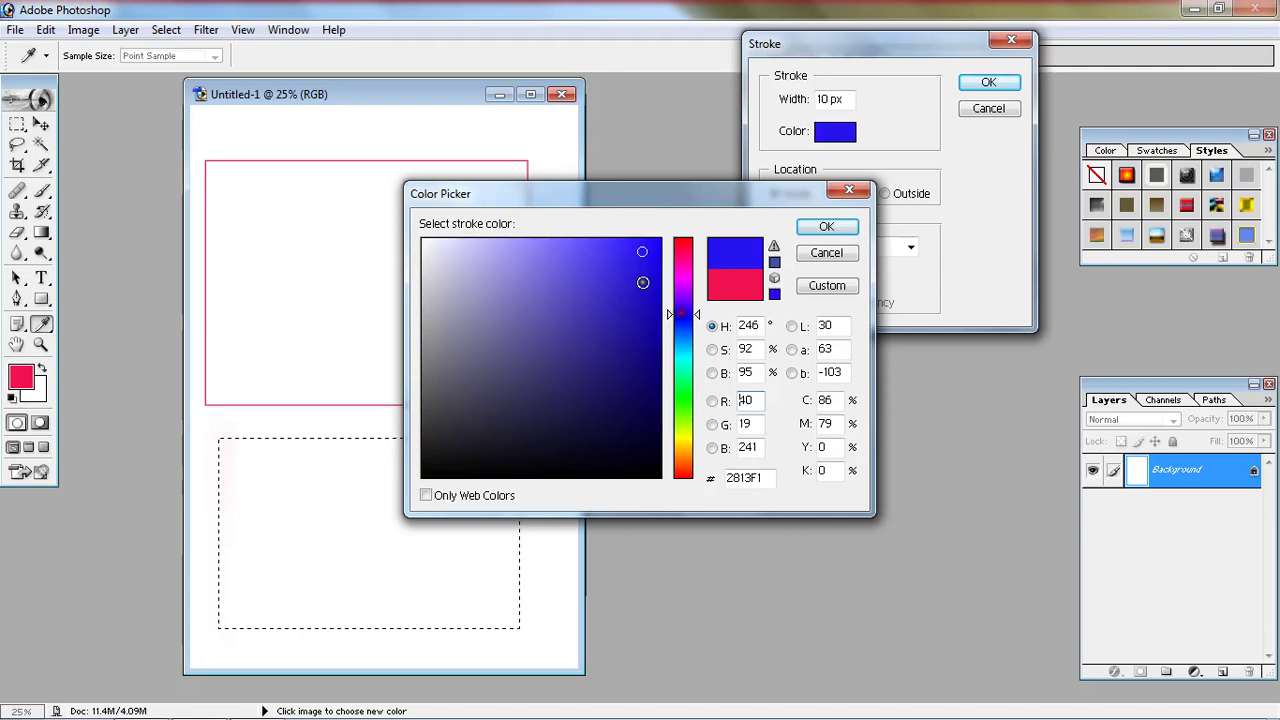
pyautogui.click(826, 226)
pyautogui.click(826, 194)
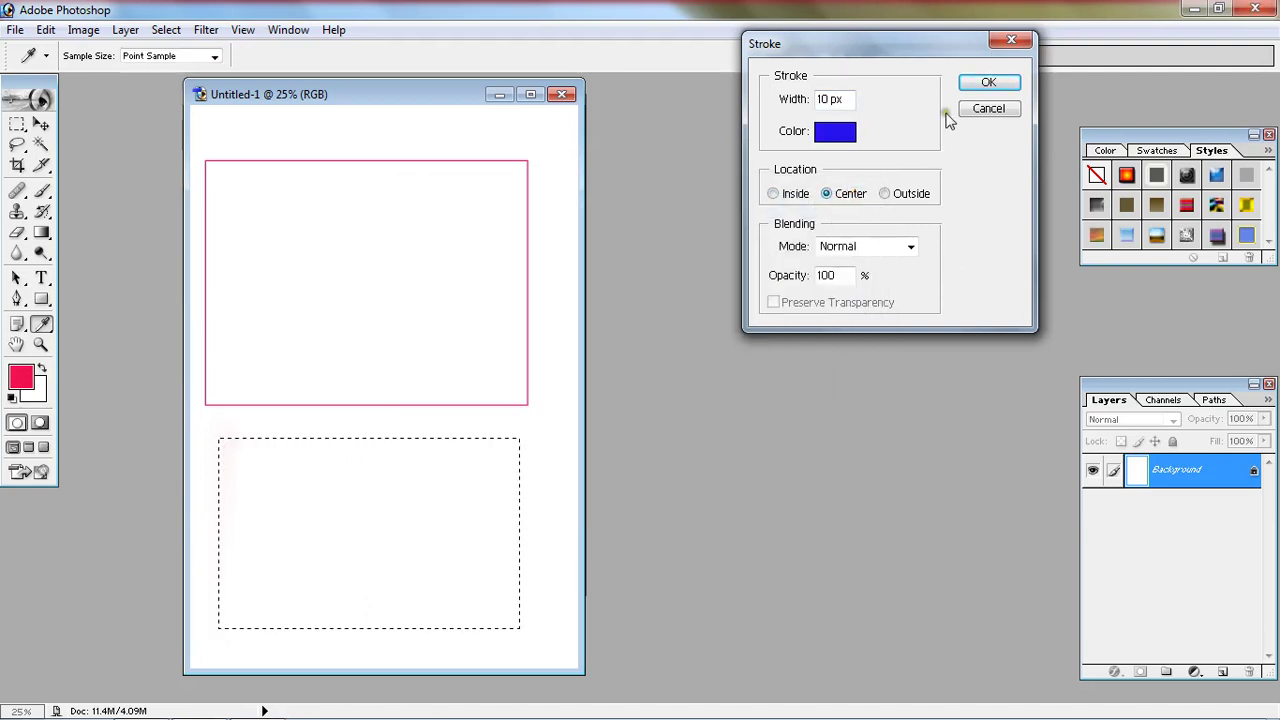
pyautogui.click(983, 84)
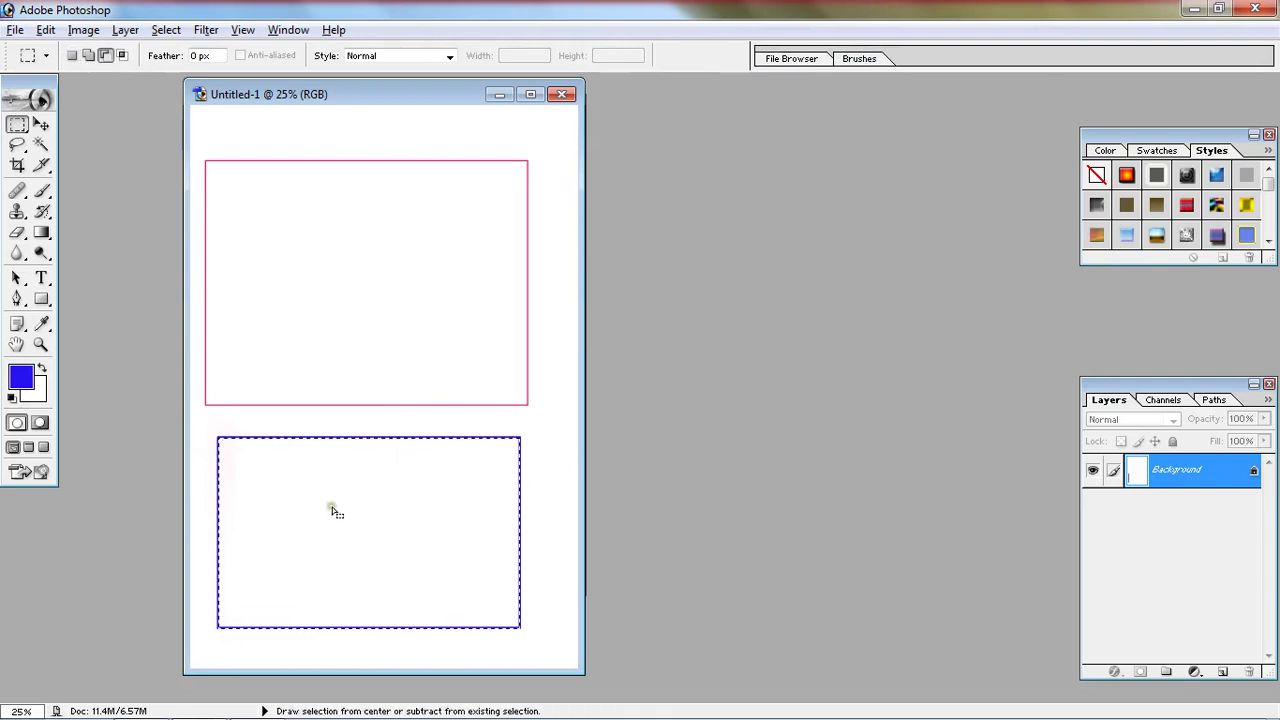
# - Undo the centered stroke and reapply the 10 px blue stroke Outside the rectangle
pyautogui.hotkey('ctrl', 'alt', 'z')
pyautogui.click(46, 30)
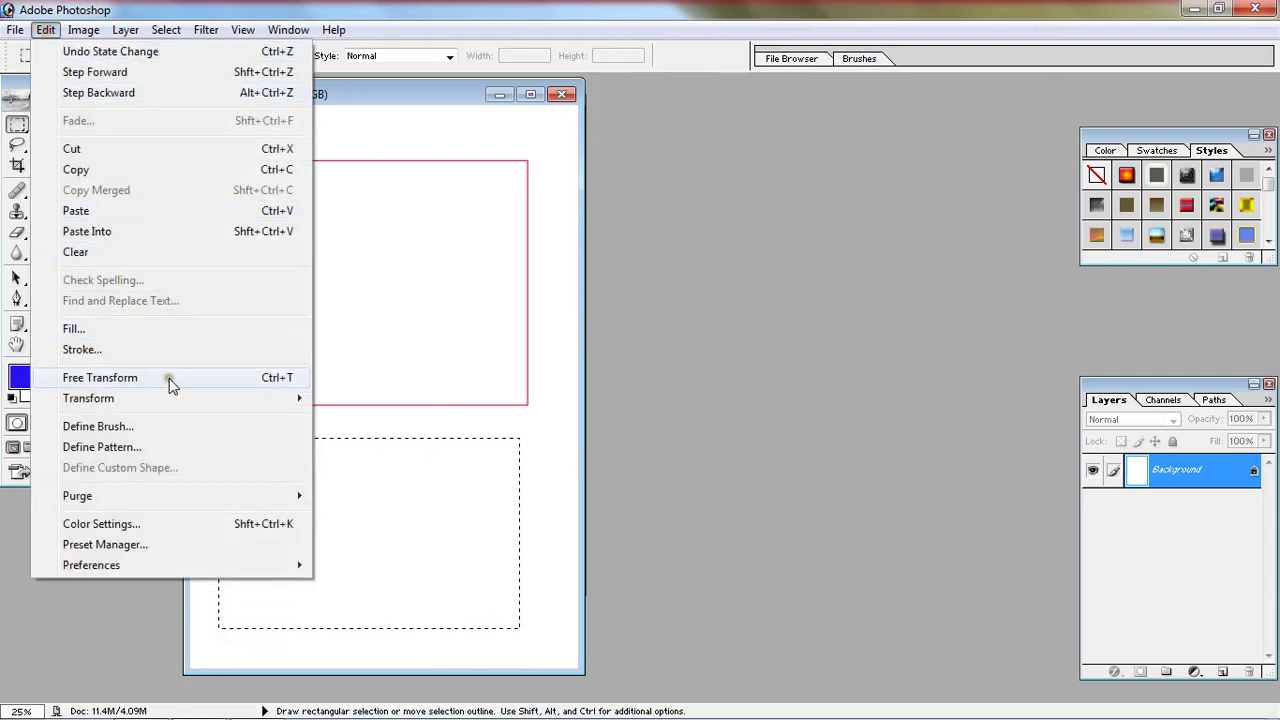
pyautogui.click(162, 430)
pyautogui.click(907, 195)
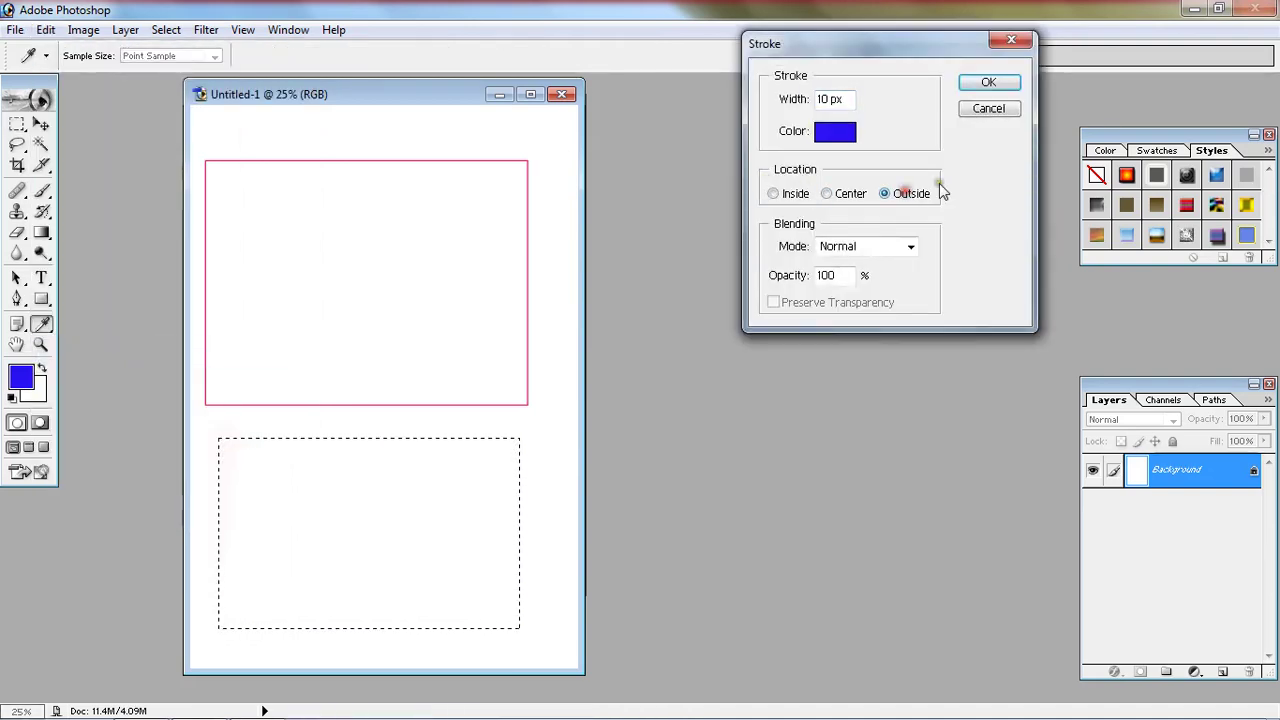
pyautogui.click(989, 83)
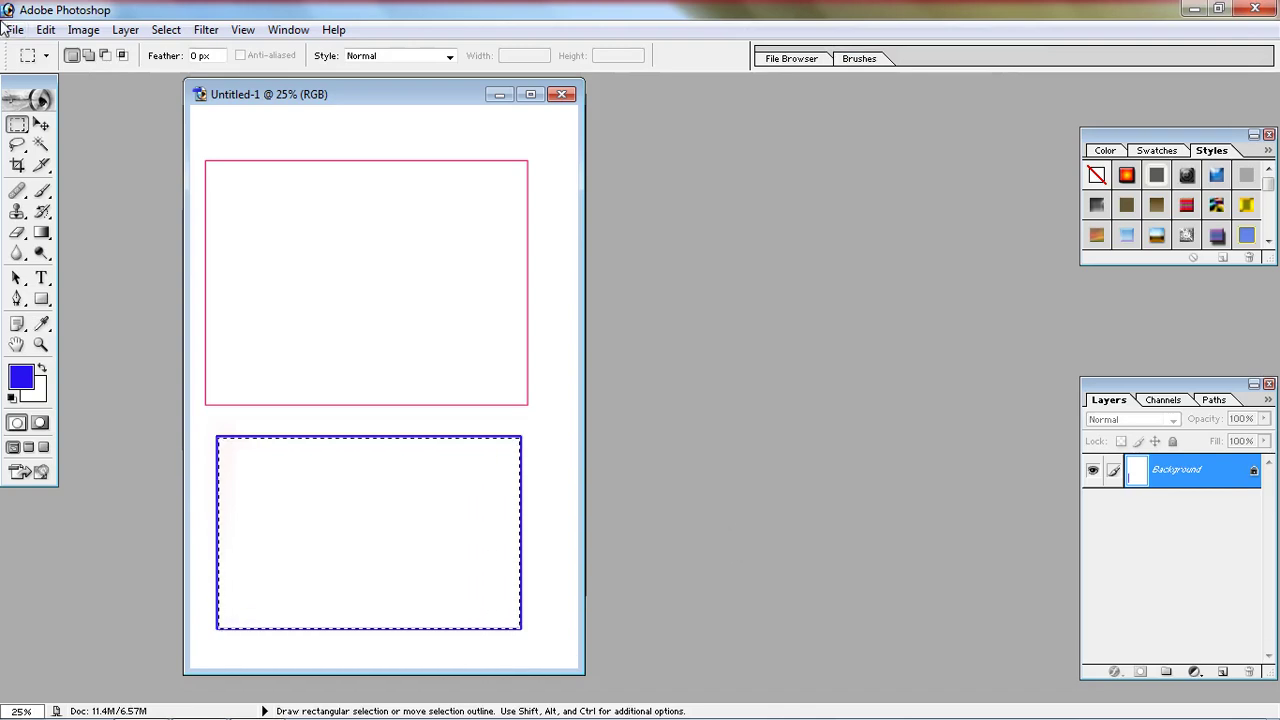
pyautogui.click(45, 29)
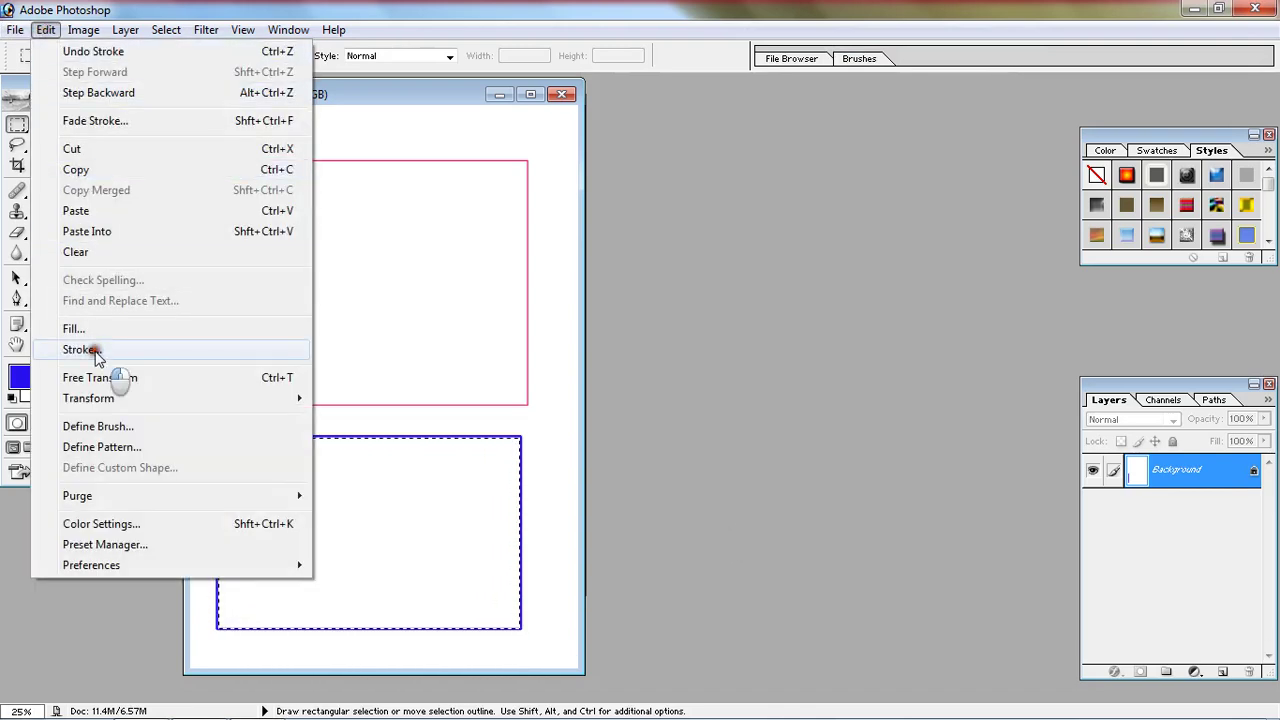
# - Stroke the lower rectangle with a 10 px magenta centered line
pyautogui.click(82, 349)
pyautogui.click(846, 195)
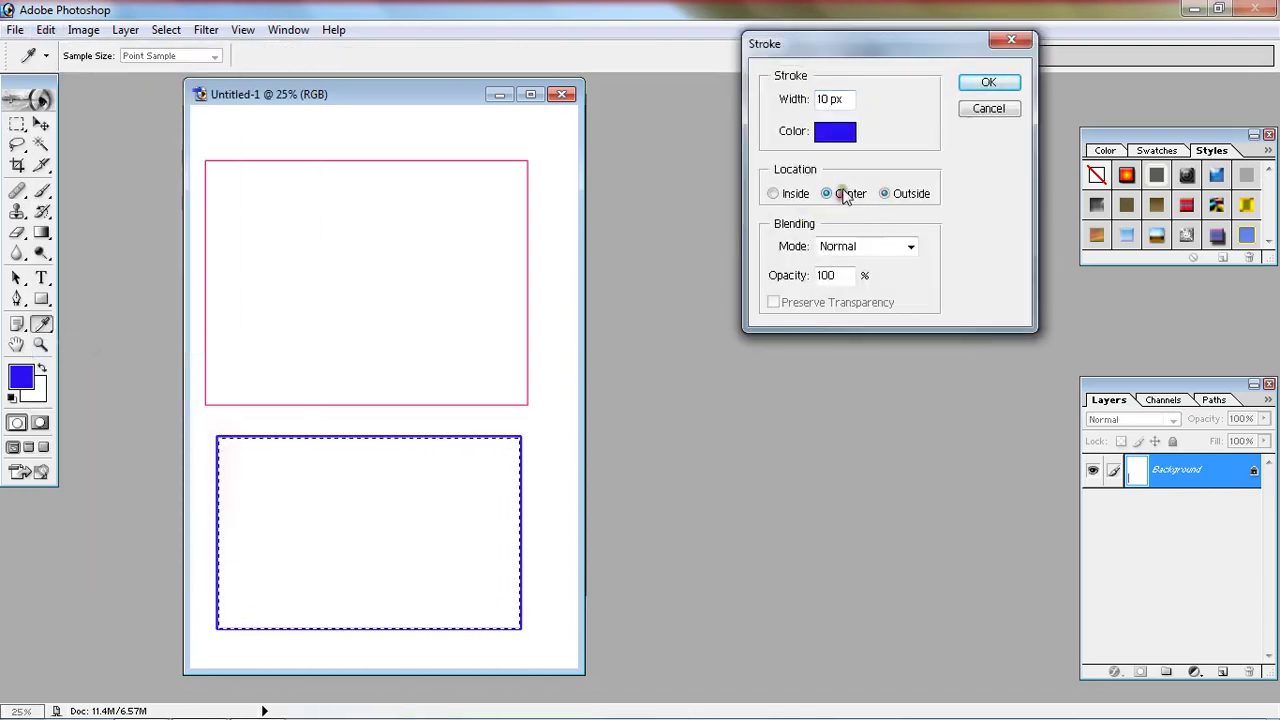
pyautogui.click(836, 132)
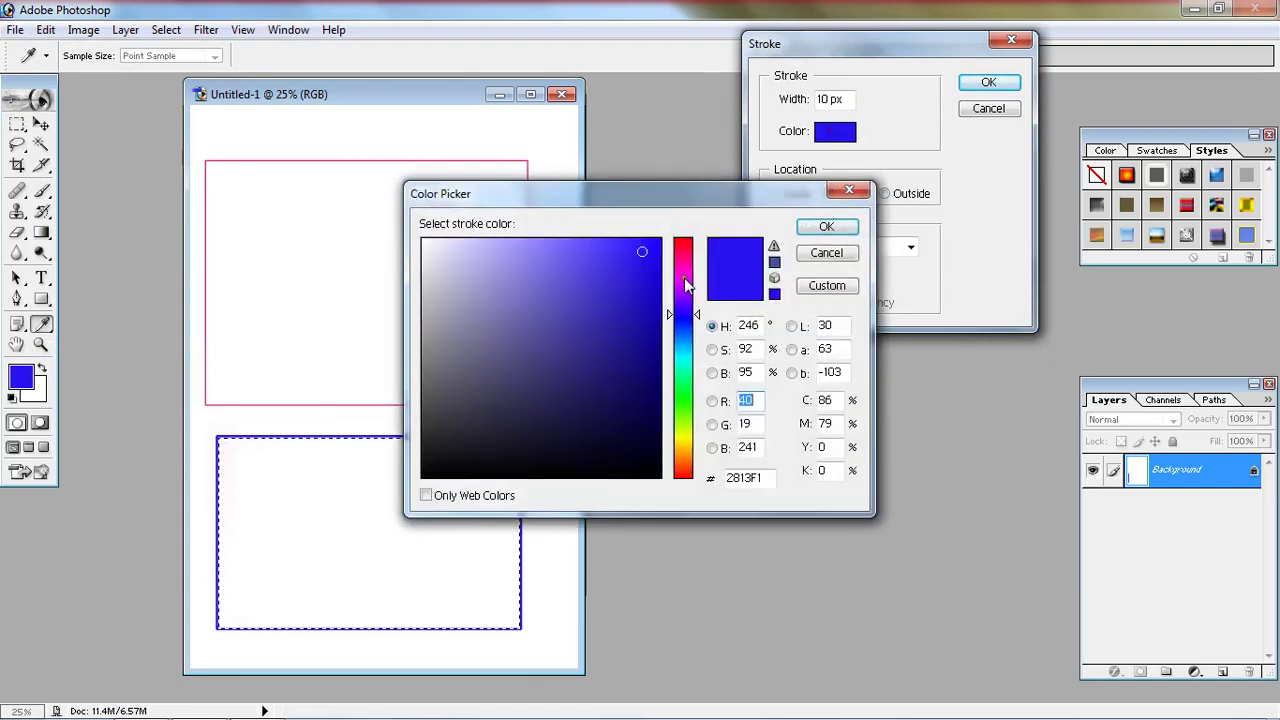
pyautogui.click(686, 285)
pyautogui.click(826, 227)
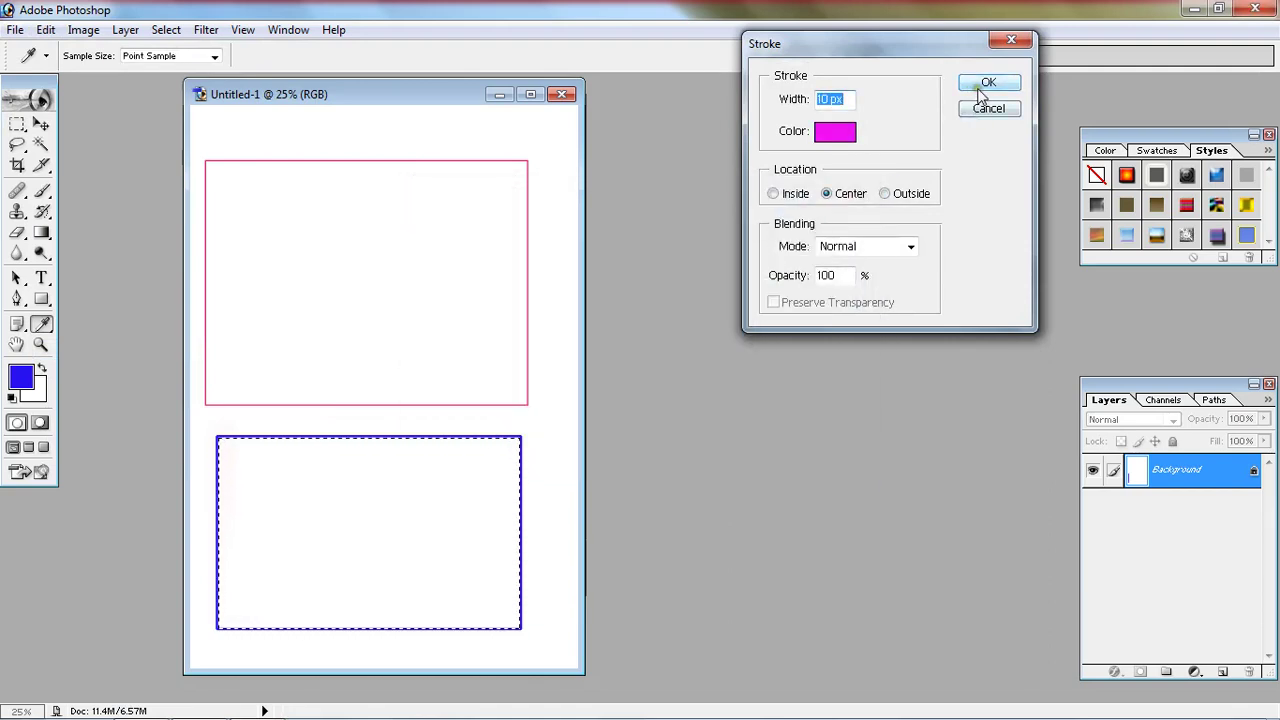
pyautogui.click(982, 86)
pyautogui.press('m')
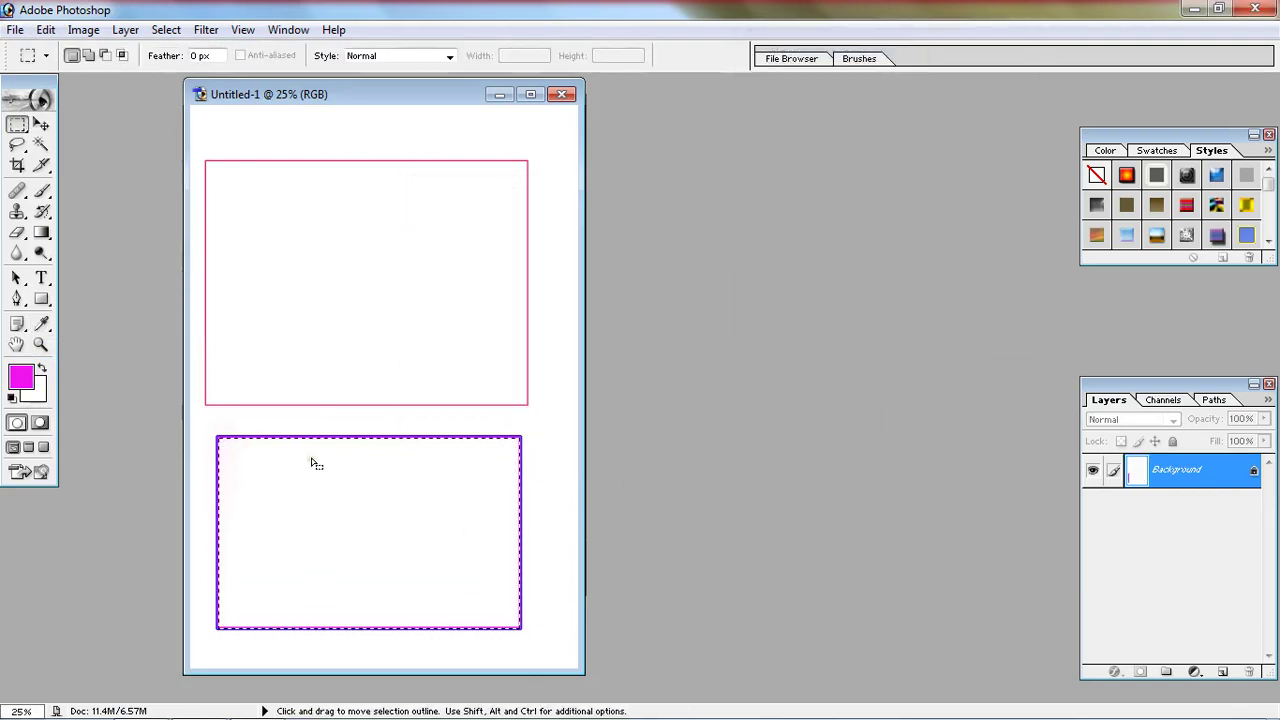
# - Add a 6 px green (13F123) inside stroke, then deselect and reselect the rectangle
pyautogui.click(46, 29)
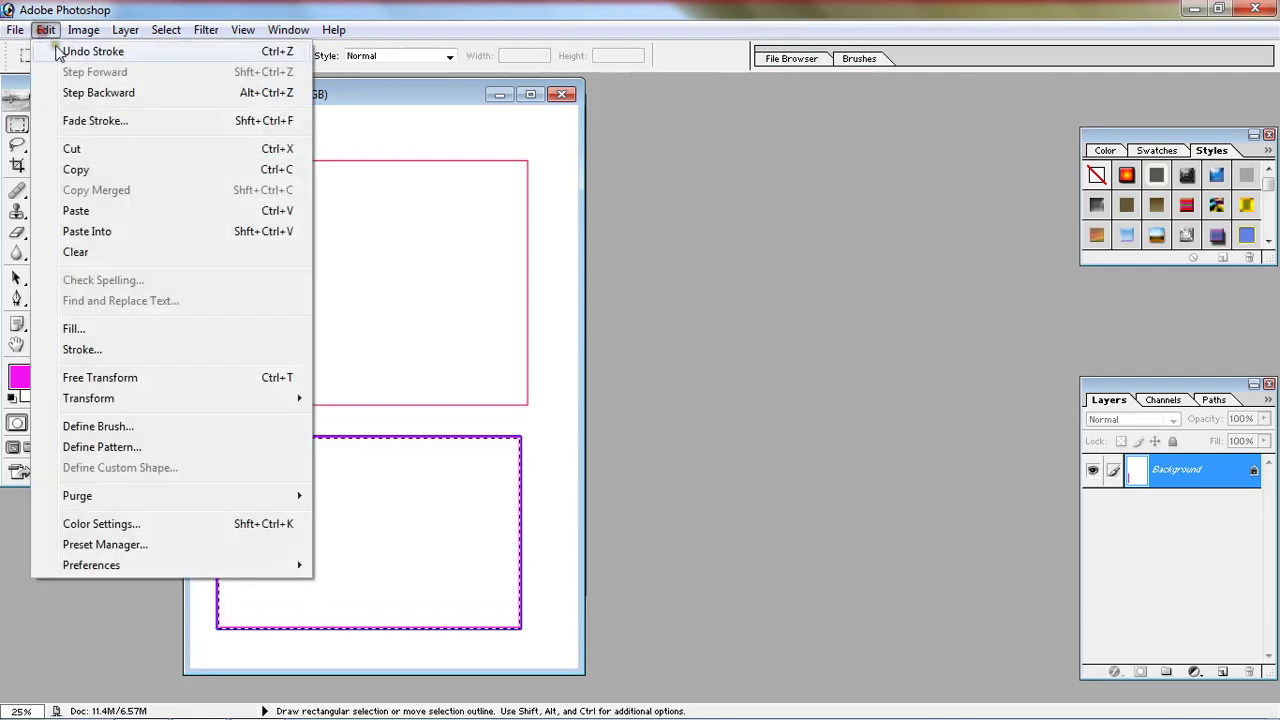
pyautogui.click(82, 349)
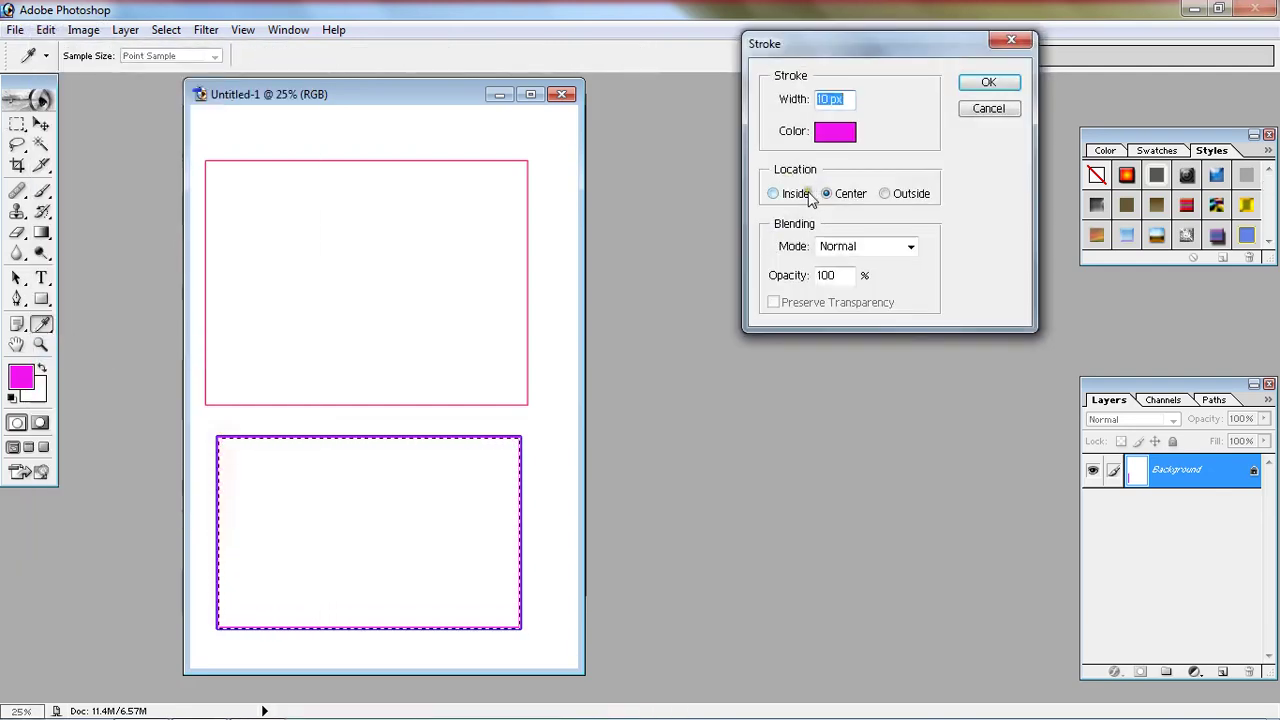
pyautogui.click(800, 192)
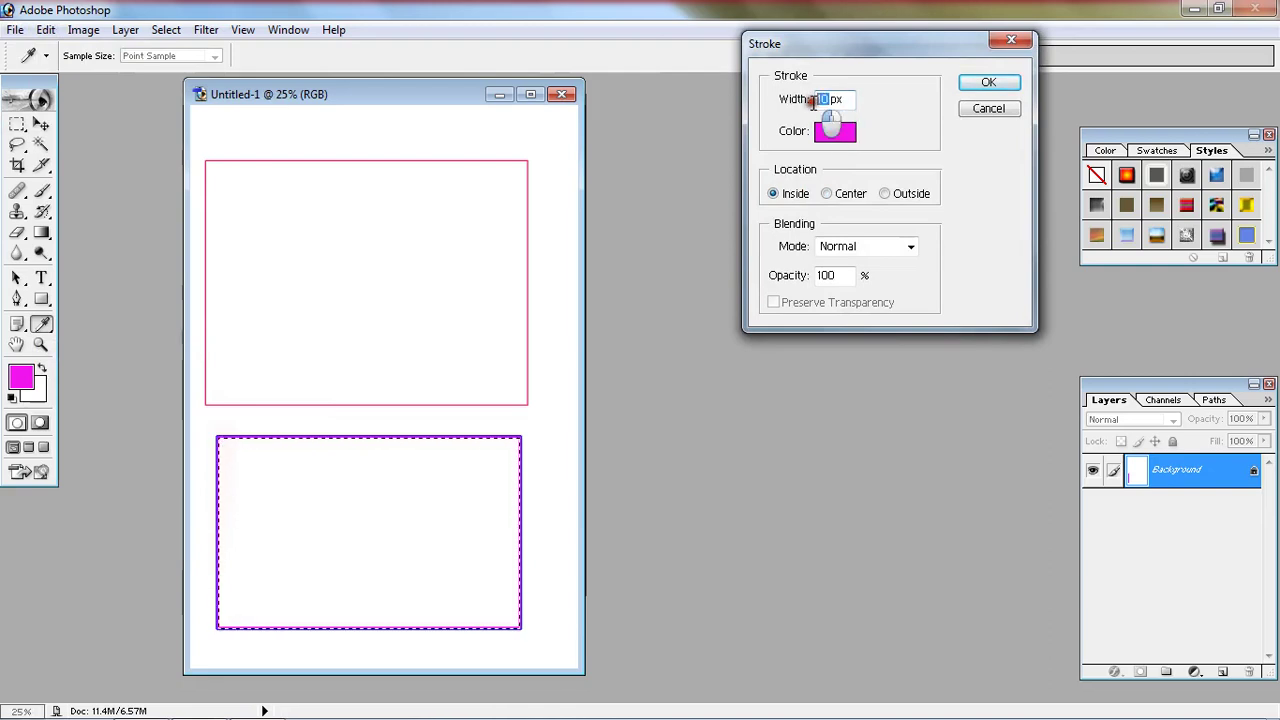
pyautogui.doubleClick(826, 100)
pyautogui.write('6')
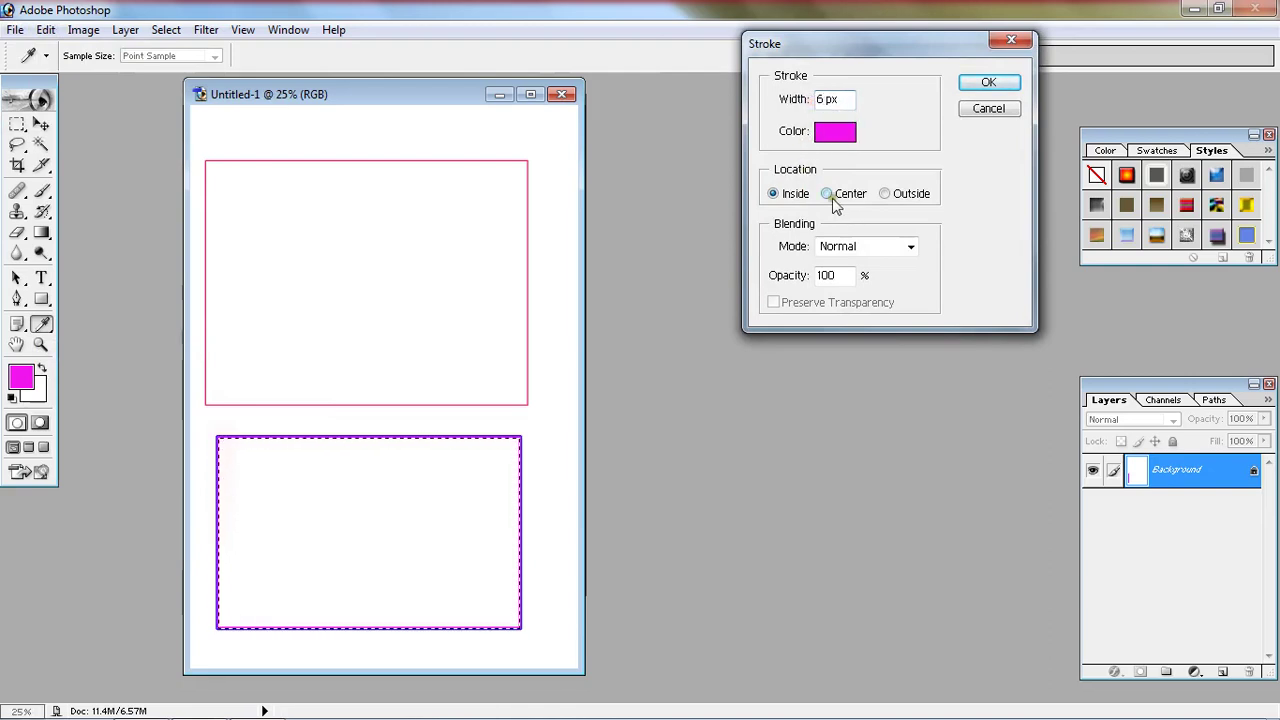
pyautogui.click(836, 134)
pyautogui.moveTo(697, 268); pyautogui.dragTo(690, 395)
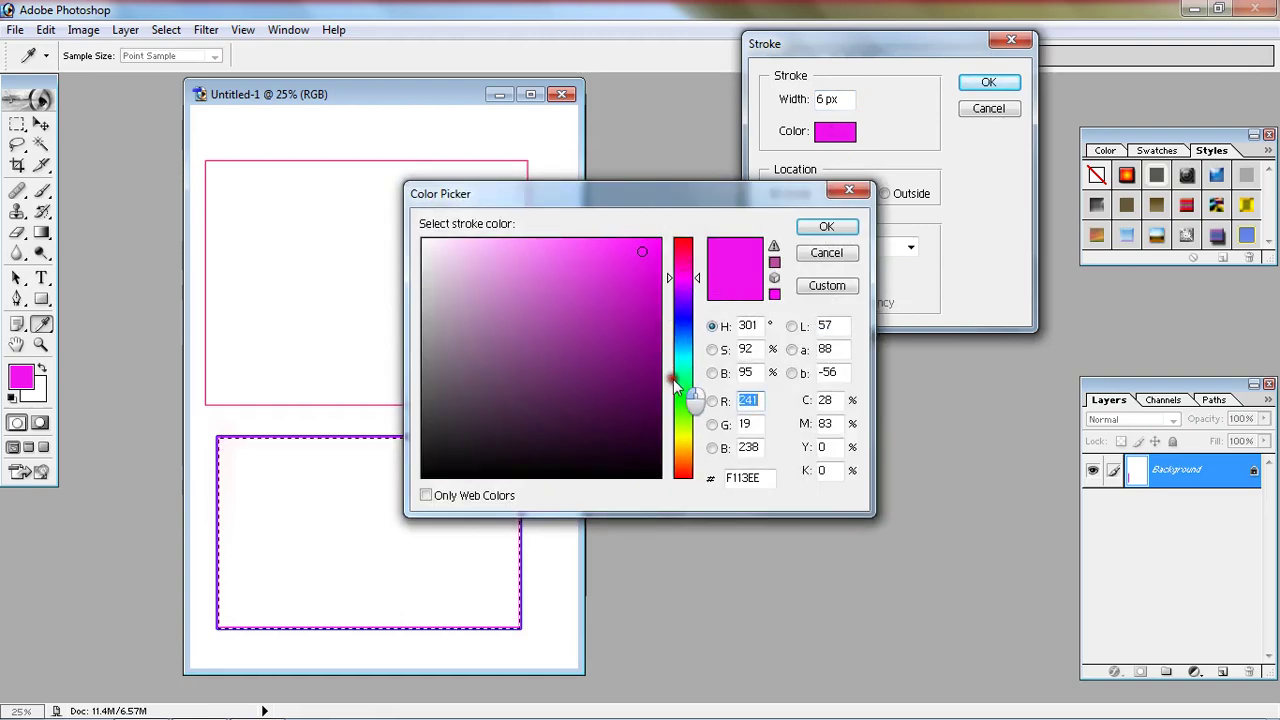
pyautogui.click(826, 226)
pyautogui.click(988, 82)
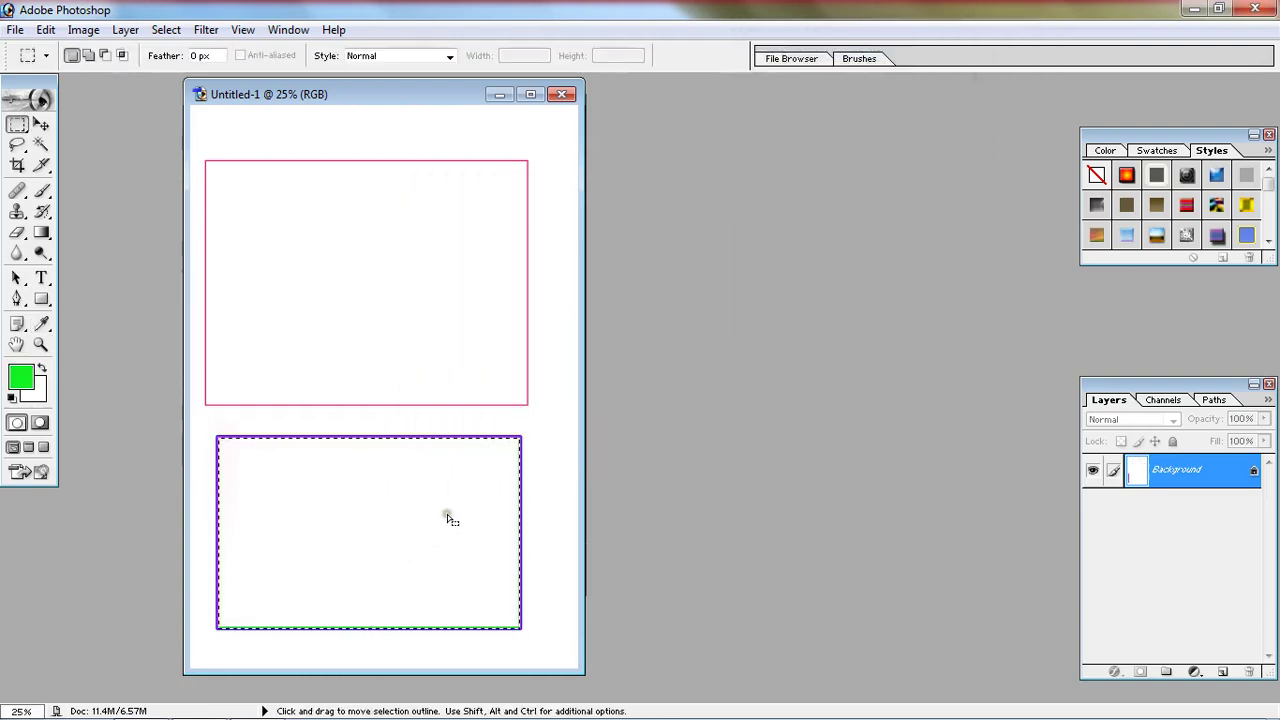
pyautogui.hotkey('ctrl', 'd')
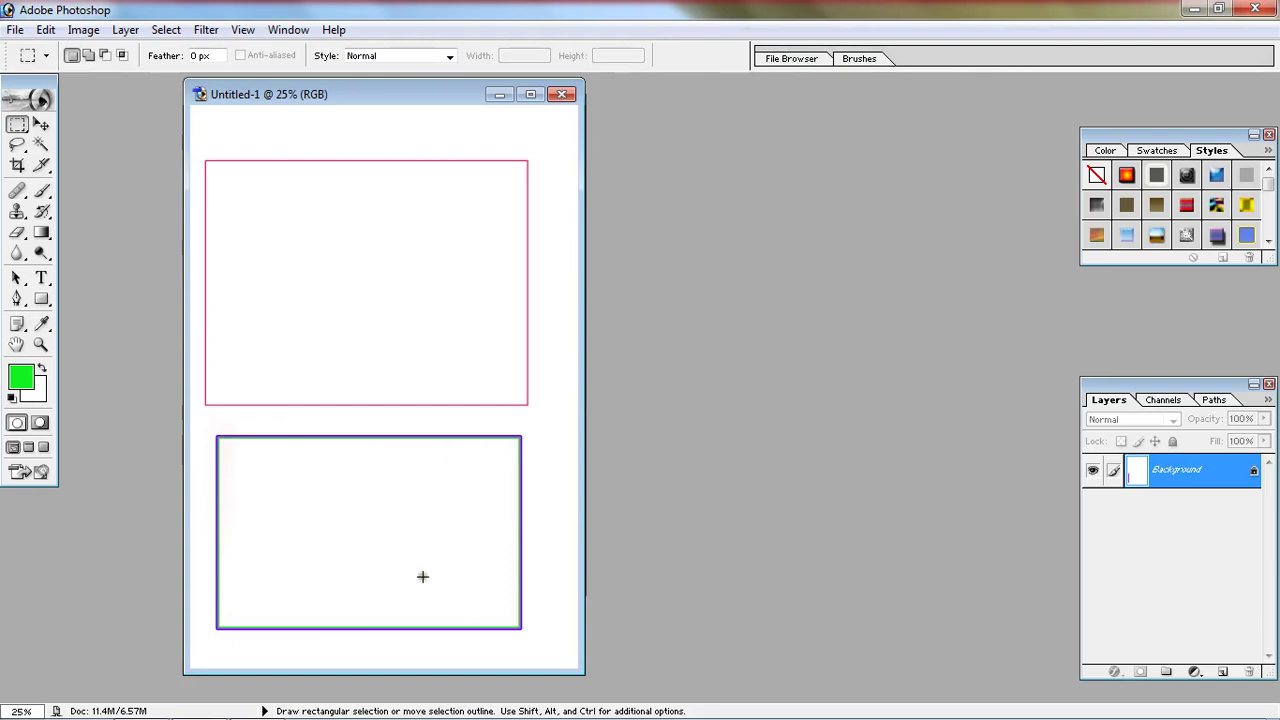
pyautogui.hotkey('ctrl', 'alt', 'z')
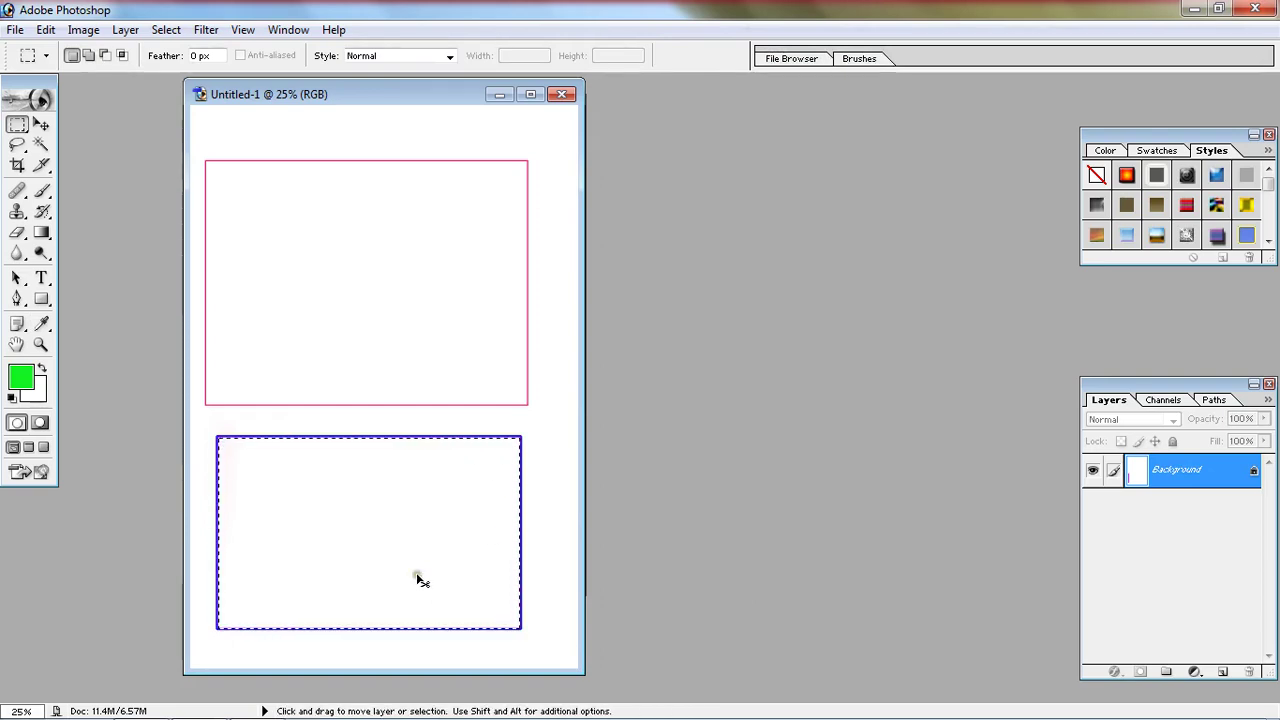
# - Undo the practice stroke on the lower rectangle
pyautogui.hotkey('ctrl', 'alt', 'z')
pyautogui.hotkey('ctrl', 'alt', 'z')
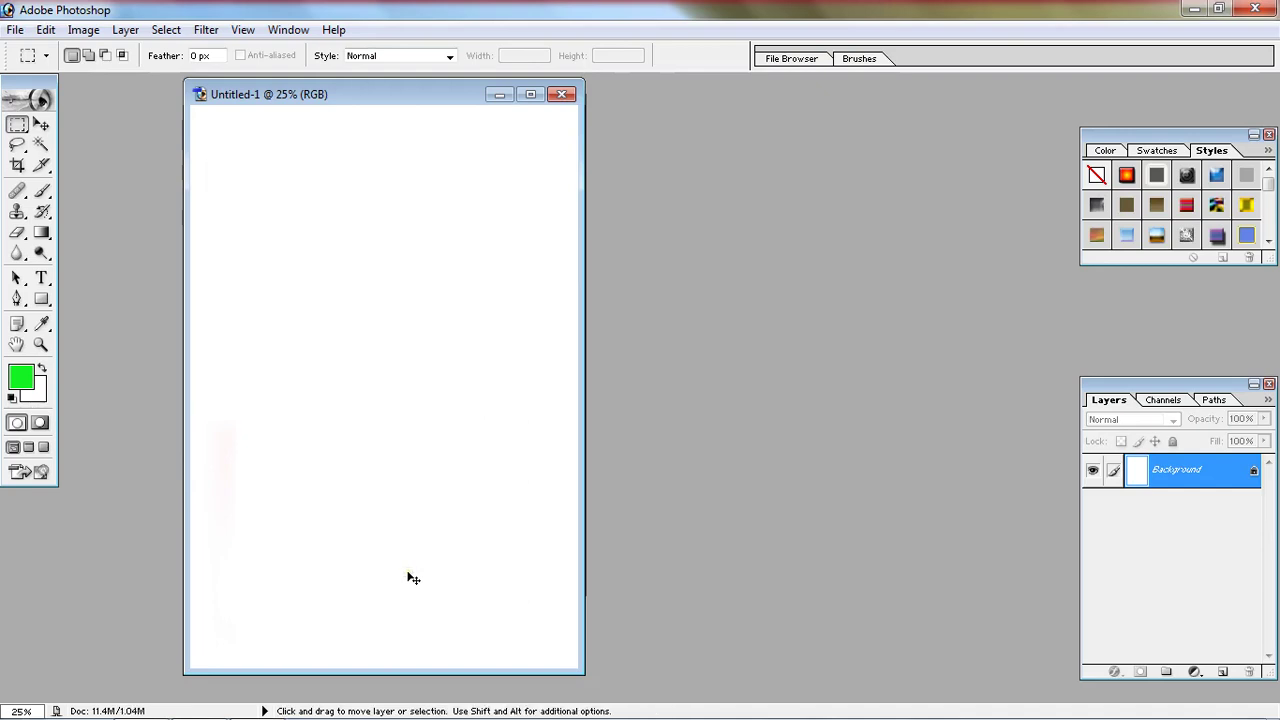
pyautogui.click(46, 29)
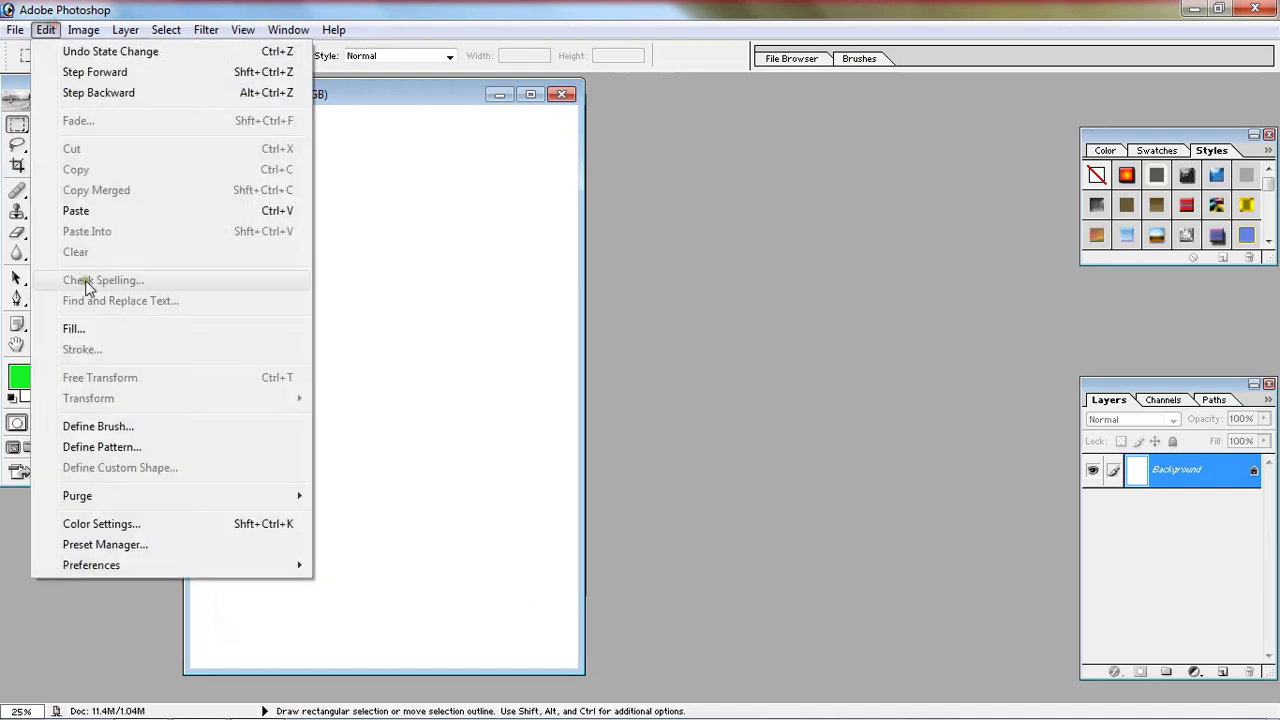
pyautogui.click(799, 307)
# - Open an2.jpg and the wide wallpaper portrait from the Images folder
pyautogui.doubleClick(797, 308)
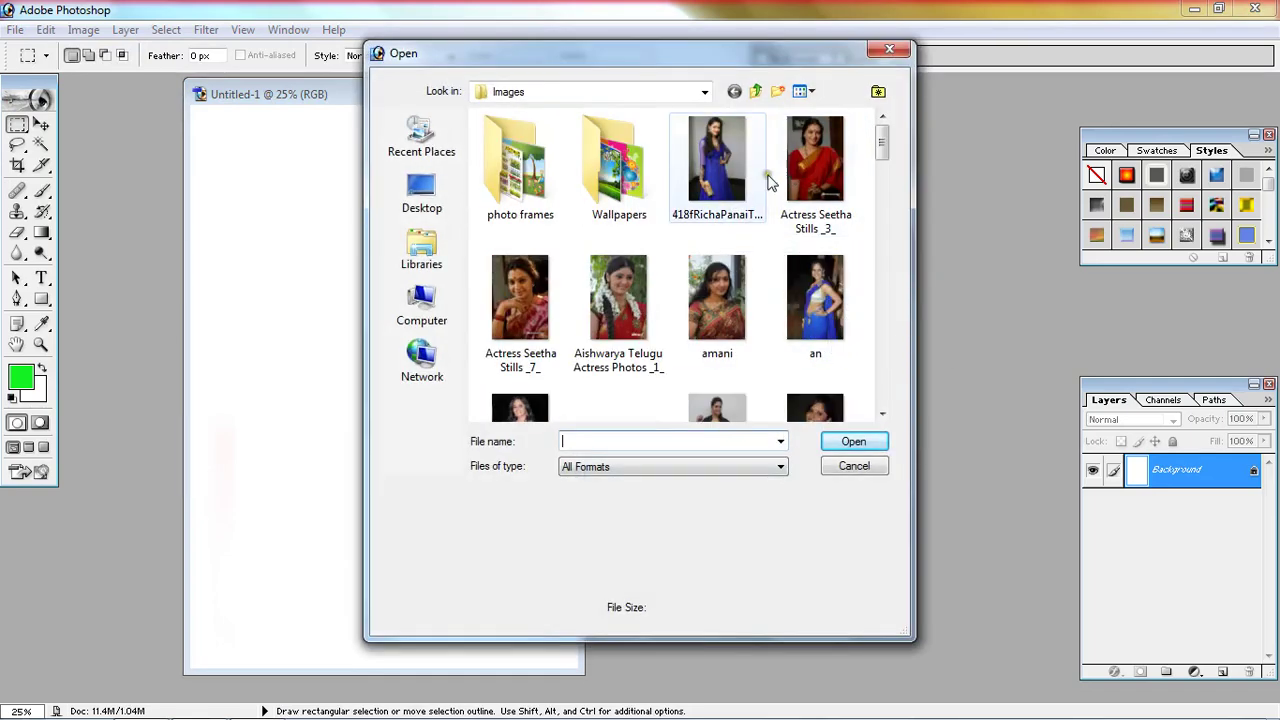
pyautogui.click(594, 296)
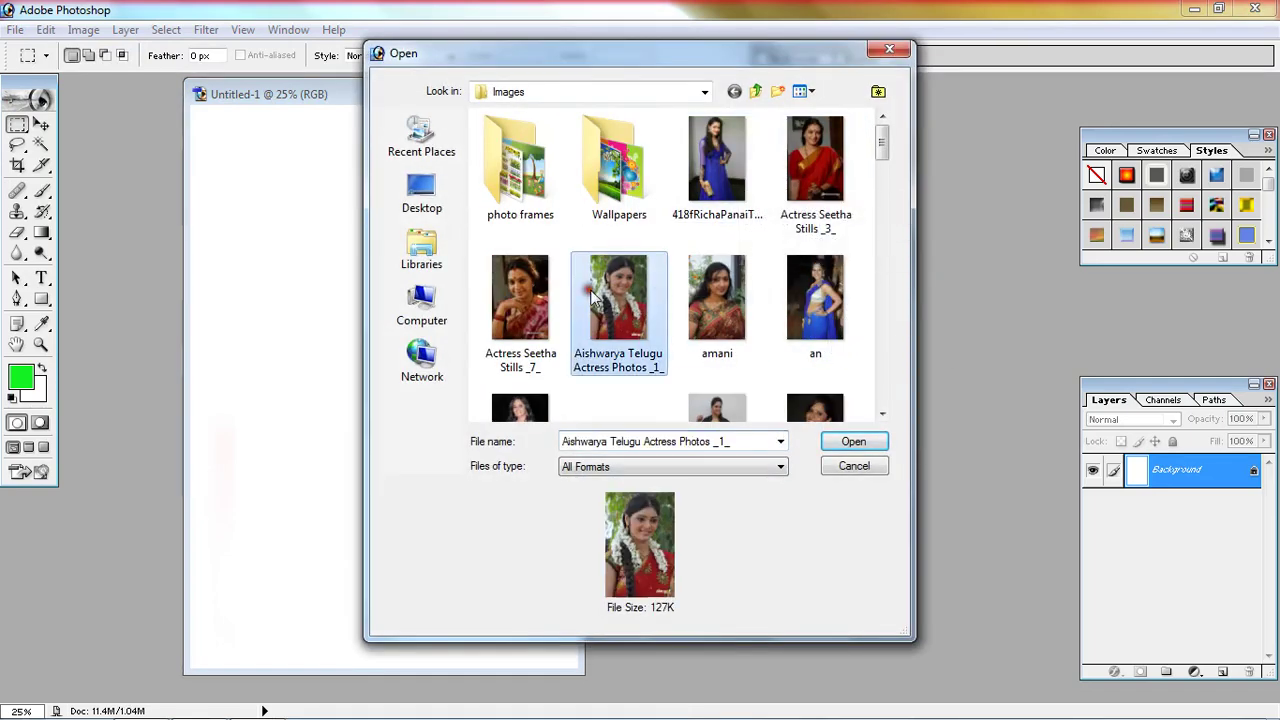
pyautogui.click(882, 414)
pyautogui.keyDown('ctrl'); pyautogui.click(630, 320); pyautogui.keyUp('ctrl')
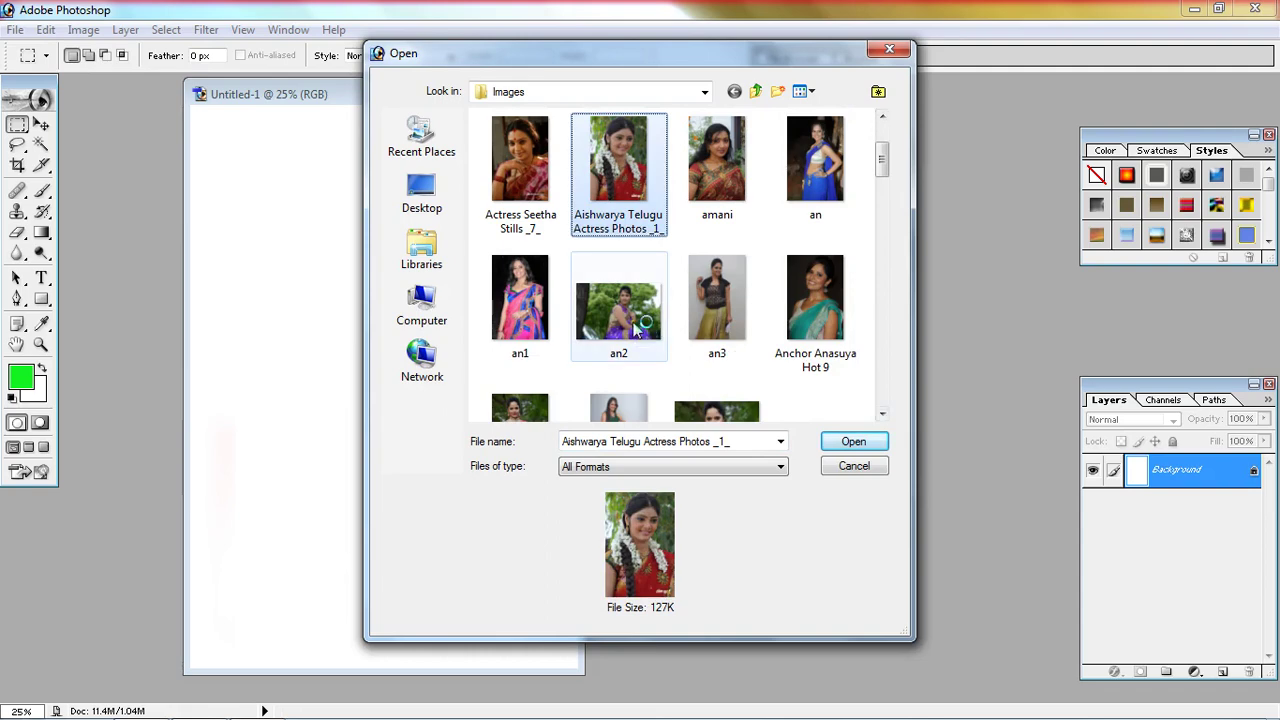
pyautogui.click(881, 413)
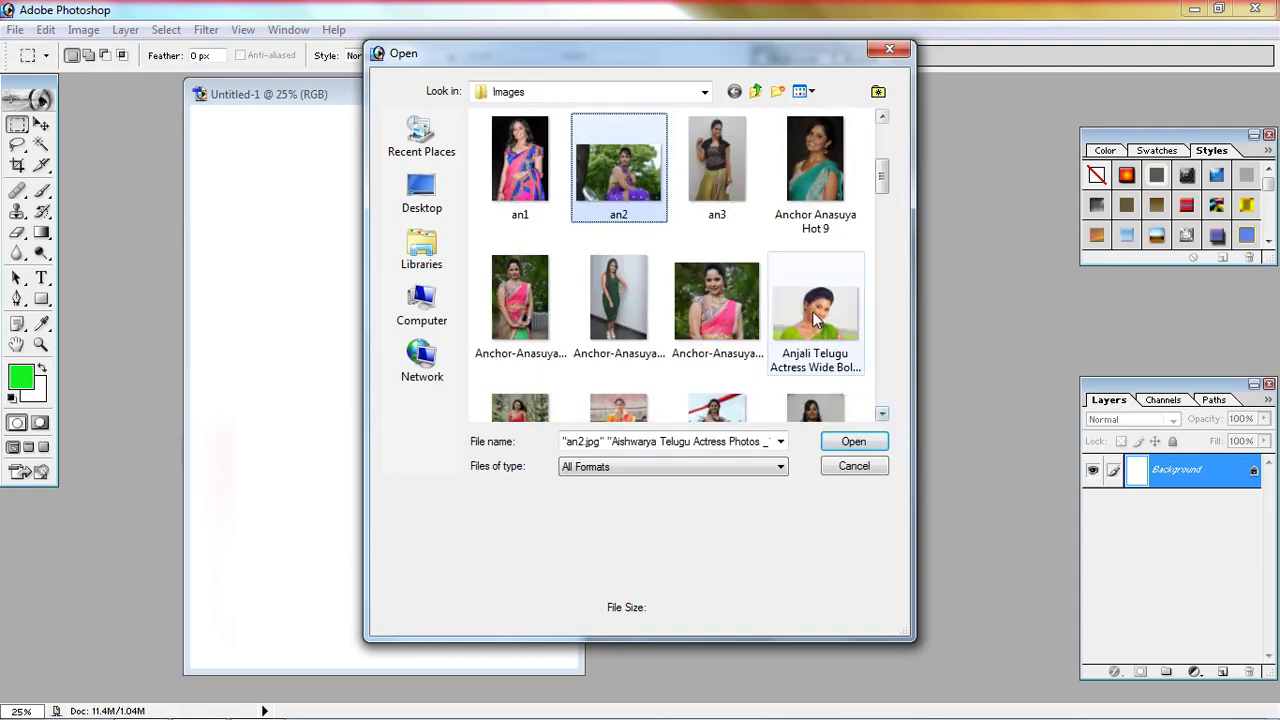
pyautogui.click(814, 310)
pyautogui.click(855, 441)
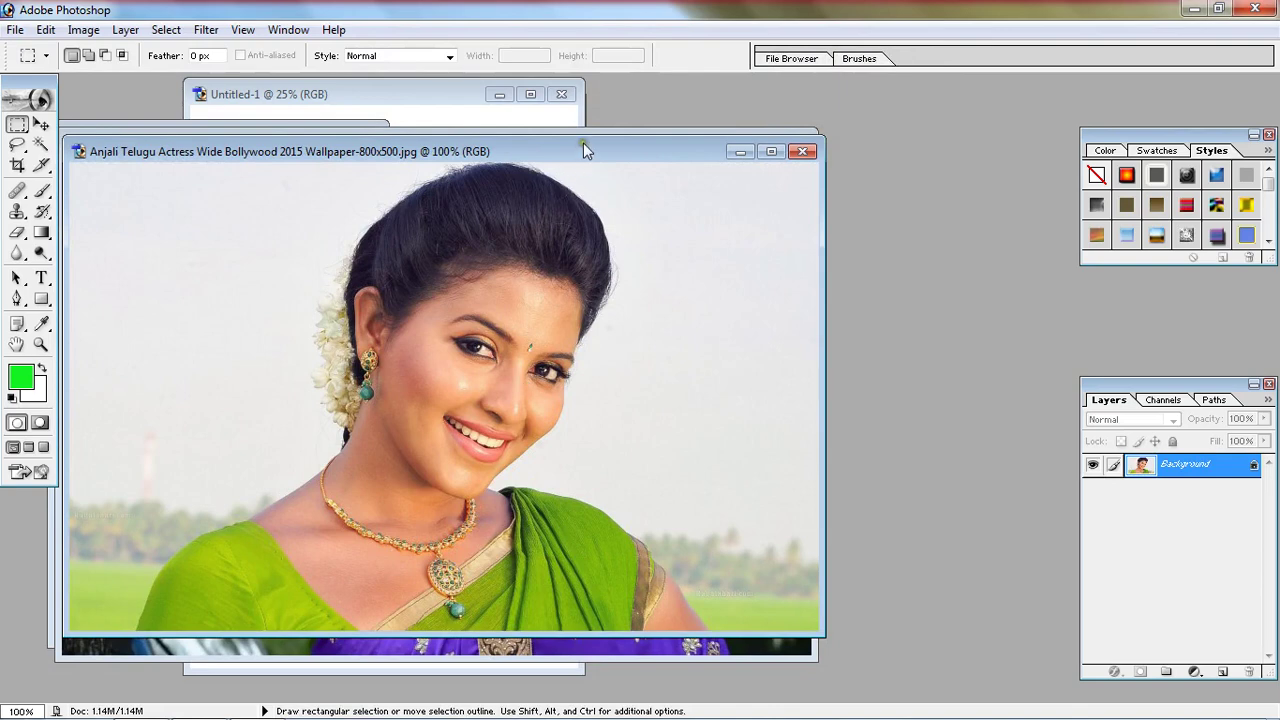
# - Move the wallpaper window right and marquee-select its entire 800x500 canvas
pyautogui.moveTo(583, 142); pyautogui.dragTo(683, 144)
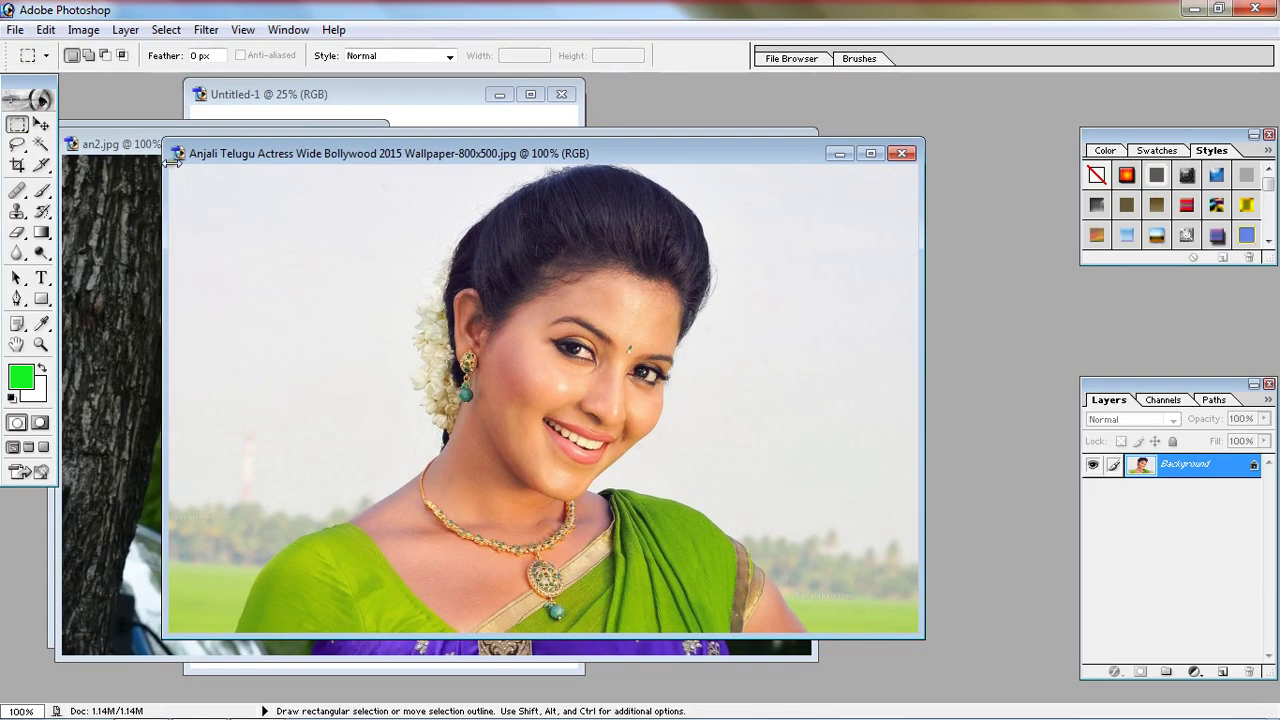
pyautogui.moveTo(172, 166); pyautogui.dragTo(918, 634)
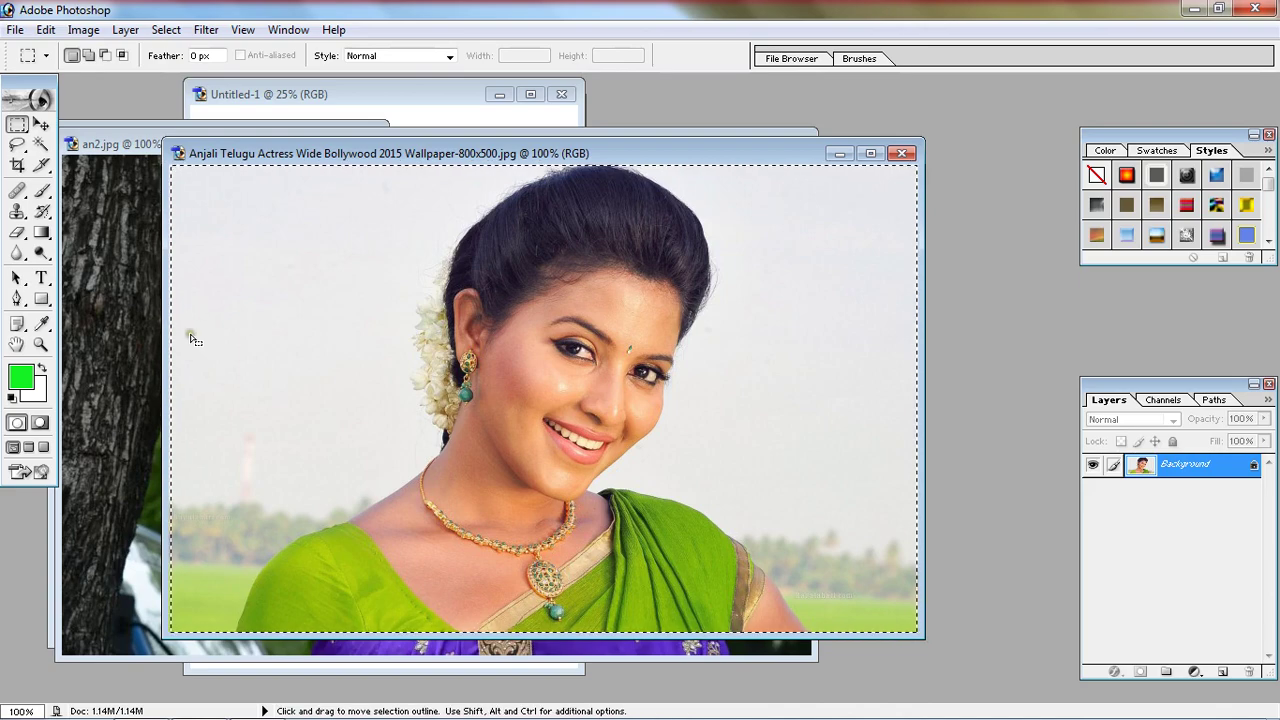
# - Try a 20 px green inside stroke on the portrait, then undo it
pyautogui.click(46, 29)
pyautogui.click(112, 349)
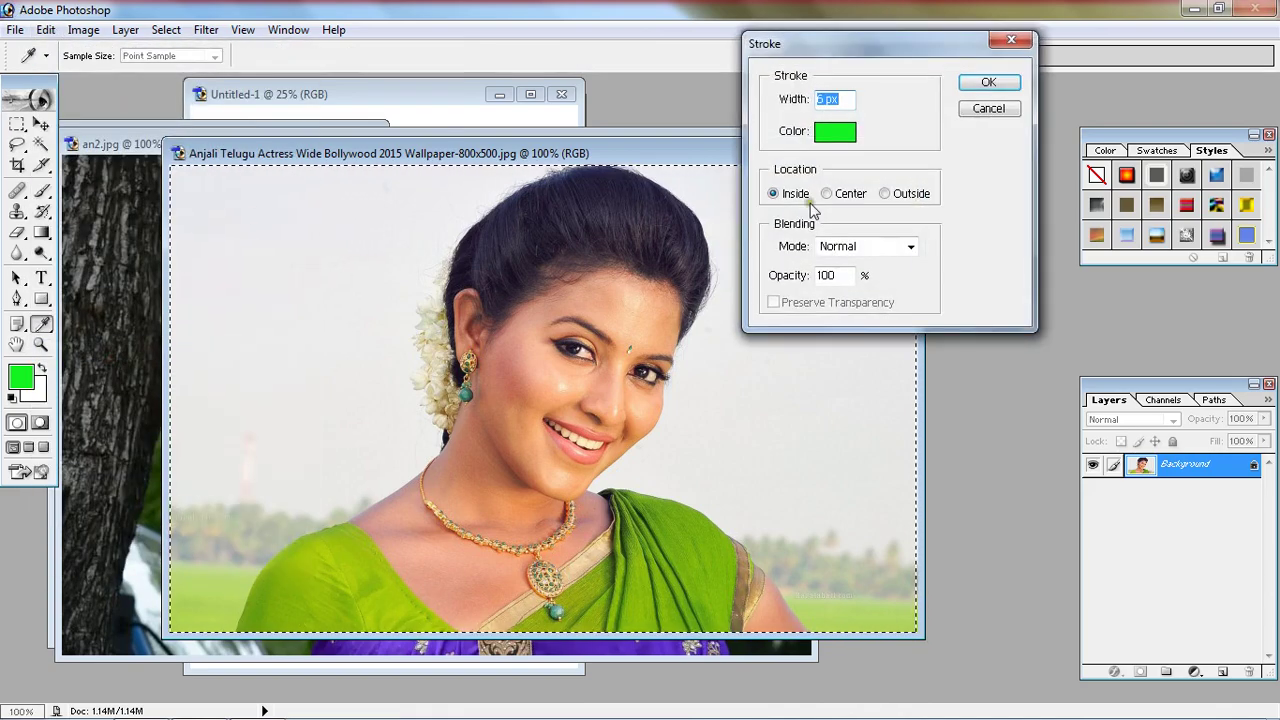
pyautogui.click(822, 100)
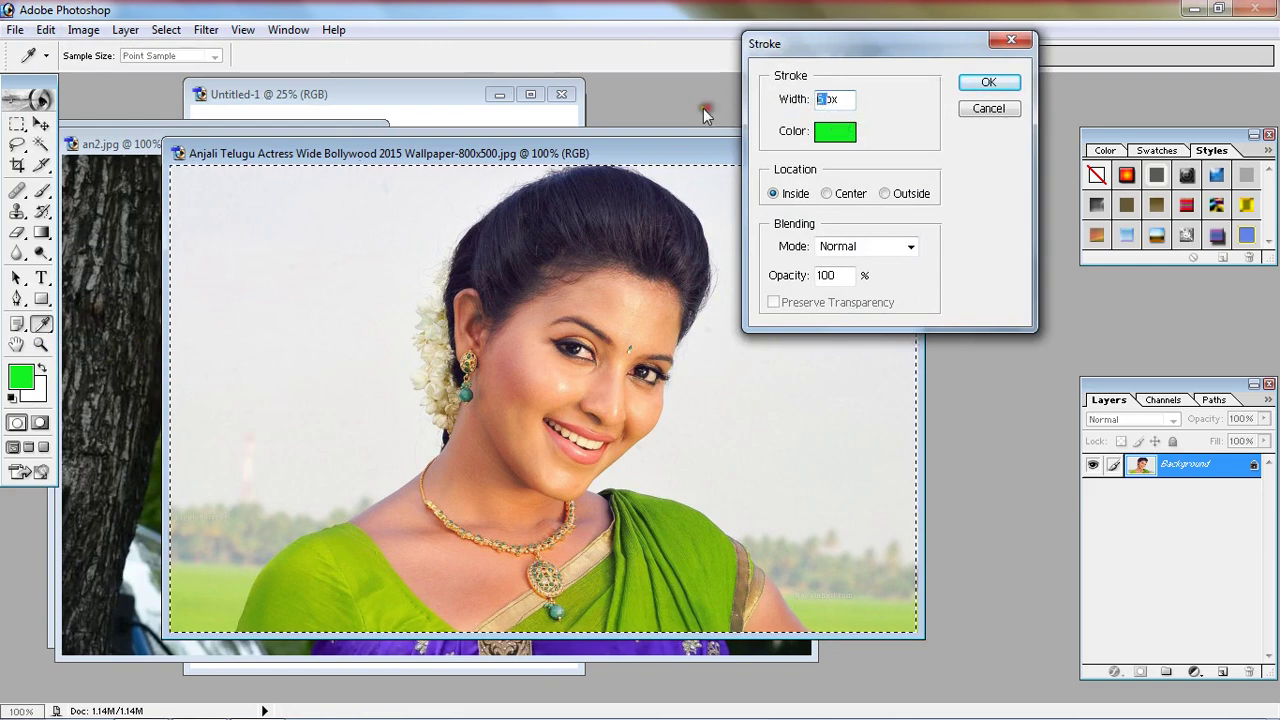
pyautogui.write('20')
pyautogui.click(987, 80)
pyautogui.press('m')
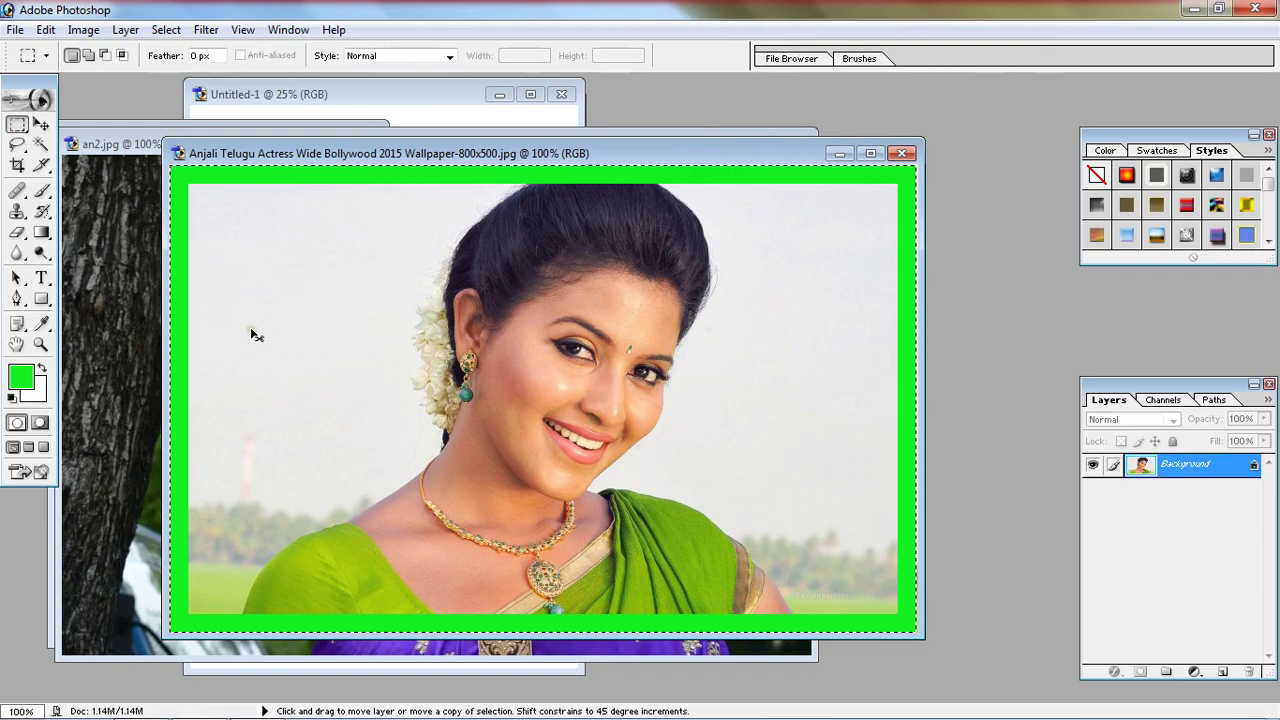
pyautogui.hotkey('ctrl', 'z')
# - Stroke the portrait with a 10 px green inside border instead
pyautogui.click(45, 29)
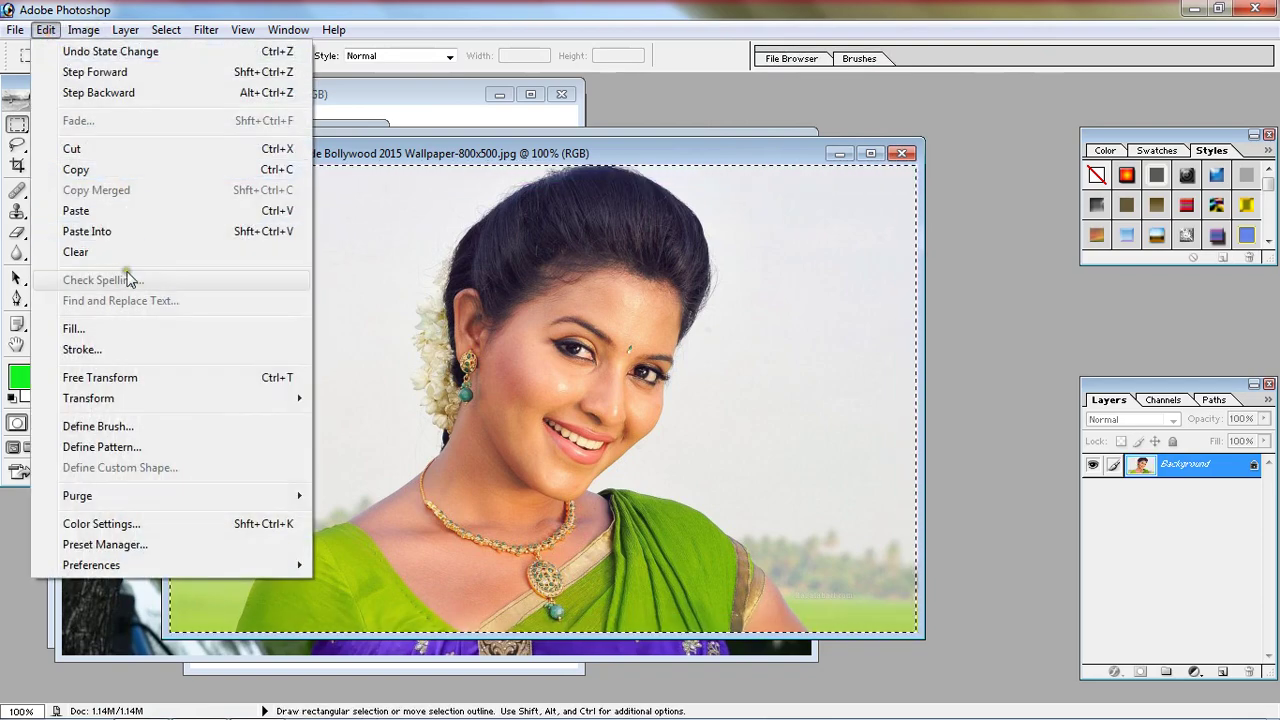
pyautogui.click(112, 350)
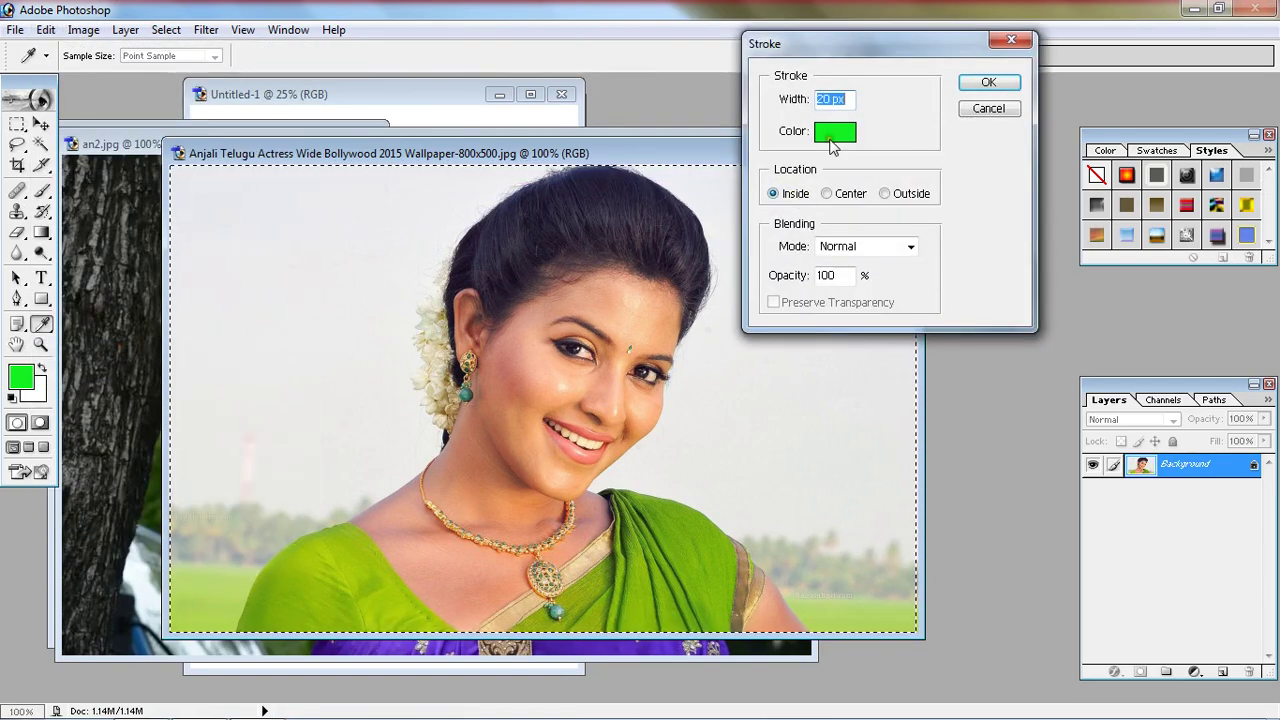
pyautogui.write('10')
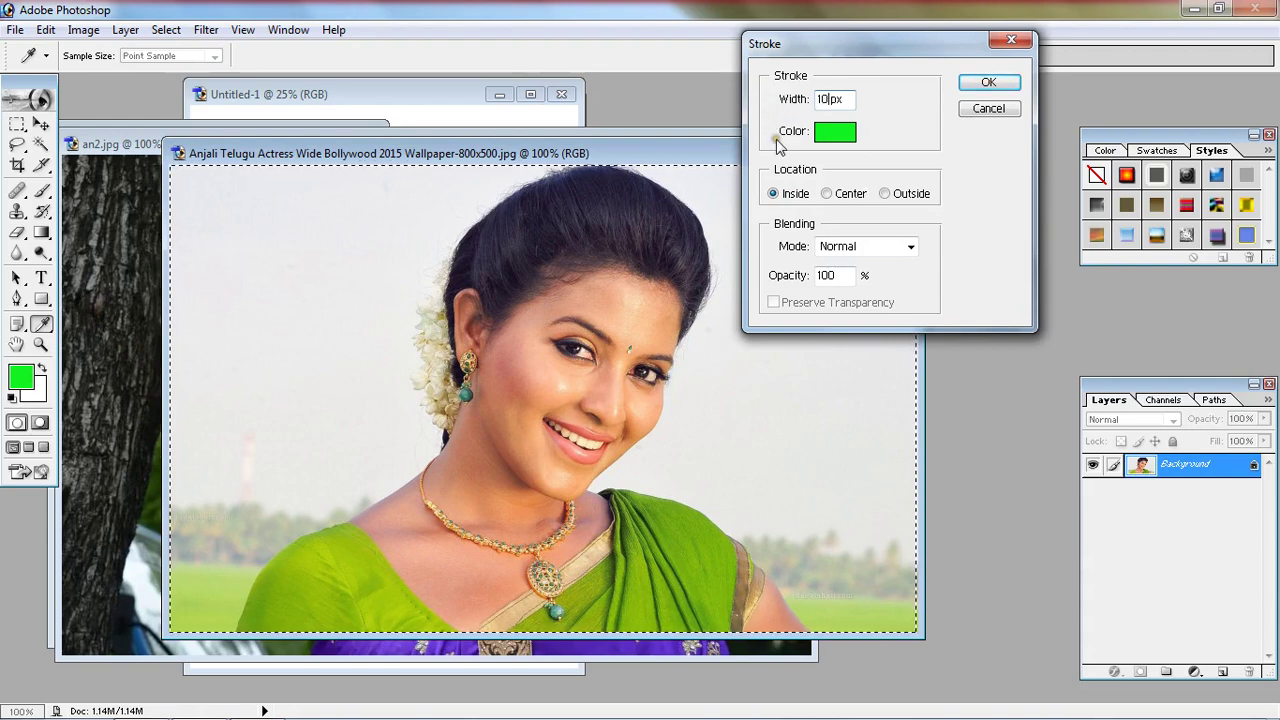
pyautogui.click(990, 83)
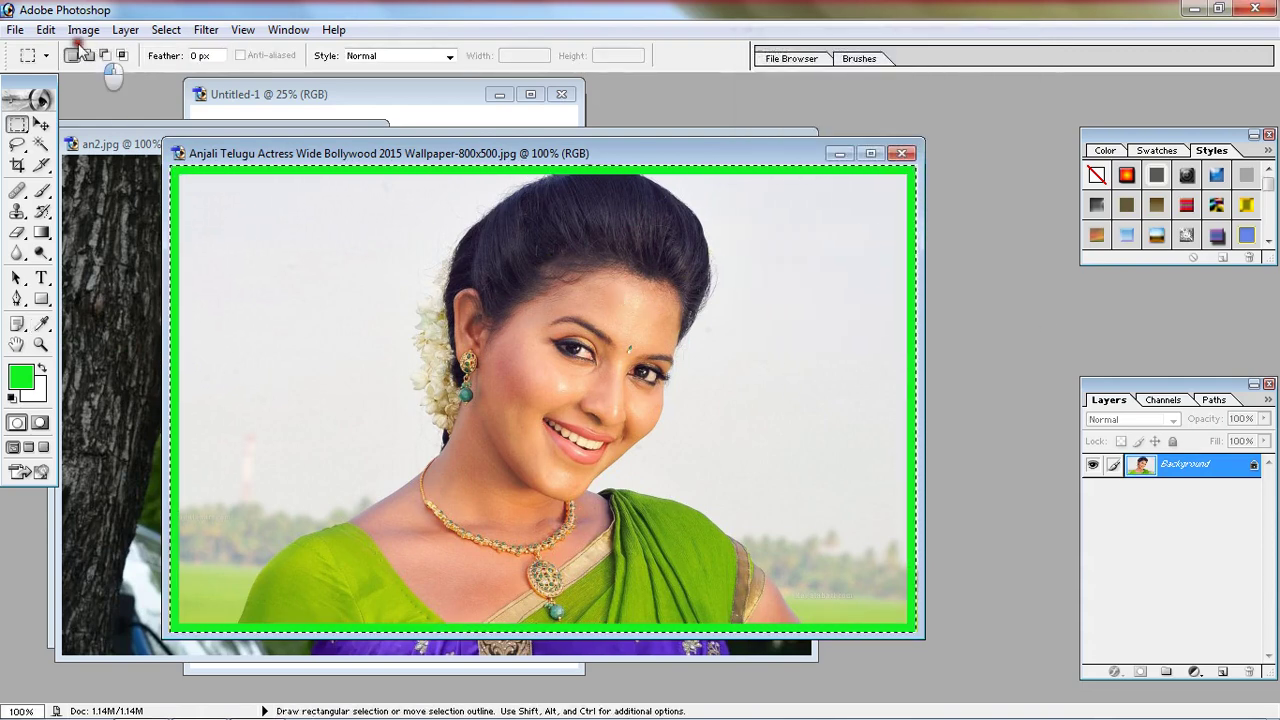
# - Stroke the portrait's edge with a magenta border outside the green one
pyautogui.click(46, 30)
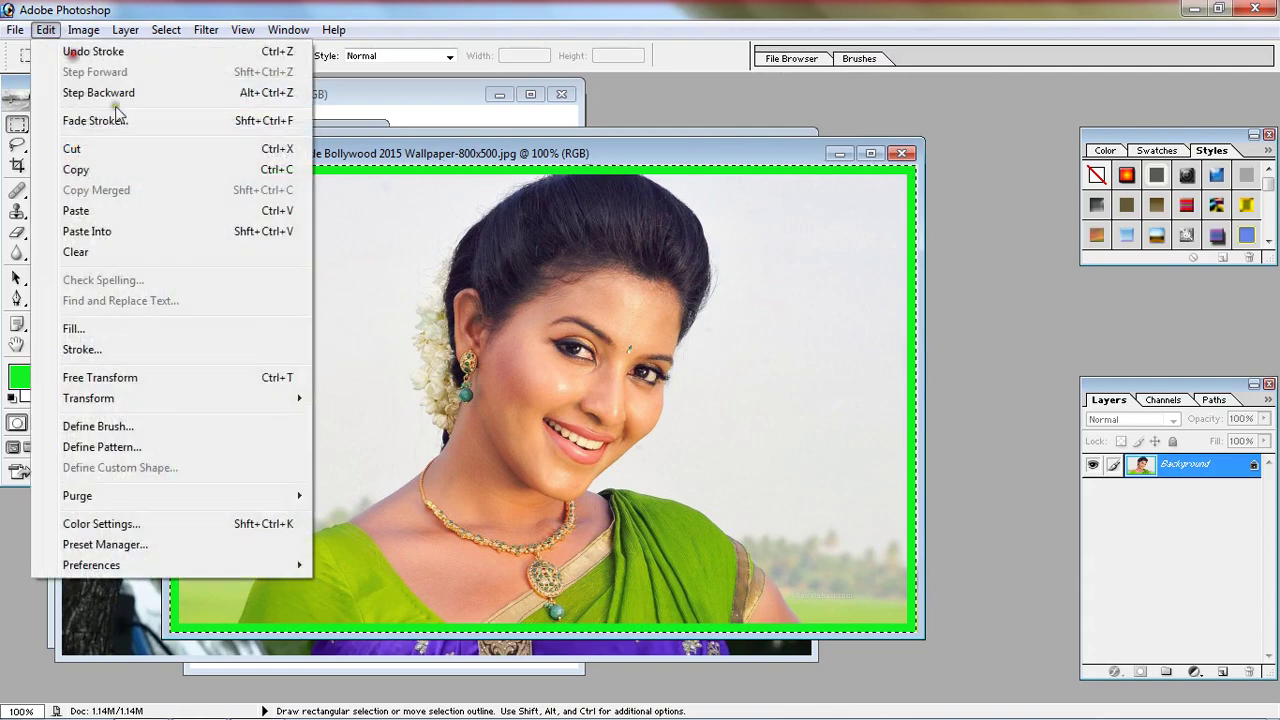
pyautogui.click(215, 350)
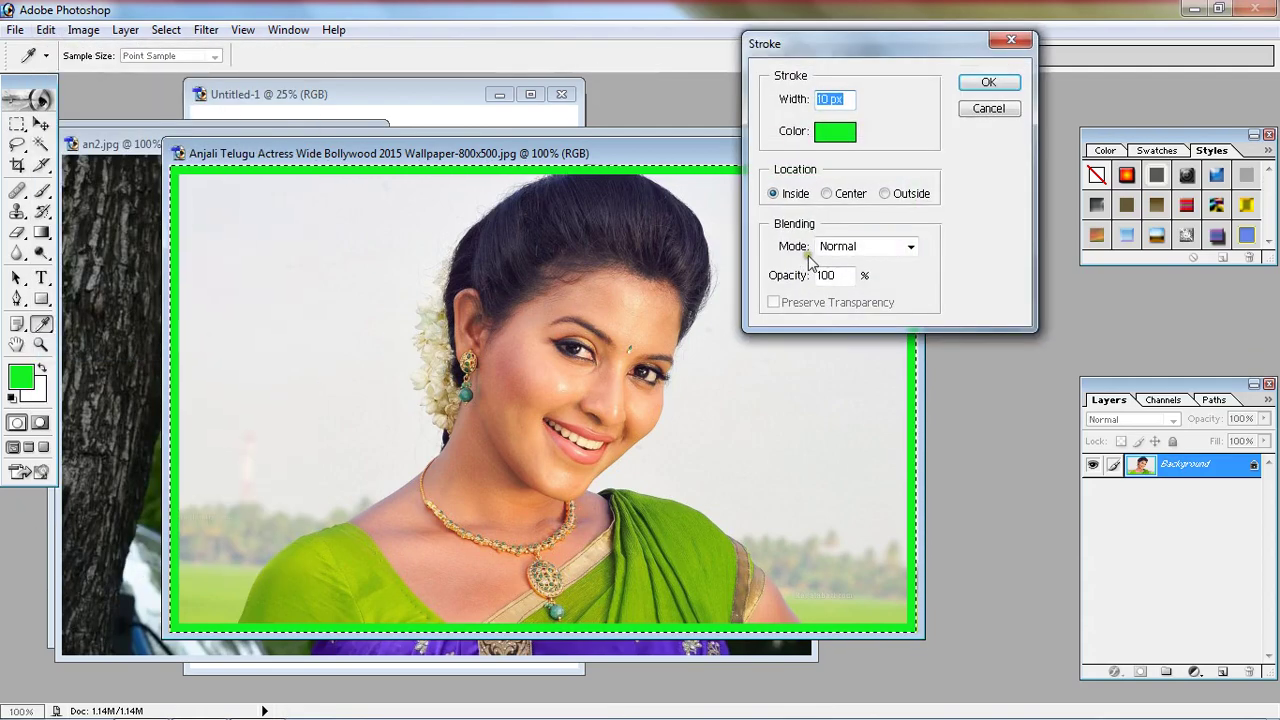
pyautogui.click(836, 146)
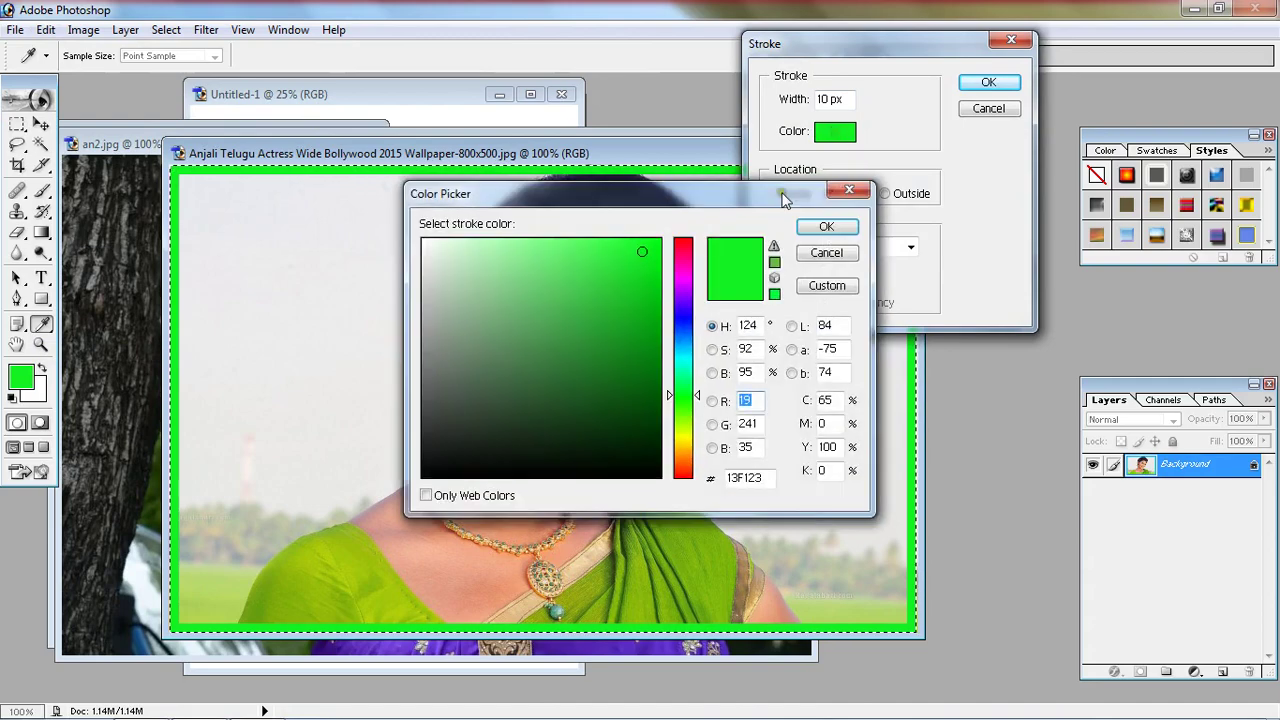
pyautogui.click(678, 262)
pyautogui.click(826, 226)
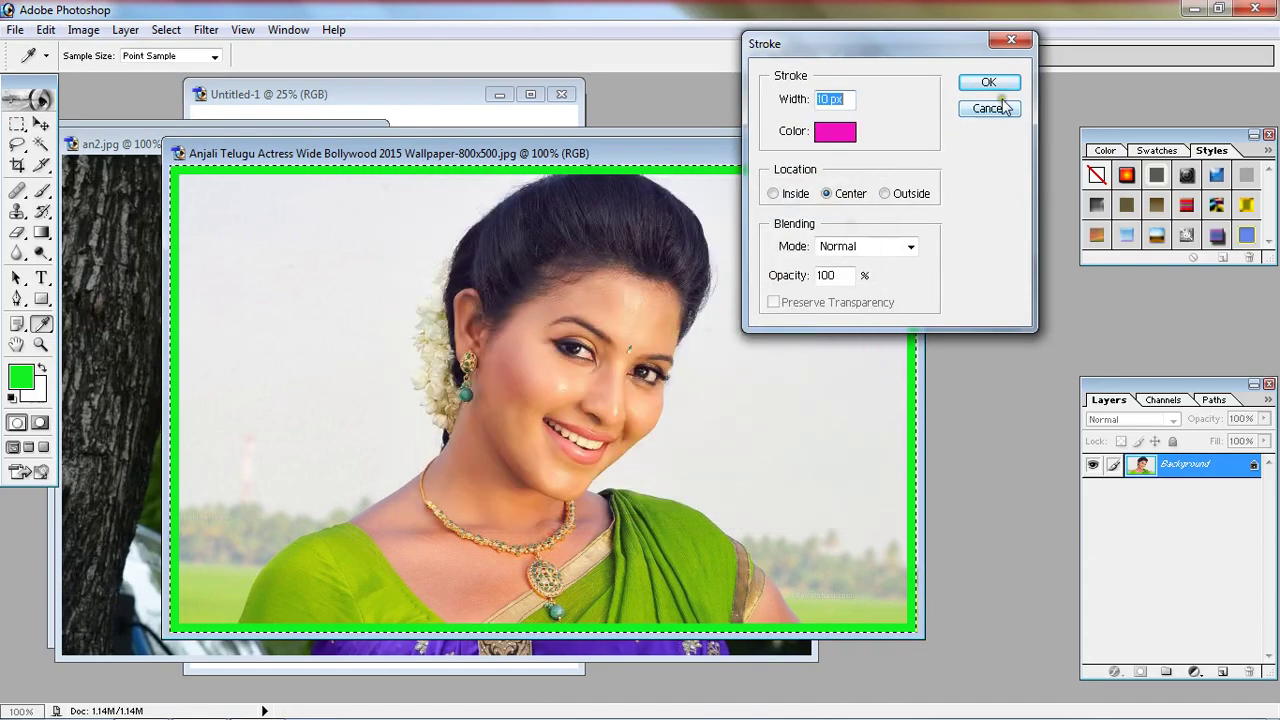
pyautogui.click(988, 83)
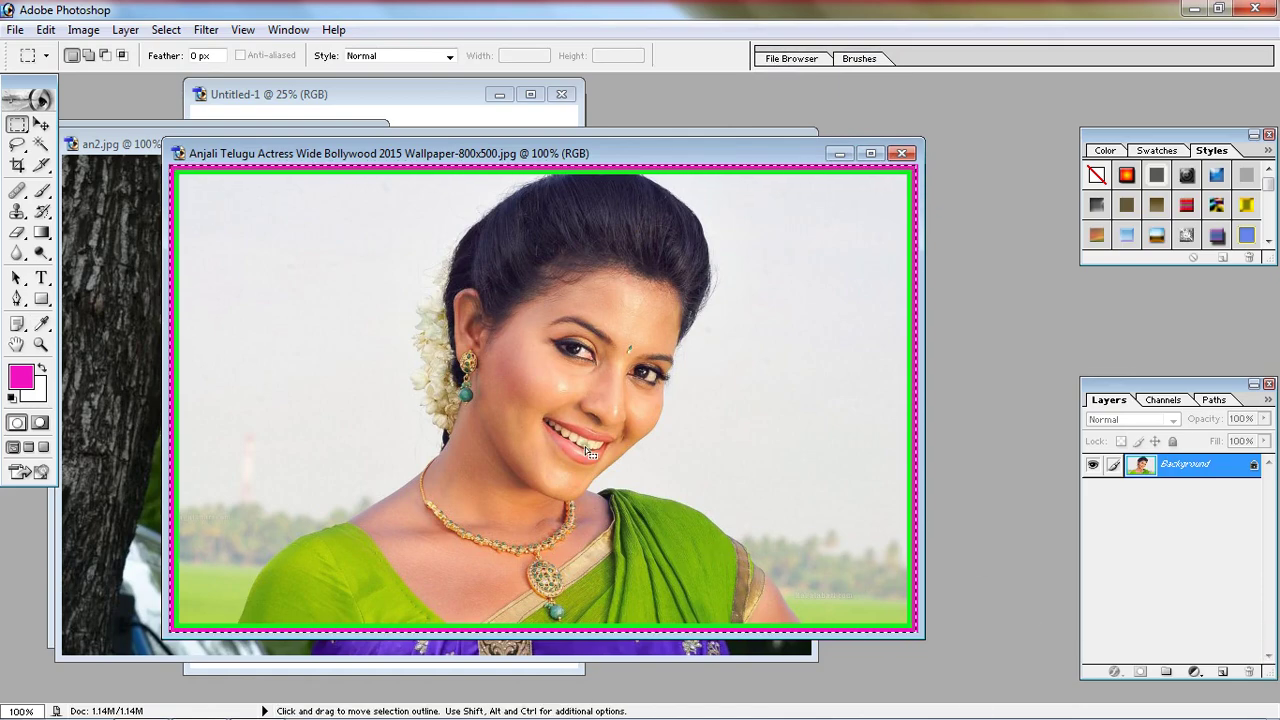
# - Add a thin bright blue outside stroke to the portrait, then deselect
pyautogui.click(46, 29)
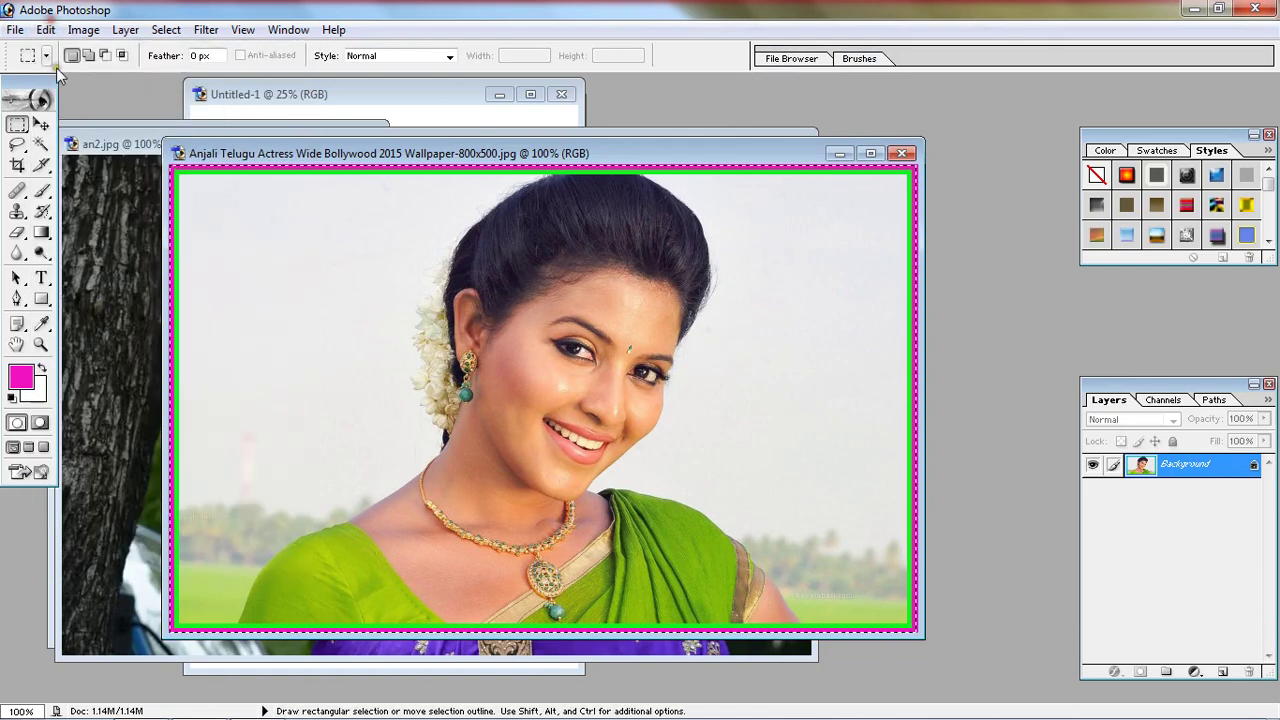
pyautogui.click(46, 29)
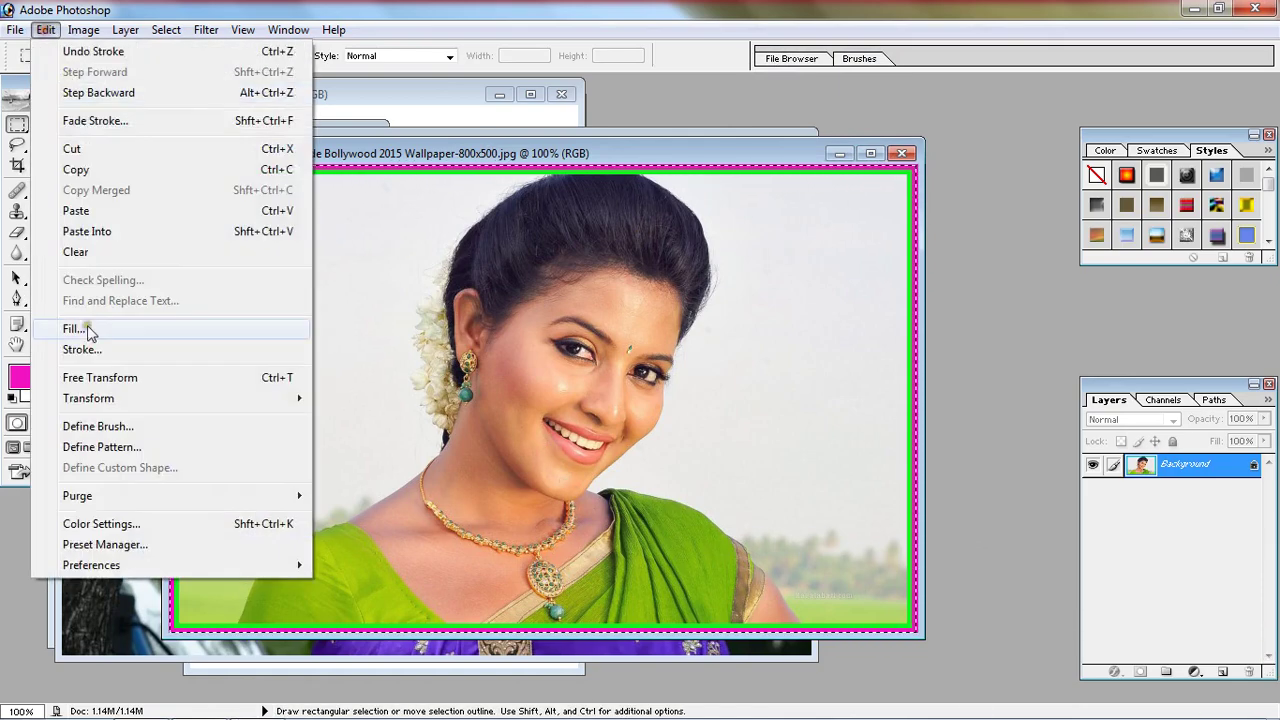
pyautogui.click(105, 347)
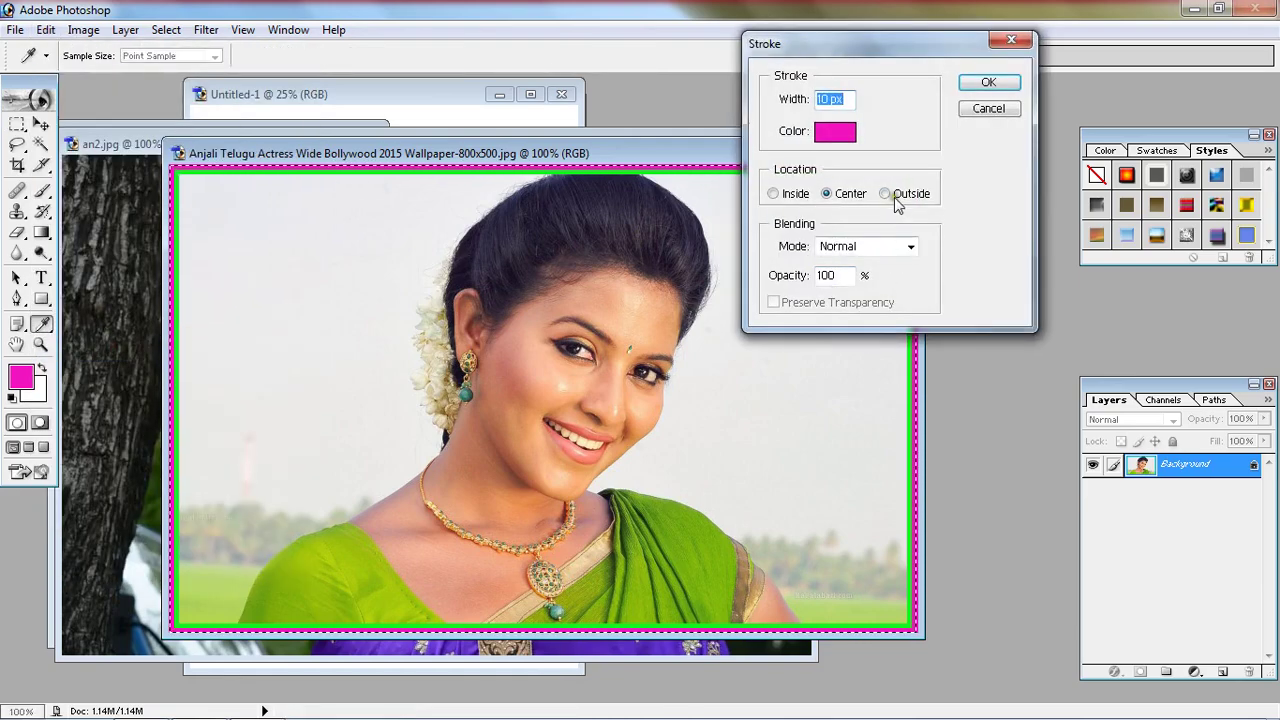
pyautogui.click(836, 132)
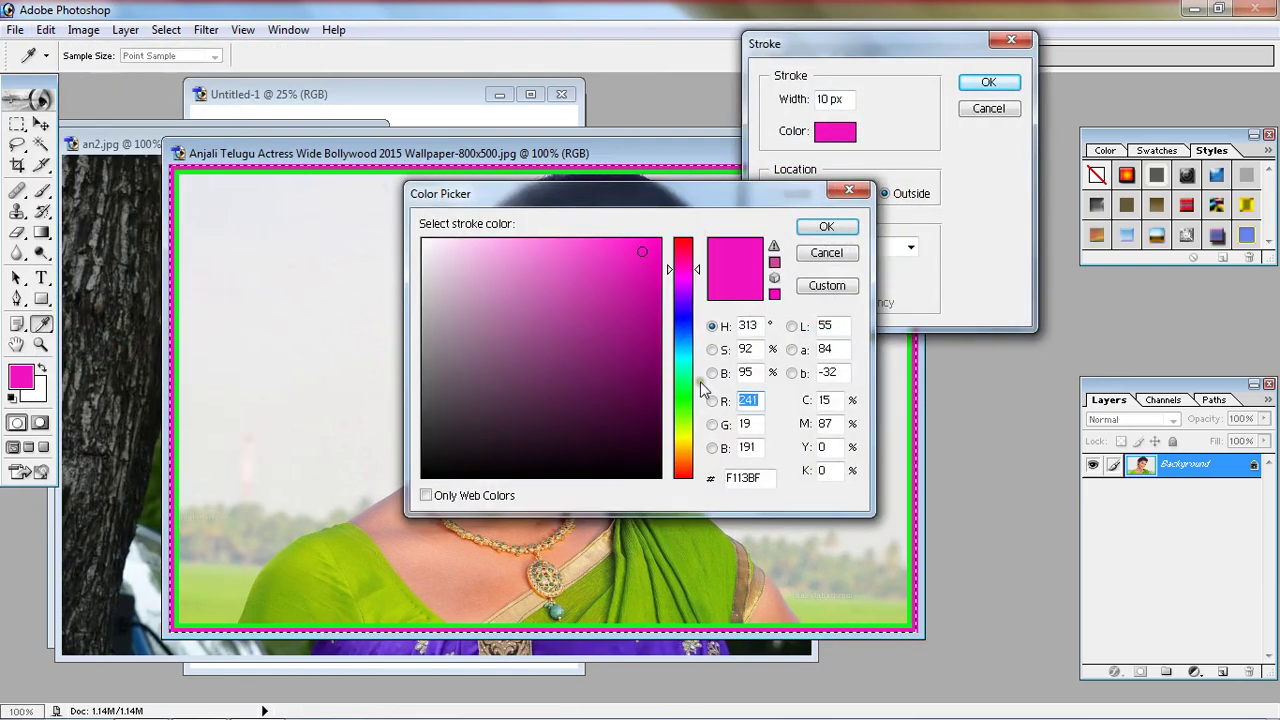
pyautogui.moveTo(701, 386); pyautogui.dragTo(686, 440)
pyautogui.click(650, 281)
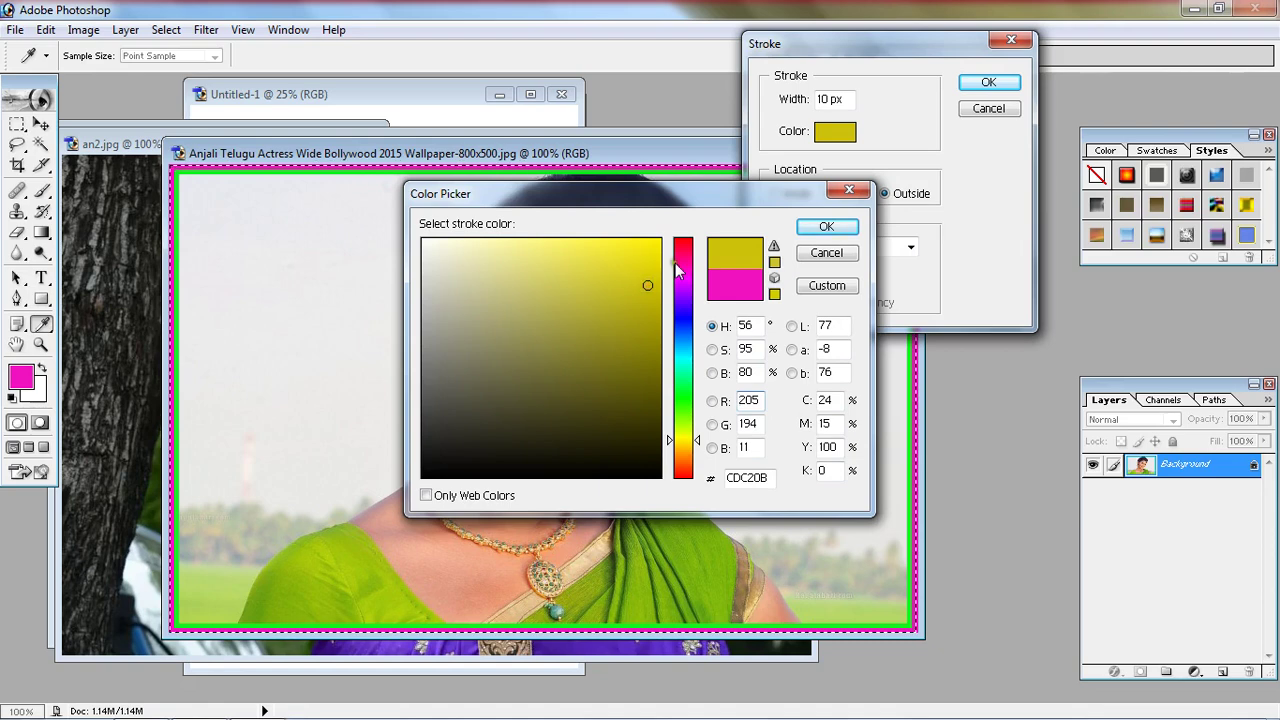
pyautogui.moveTo(677, 268)
pyautogui.mouseDown()
pyautogui.moveTo(684, 374)
pyautogui.moveTo(686, 323)
pyautogui.mouseUp()
pyautogui.click(644, 243)
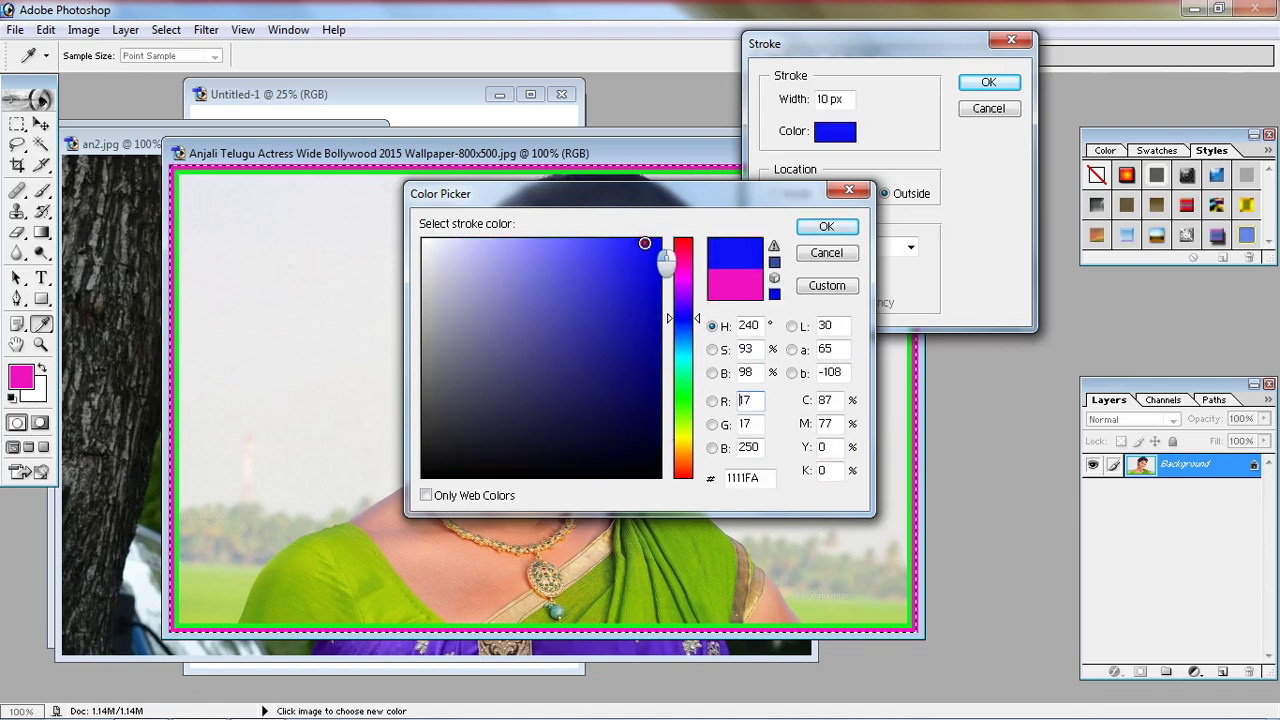
pyautogui.click(826, 228)
pyautogui.click(988, 83)
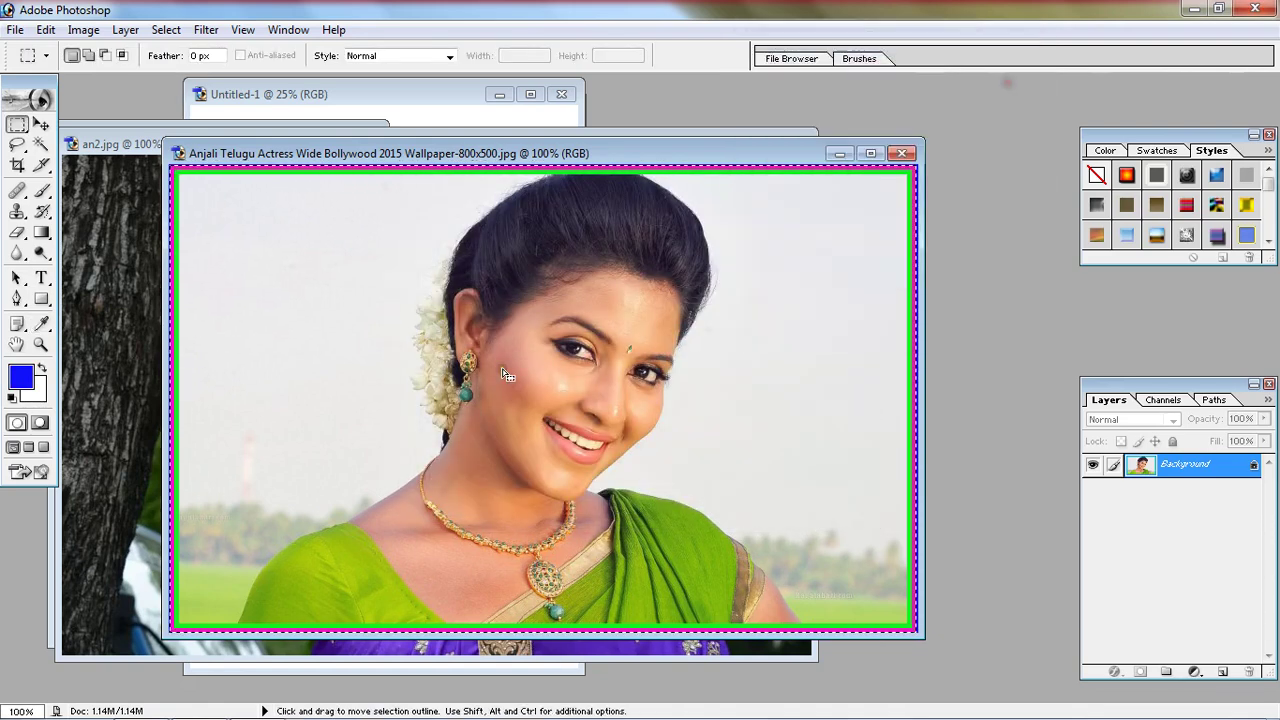
pyautogui.hotkey('ctrl', 'd')
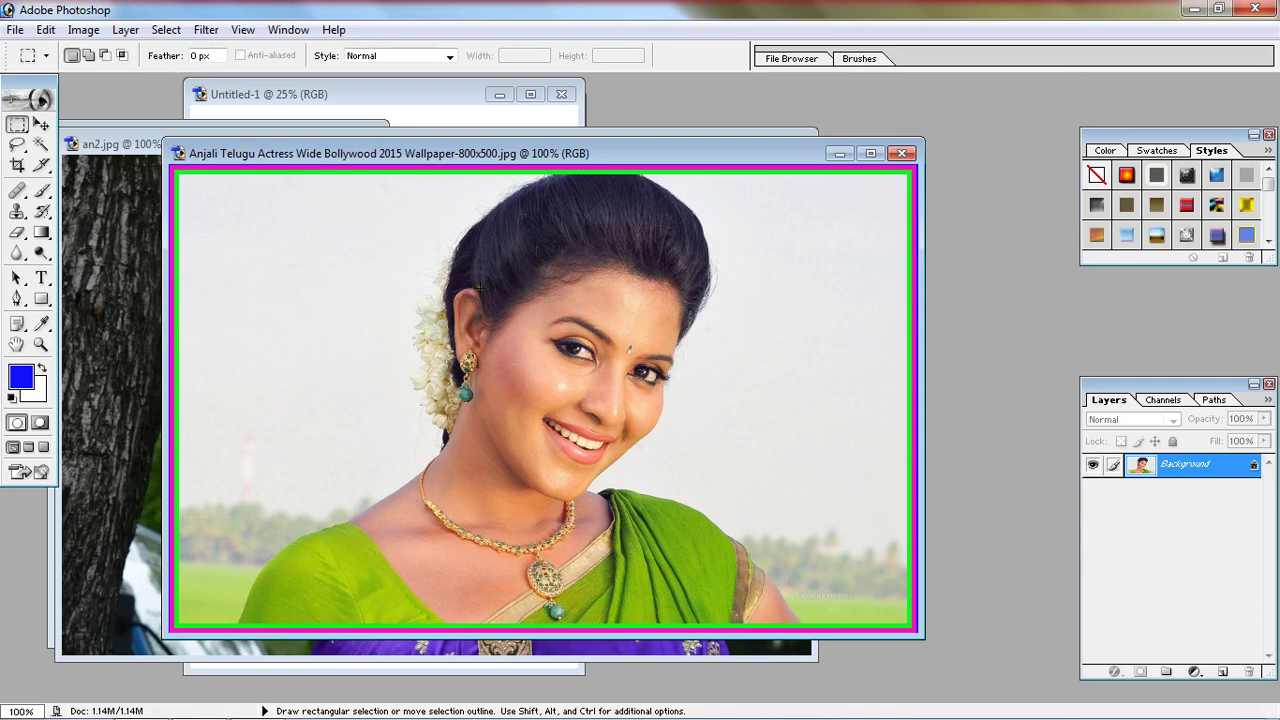
# - Bring an2.jpg forward and stroke its edges with a 10 px blue inside border
pyautogui.click(130, 145)
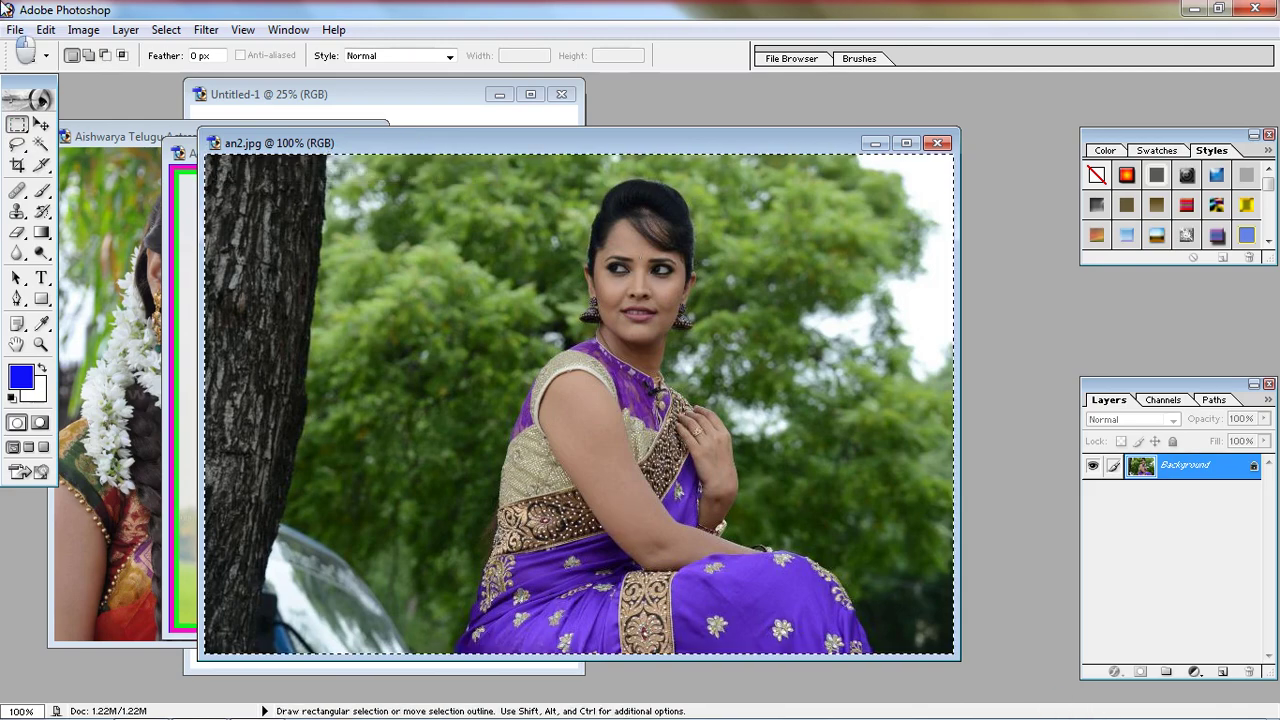
pyautogui.click(46, 30)
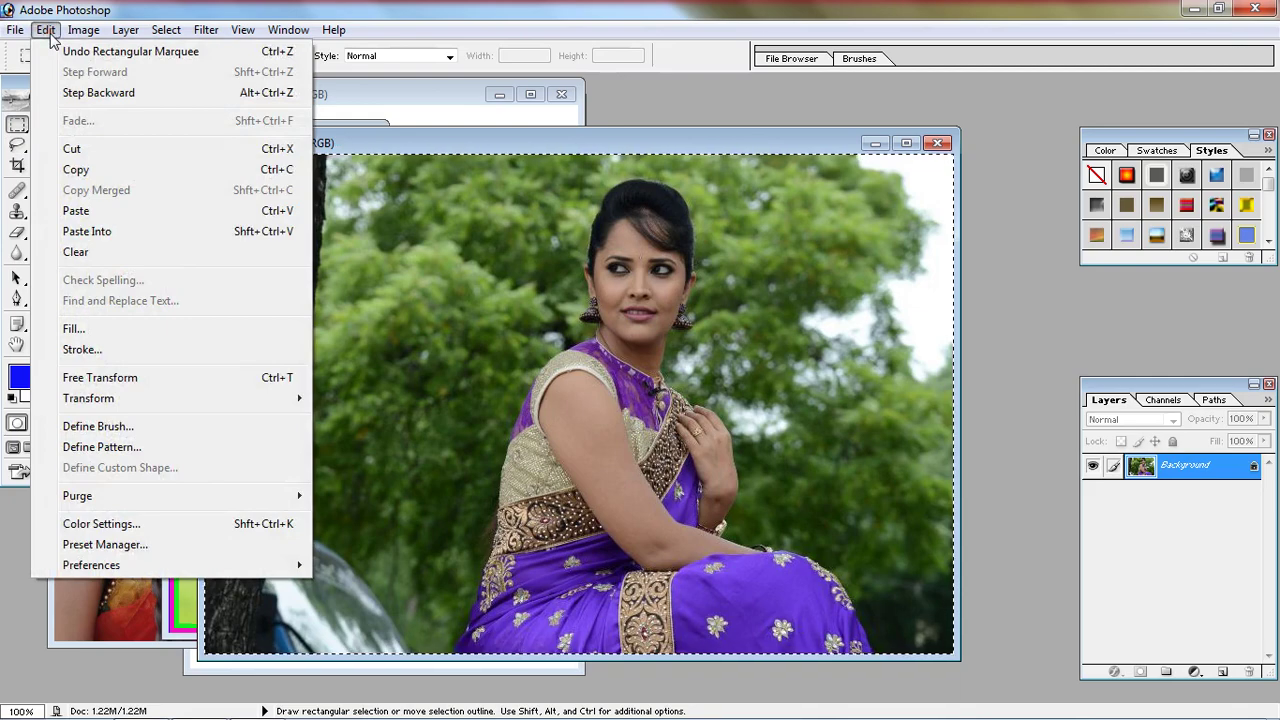
pyautogui.click(82, 349)
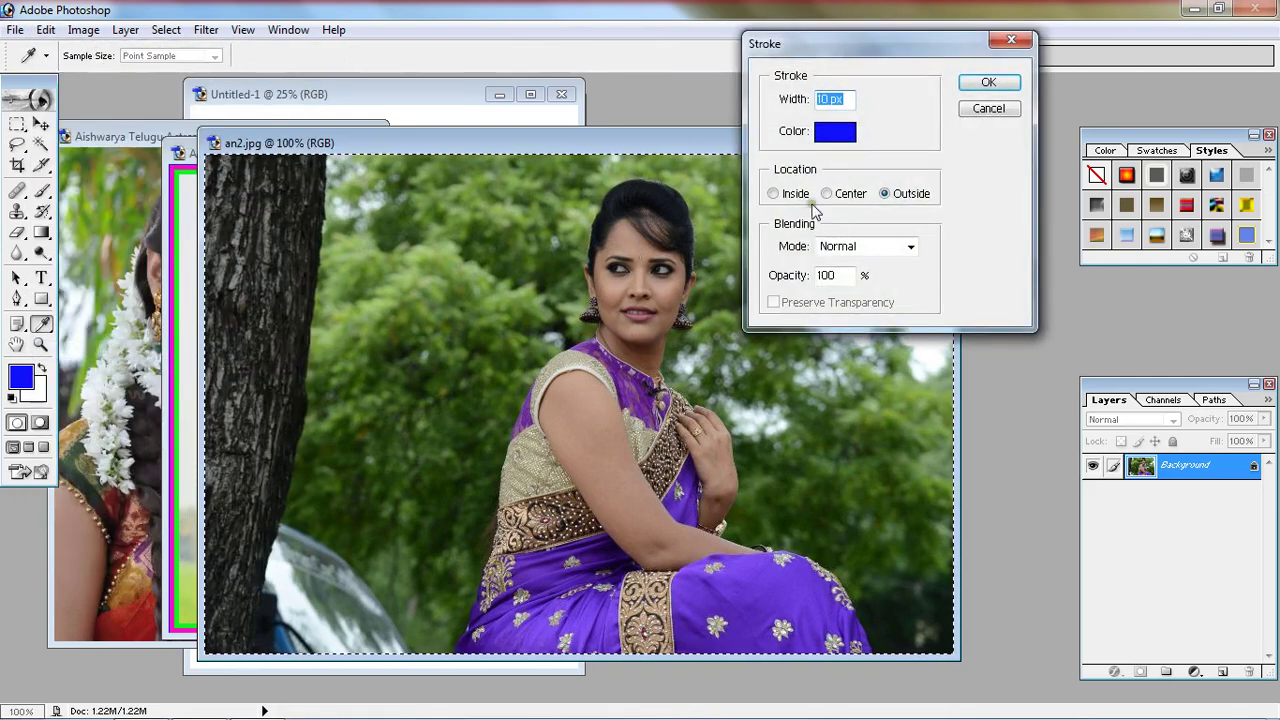
pyautogui.click(988, 84)
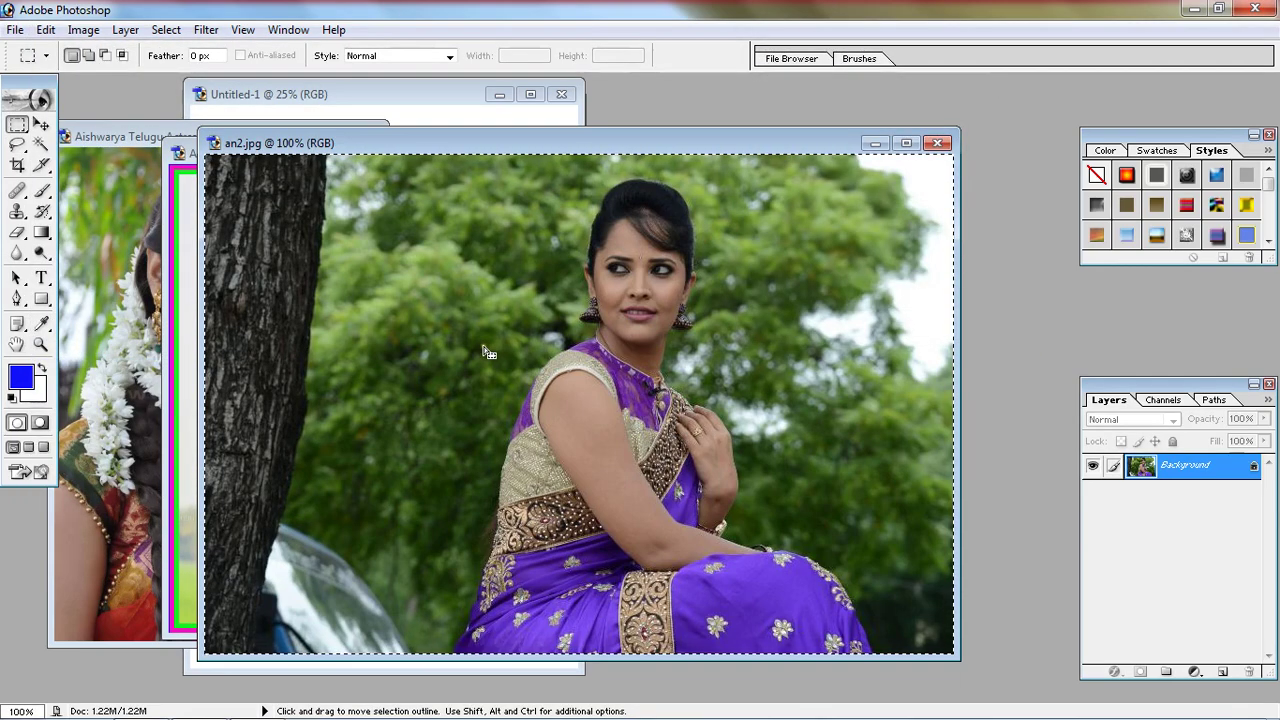
pyautogui.click(46, 29)
pyautogui.click(80, 349)
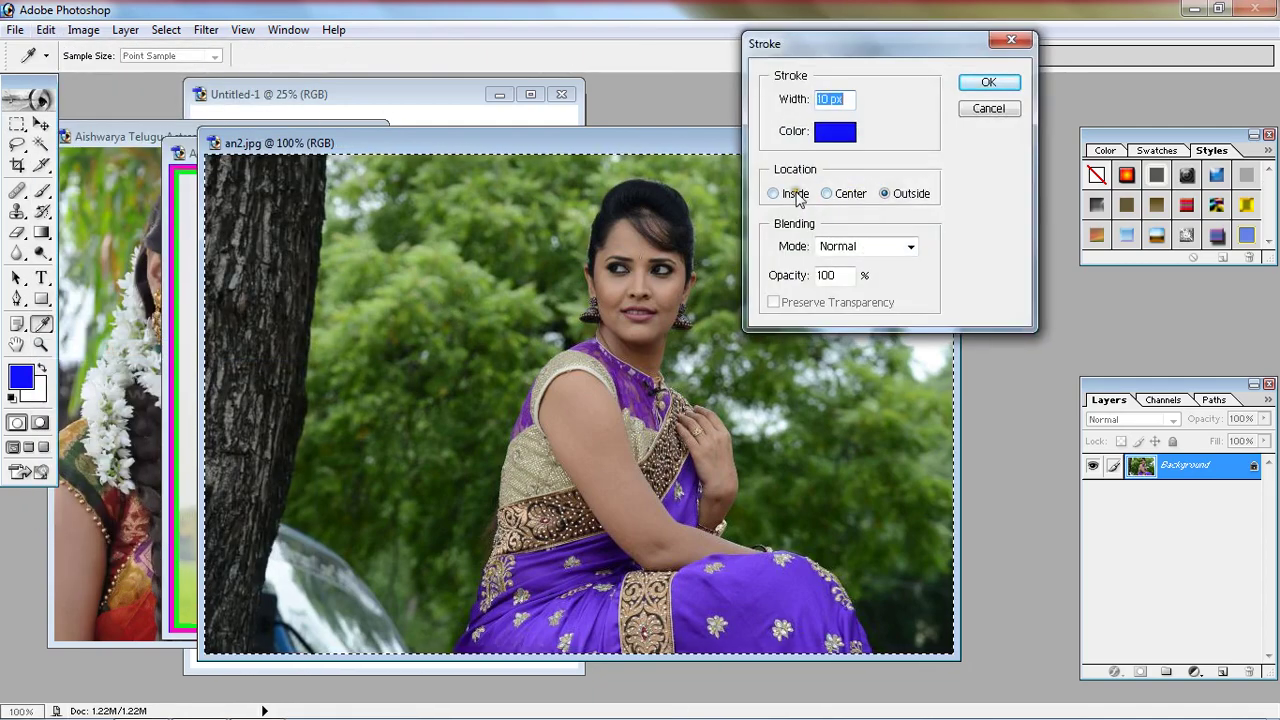
pyautogui.click(985, 84)
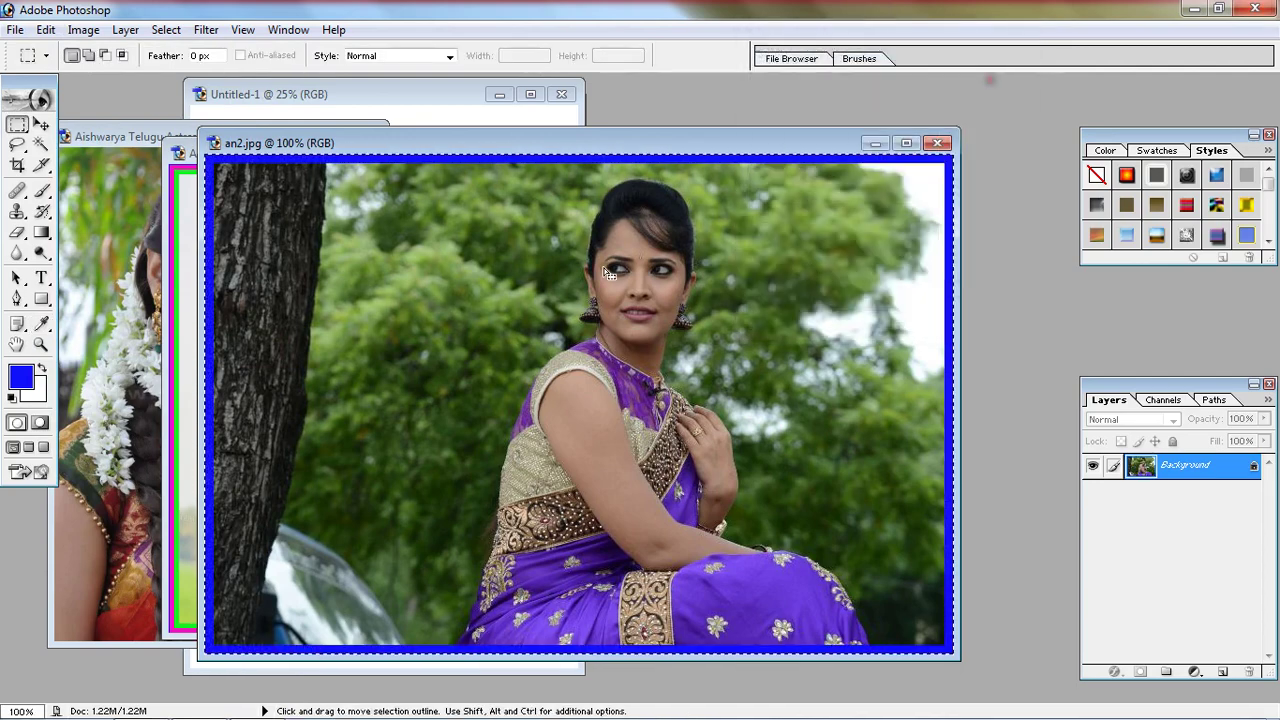
# - Stroke an2.jpg's blue border in Dissolve mode, undo it, then reapply the Dissolve stroke
pyautogui.click(46, 29)
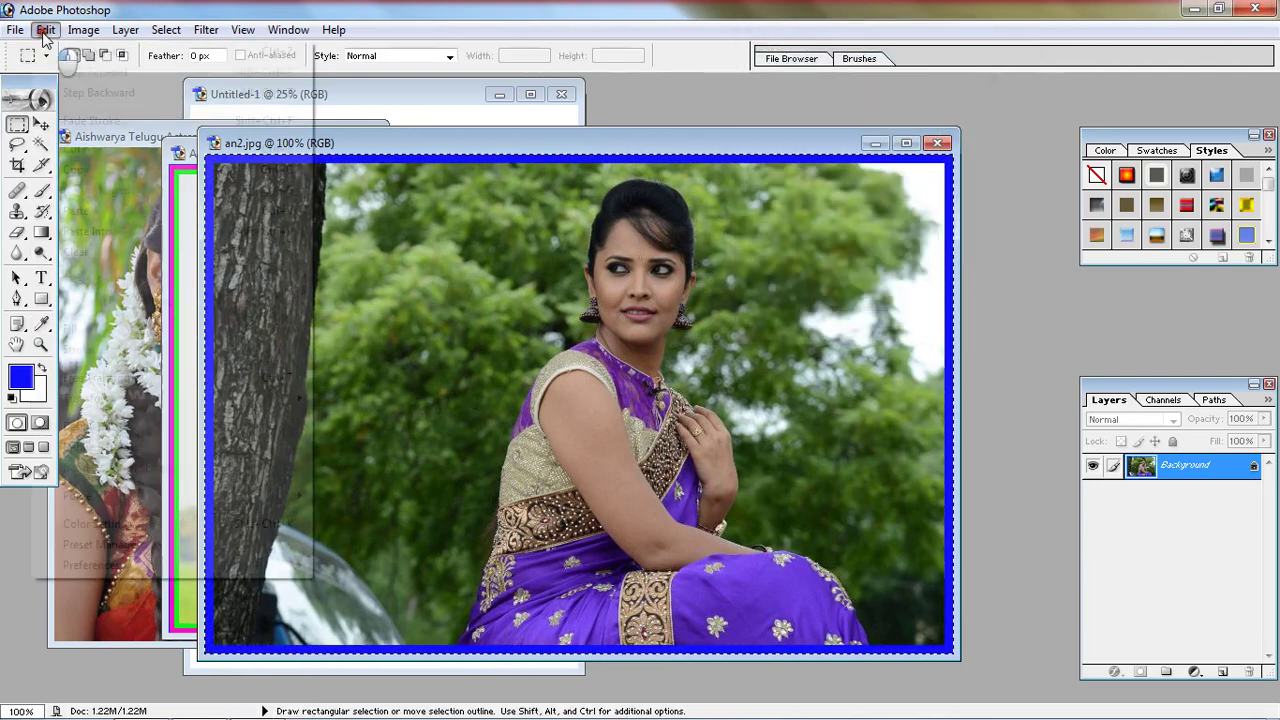
pyautogui.click(127, 355)
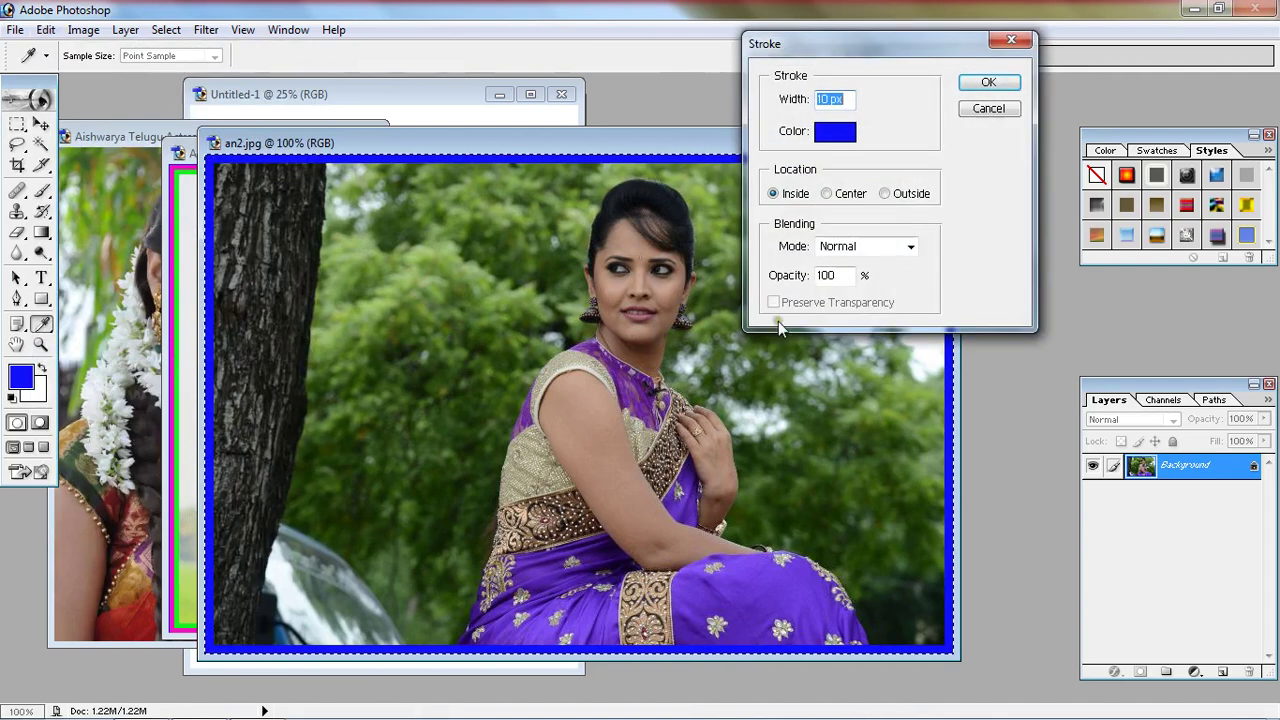
pyautogui.click(848, 250)
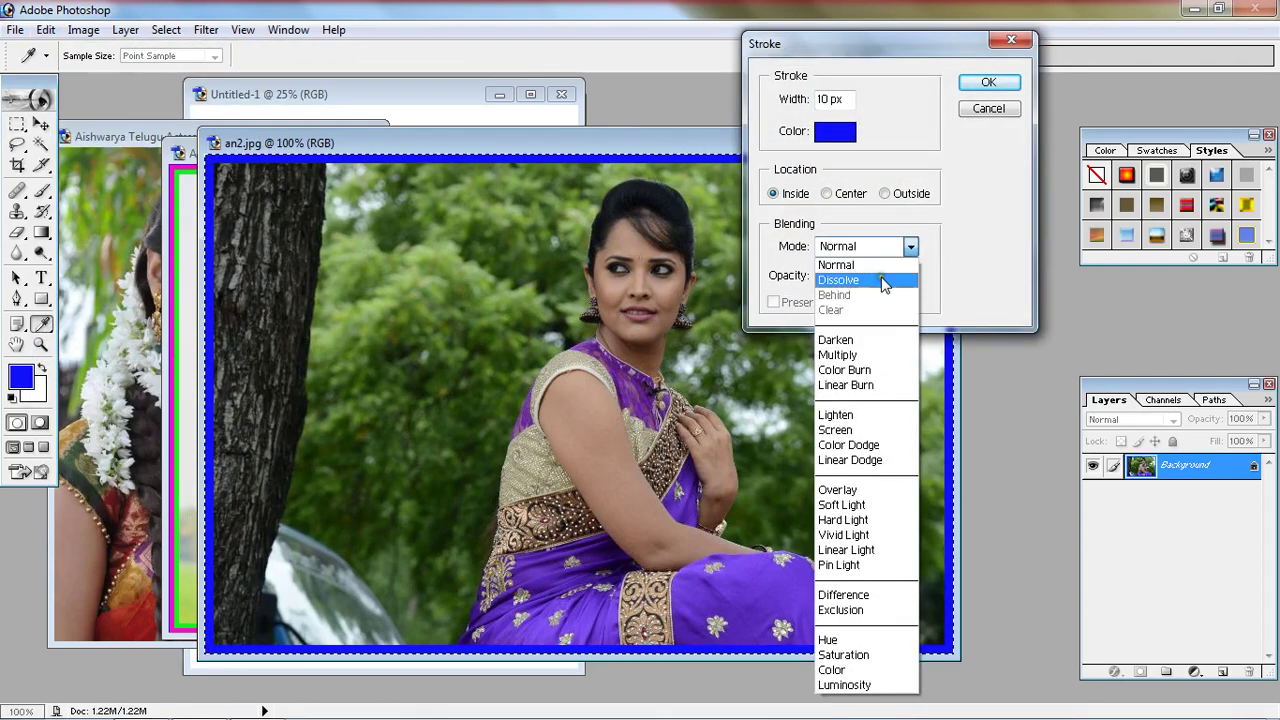
pyautogui.click(875, 271)
pyautogui.click(992, 82)
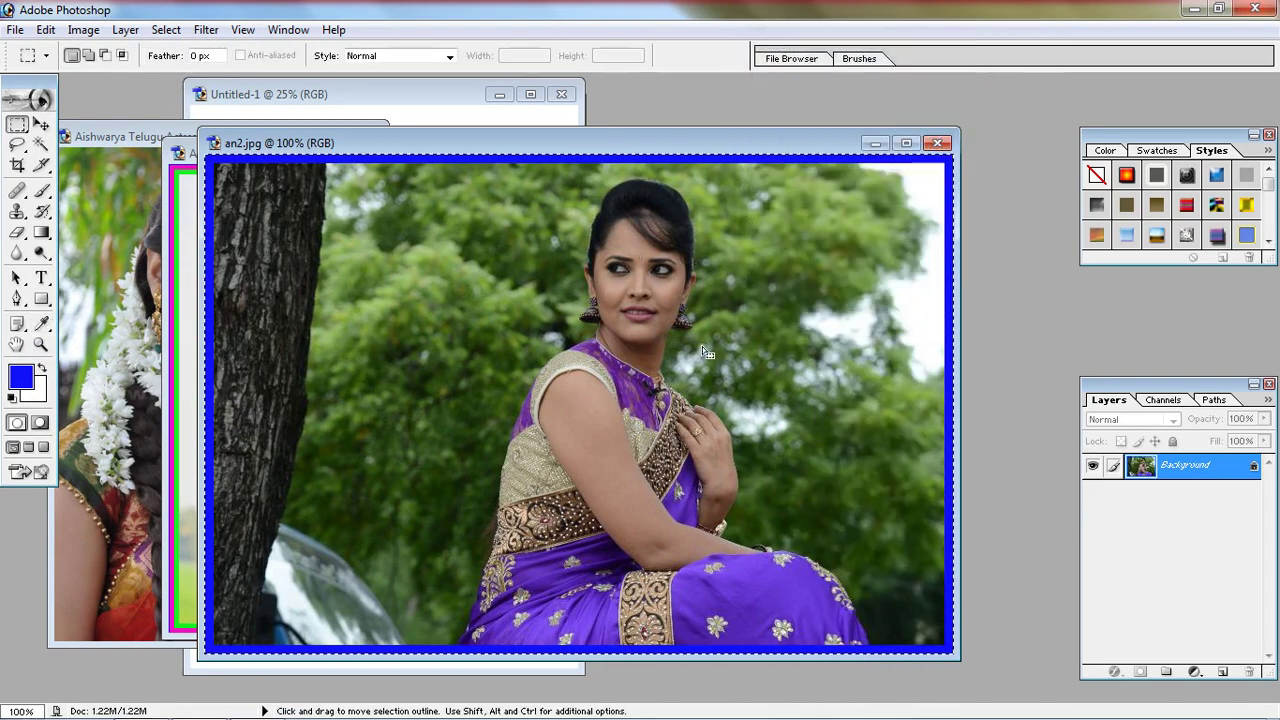
pyautogui.hotkey('ctrl', 'z')
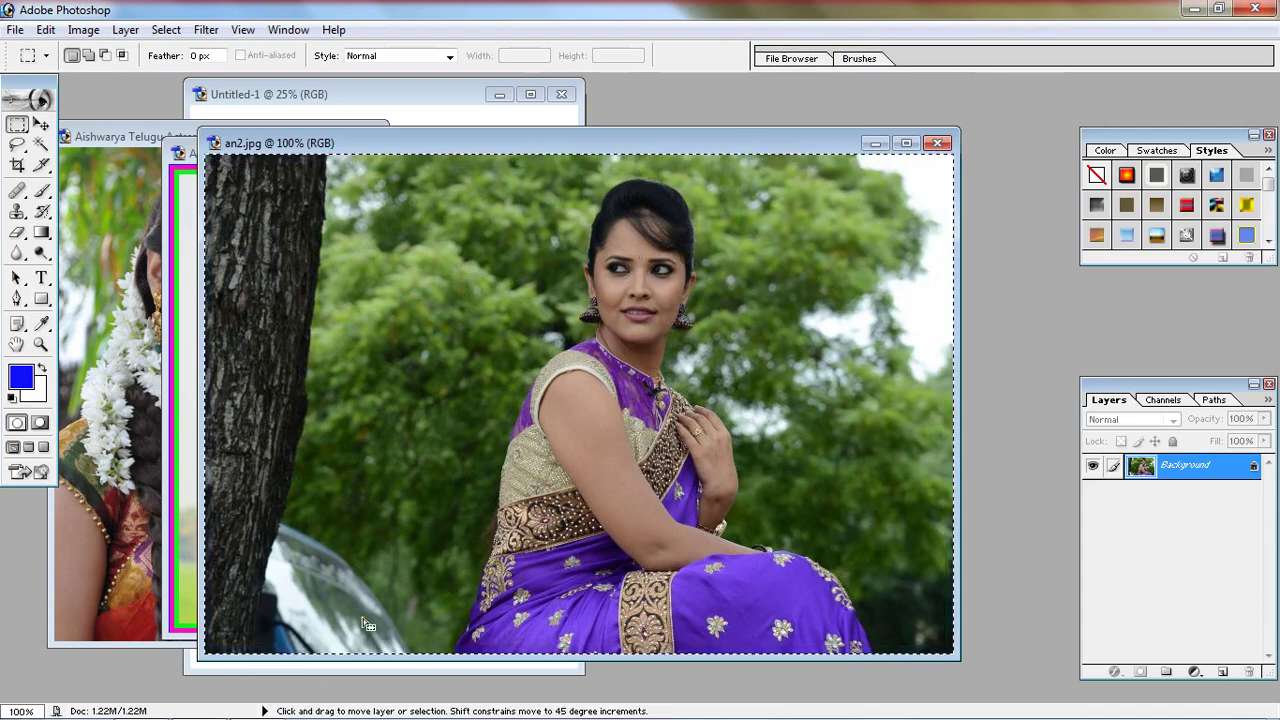
pyautogui.click(46, 30)
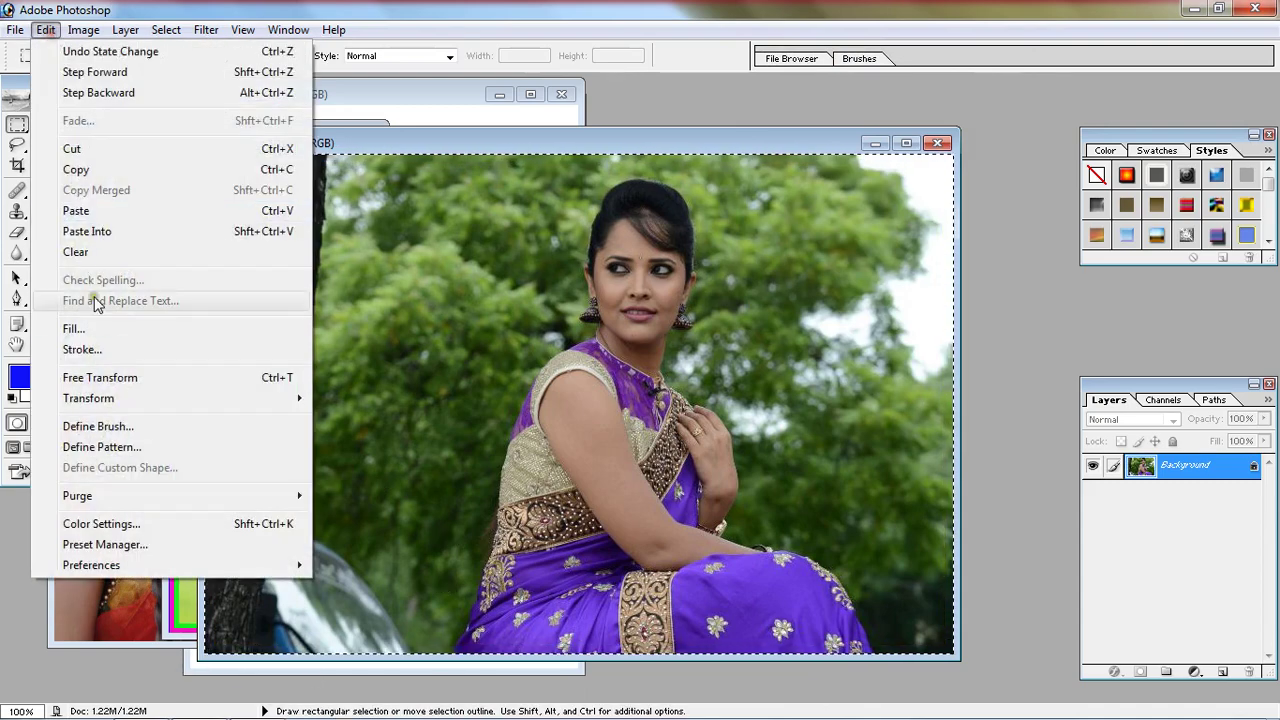
pyautogui.click(95, 348)
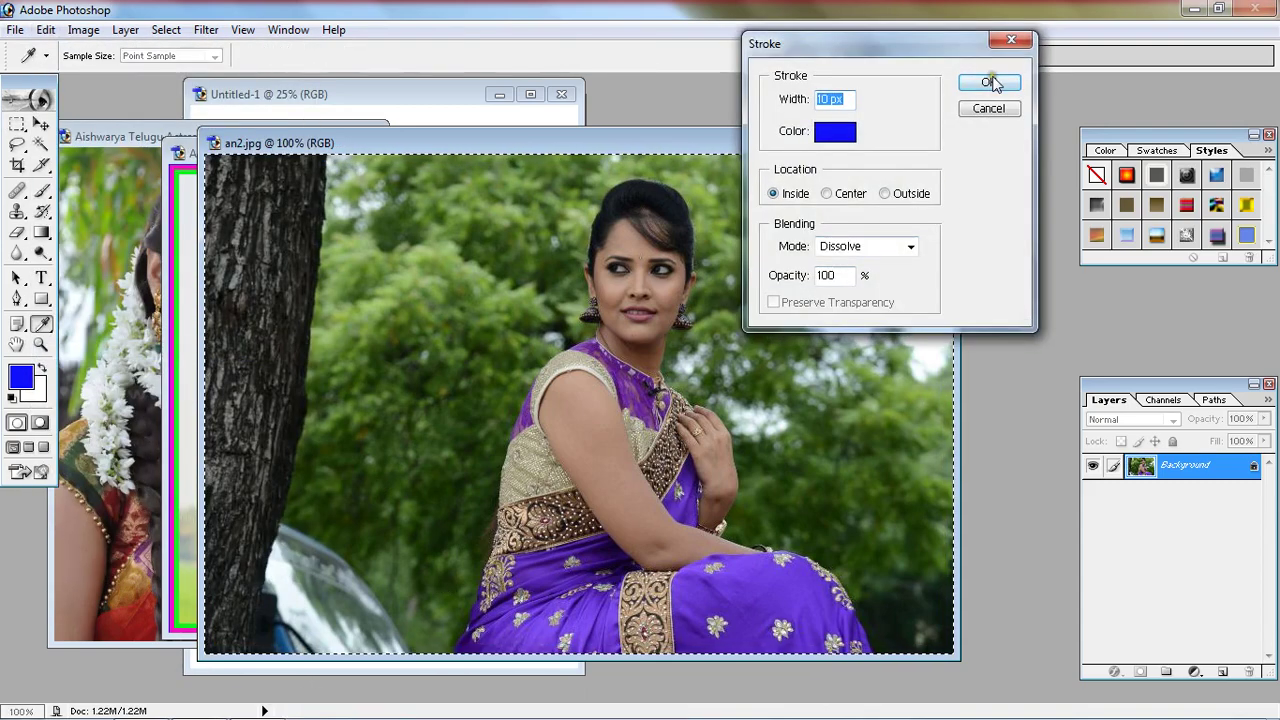
pyautogui.click(988, 82)
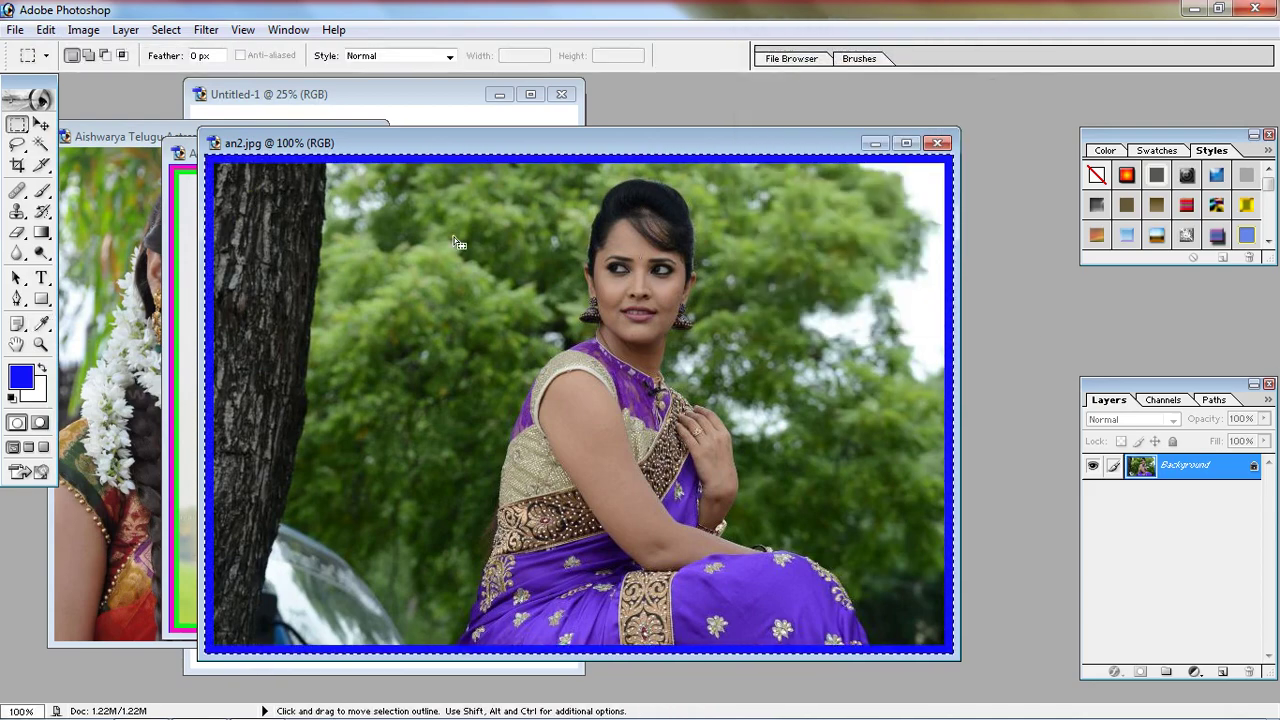
# - Undo the Dissolve stroke, restroke the blue border in Screen mode, and deselect
pyautogui.press('ctrl')
pyautogui.hotkey('ctrl', 'alt', 'z')
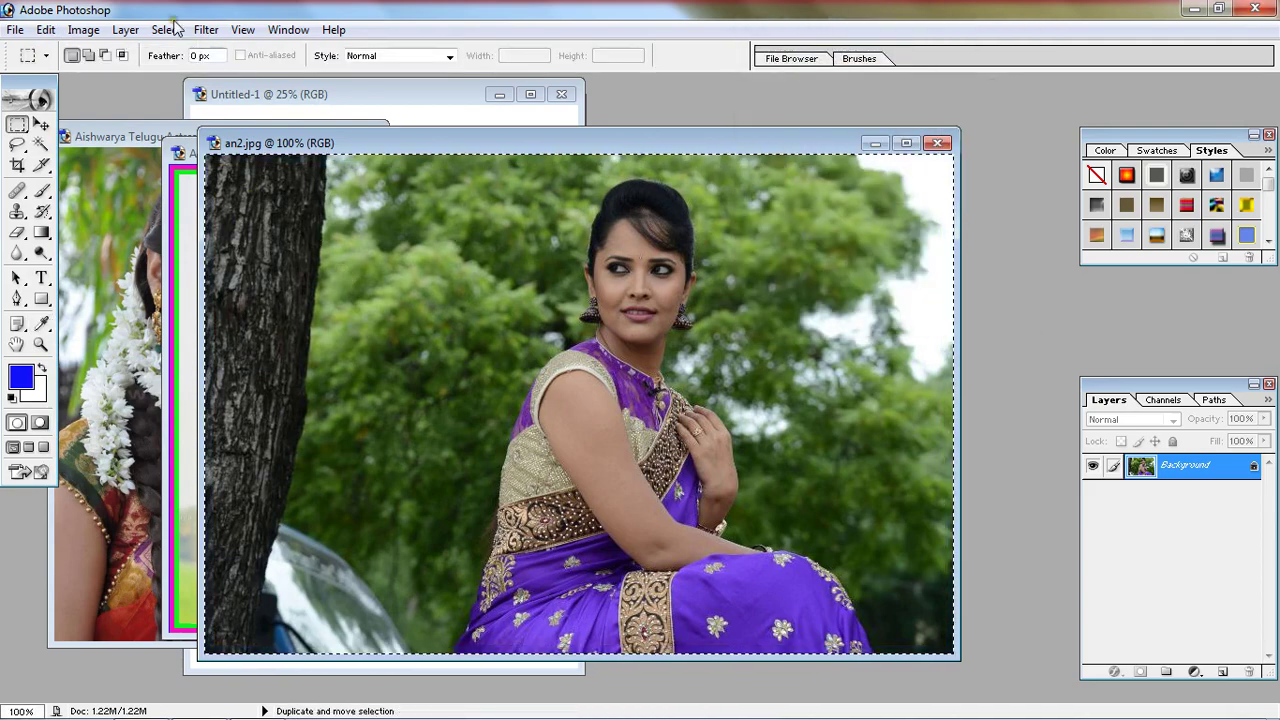
pyautogui.click(46, 30)
pyautogui.click(80, 349)
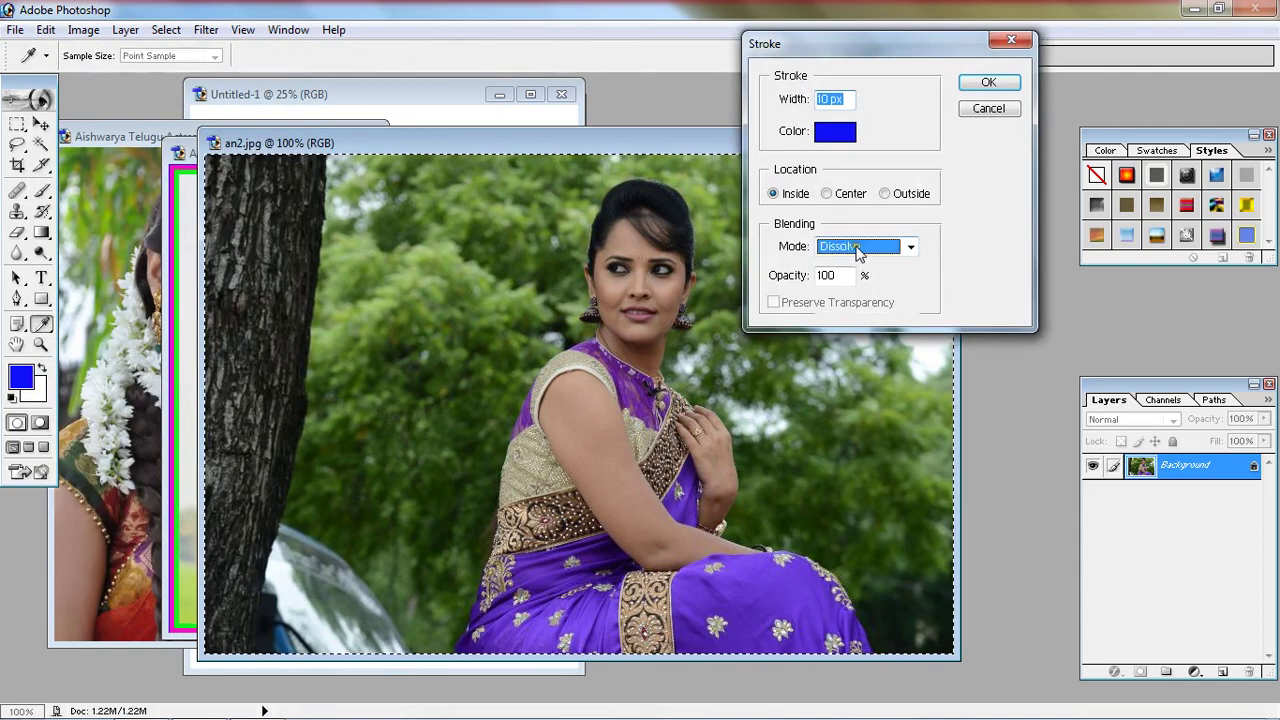
pyautogui.click(857, 250)
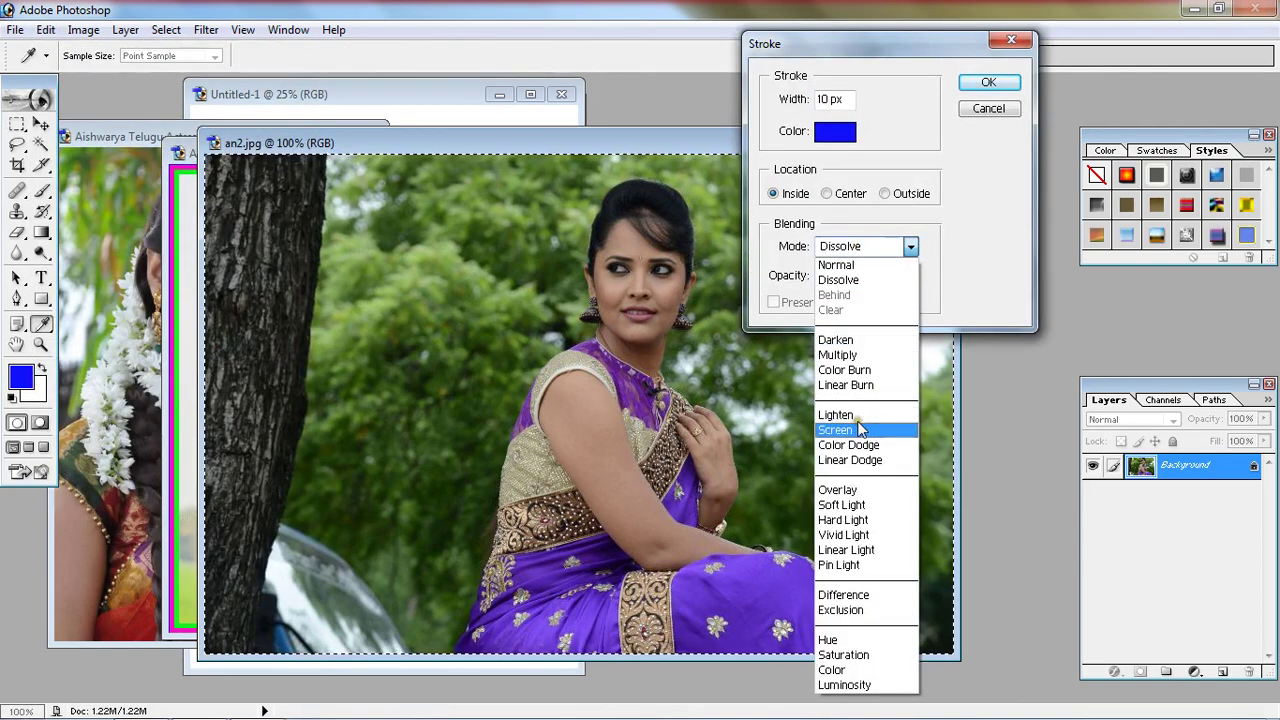
pyautogui.click(855, 490)
pyautogui.click(986, 84)
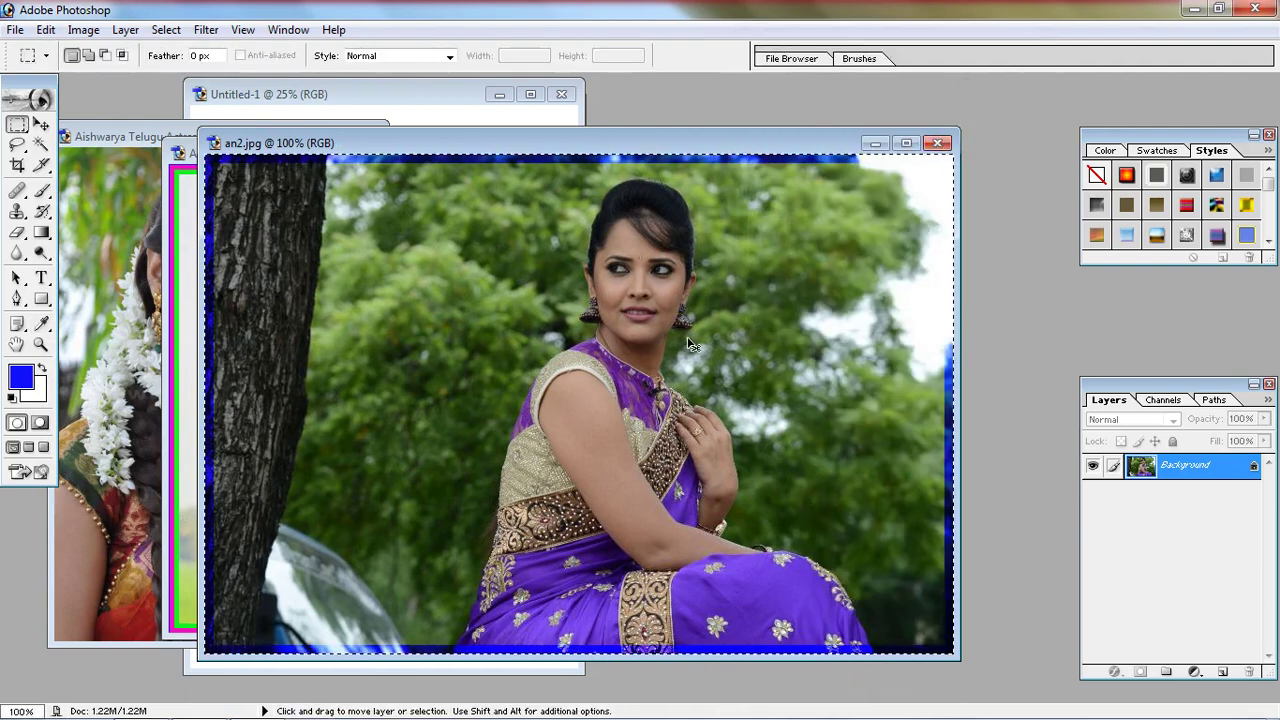
pyautogui.hotkey('ctrl', 'd')
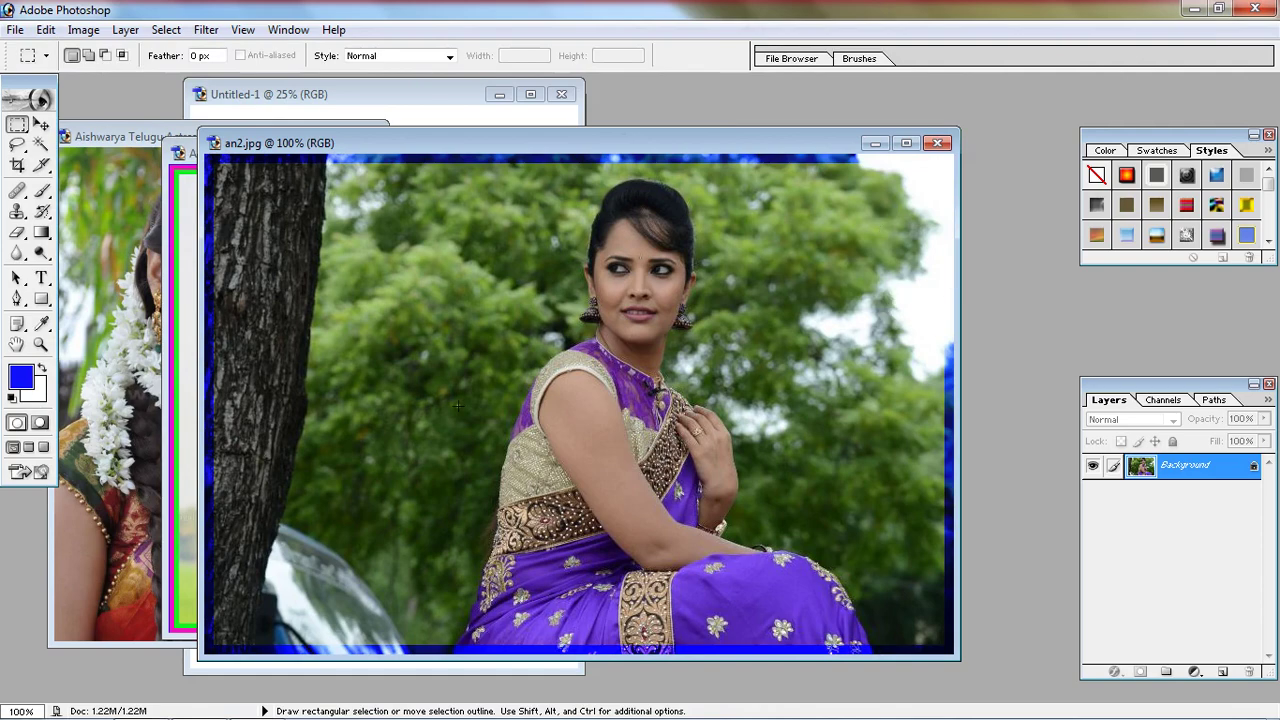
# - Select all and stroke an2.jpg with a 10 px inside blue border in Difference mode
pyautogui.hotkey('ctrl', 'a')
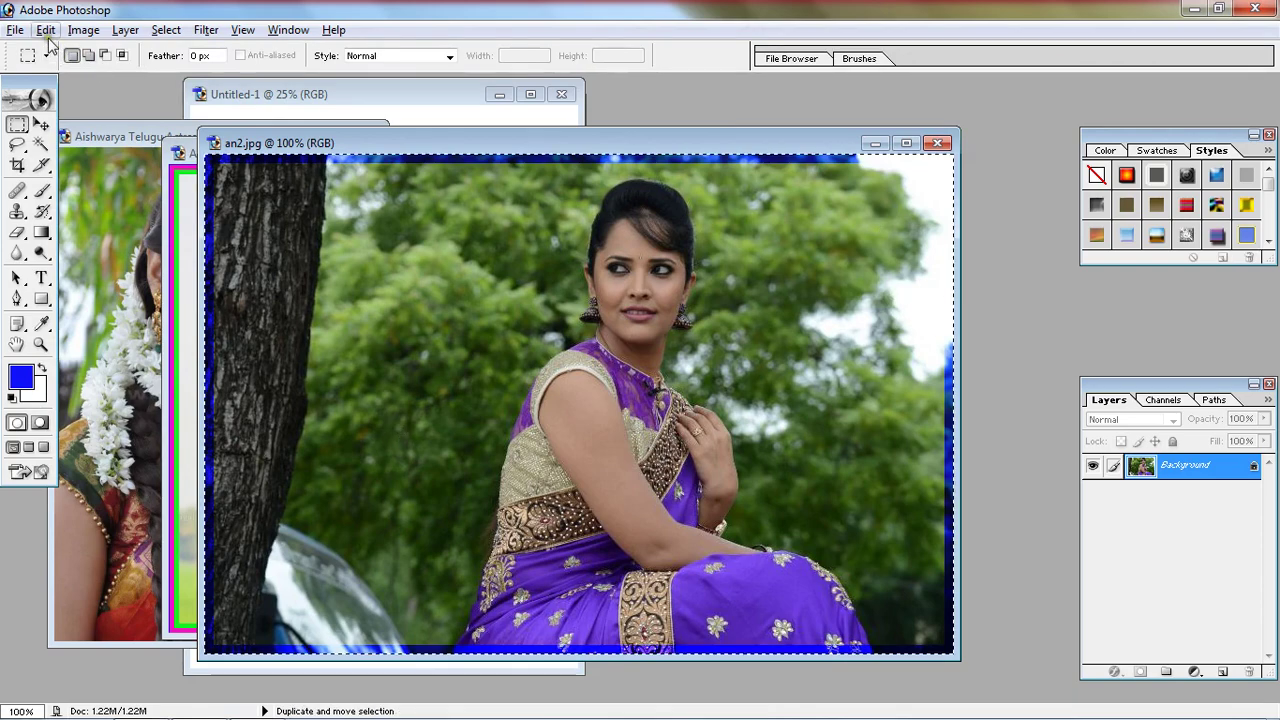
pyautogui.click(46, 29)
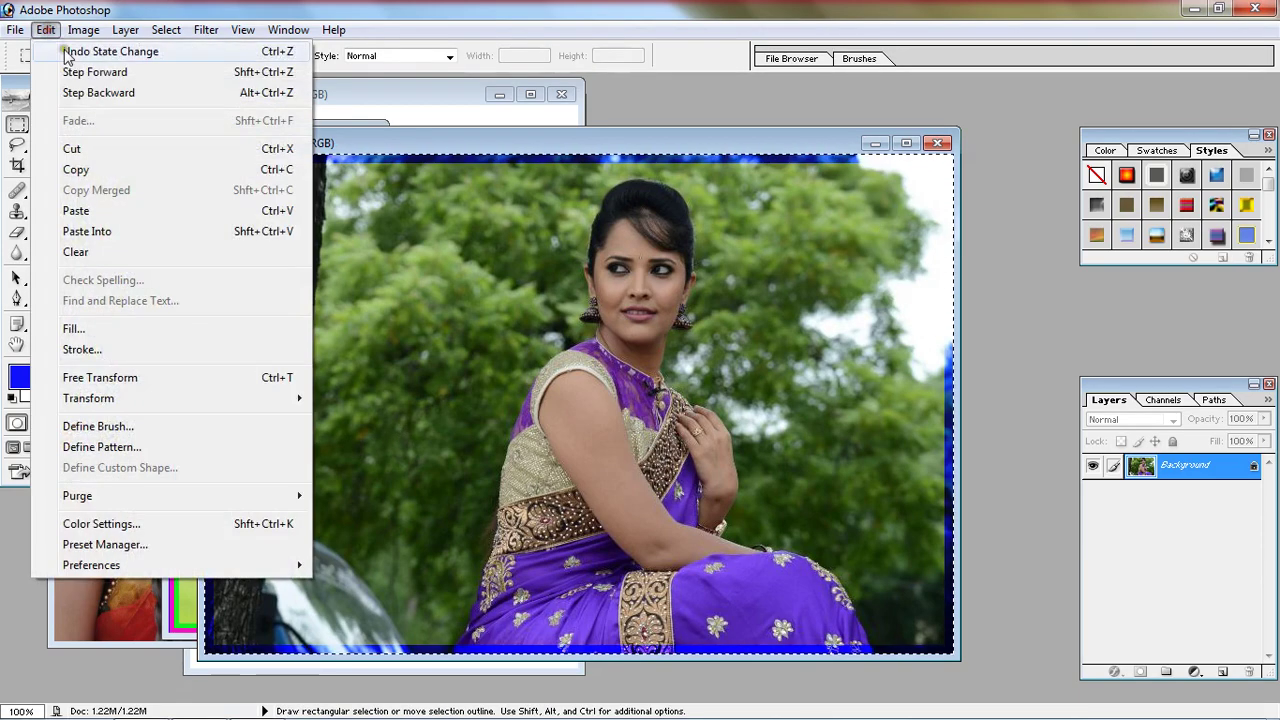
pyautogui.click(118, 350)
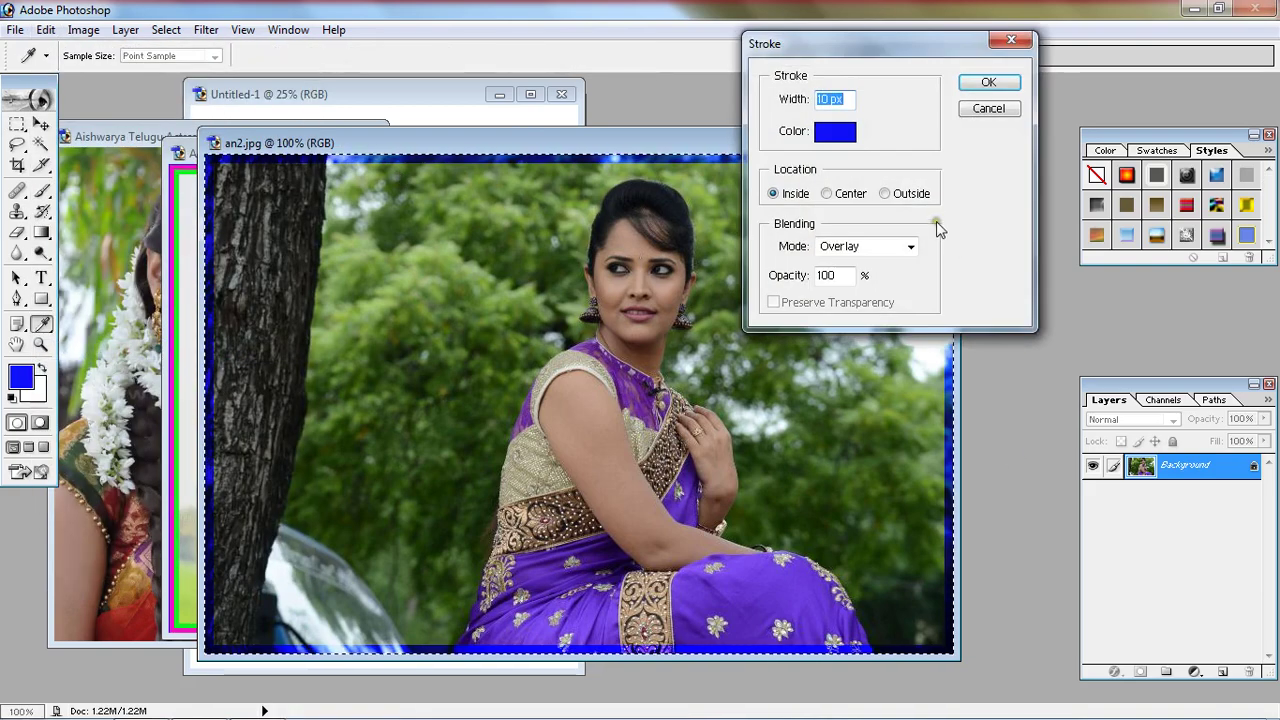
pyautogui.click(908, 246)
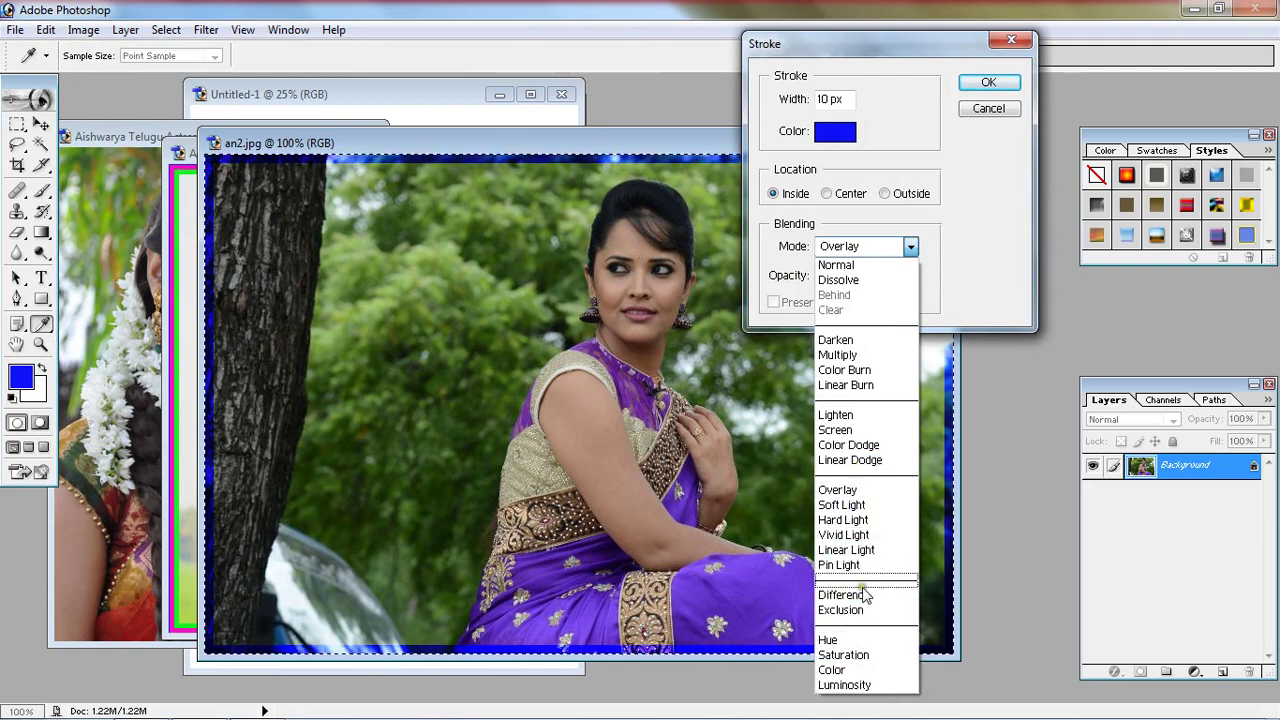
pyautogui.click(855, 595)
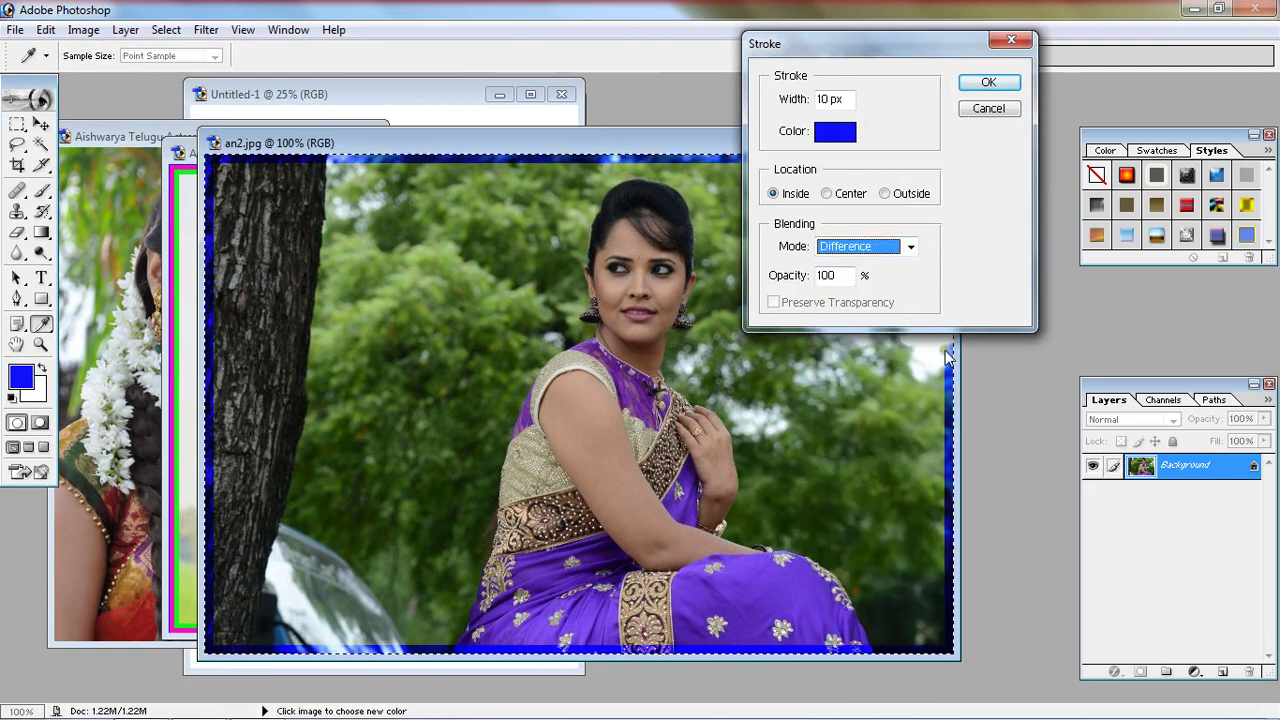
pyautogui.click(988, 82)
pyautogui.press('m')
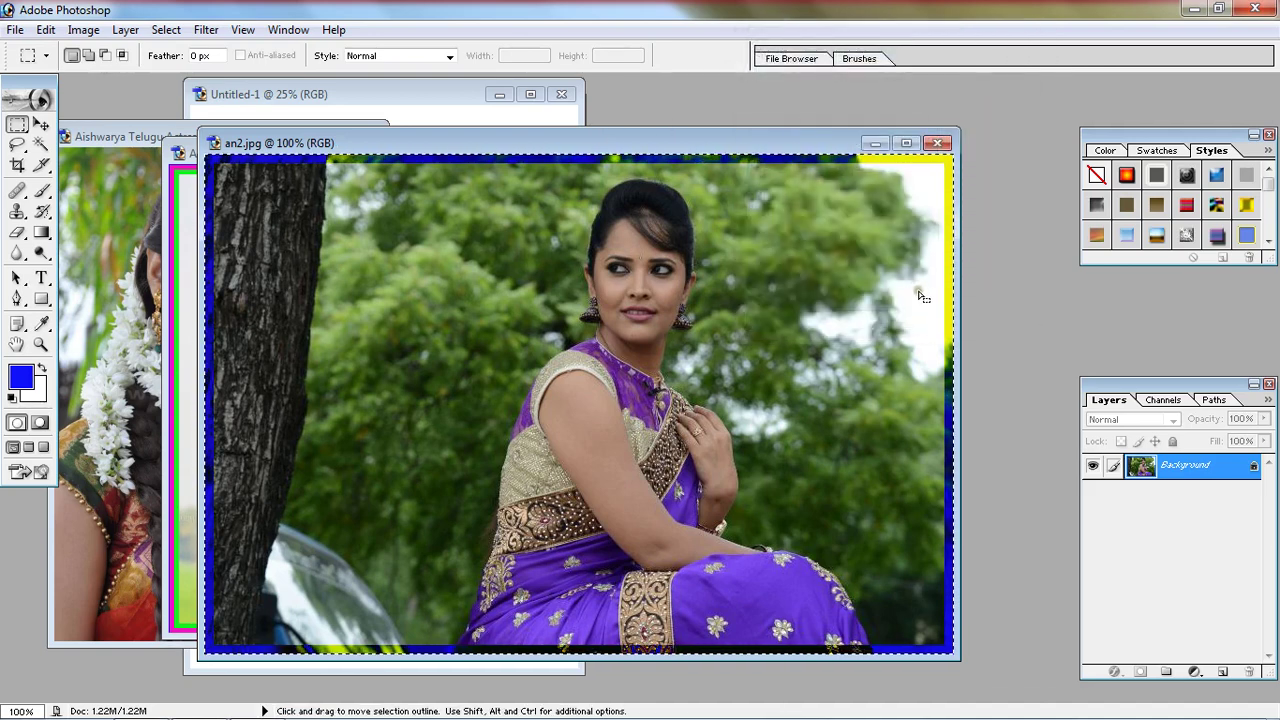
pyautogui.click(534, 294)
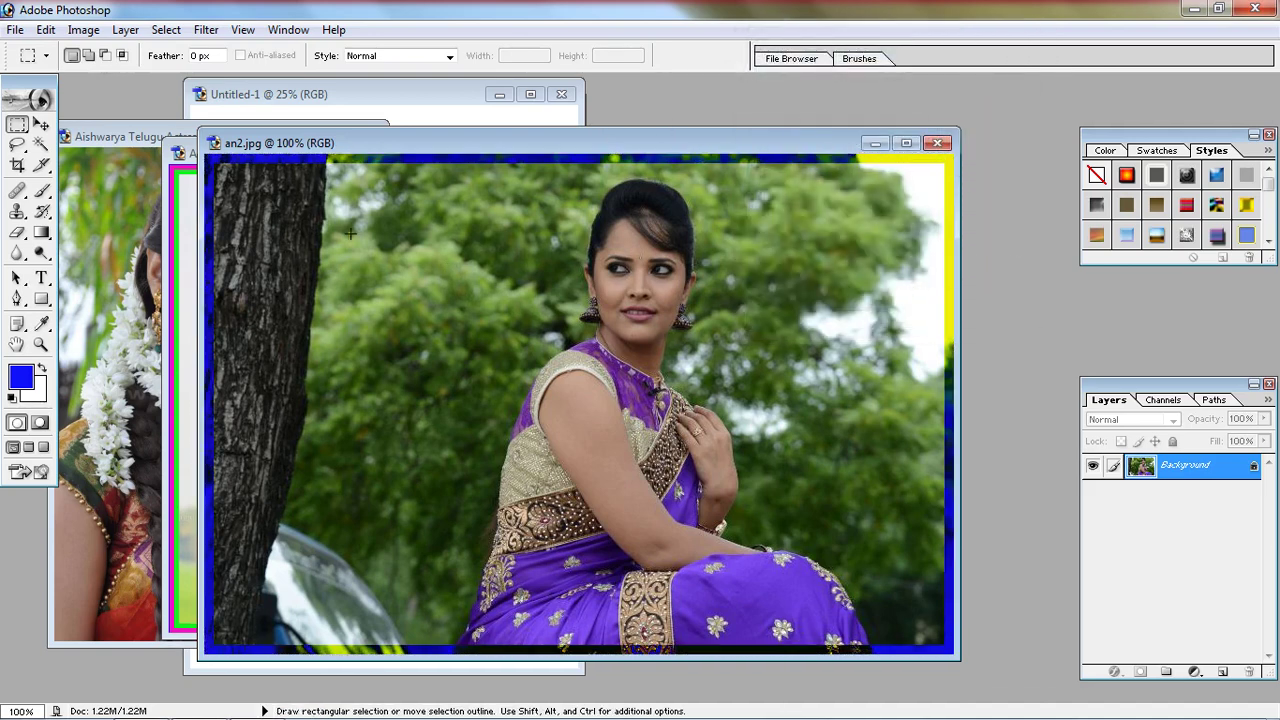
# - Reselect the whole image and add a second Difference stroke at 40% opacity
pyautogui.click(46, 30)
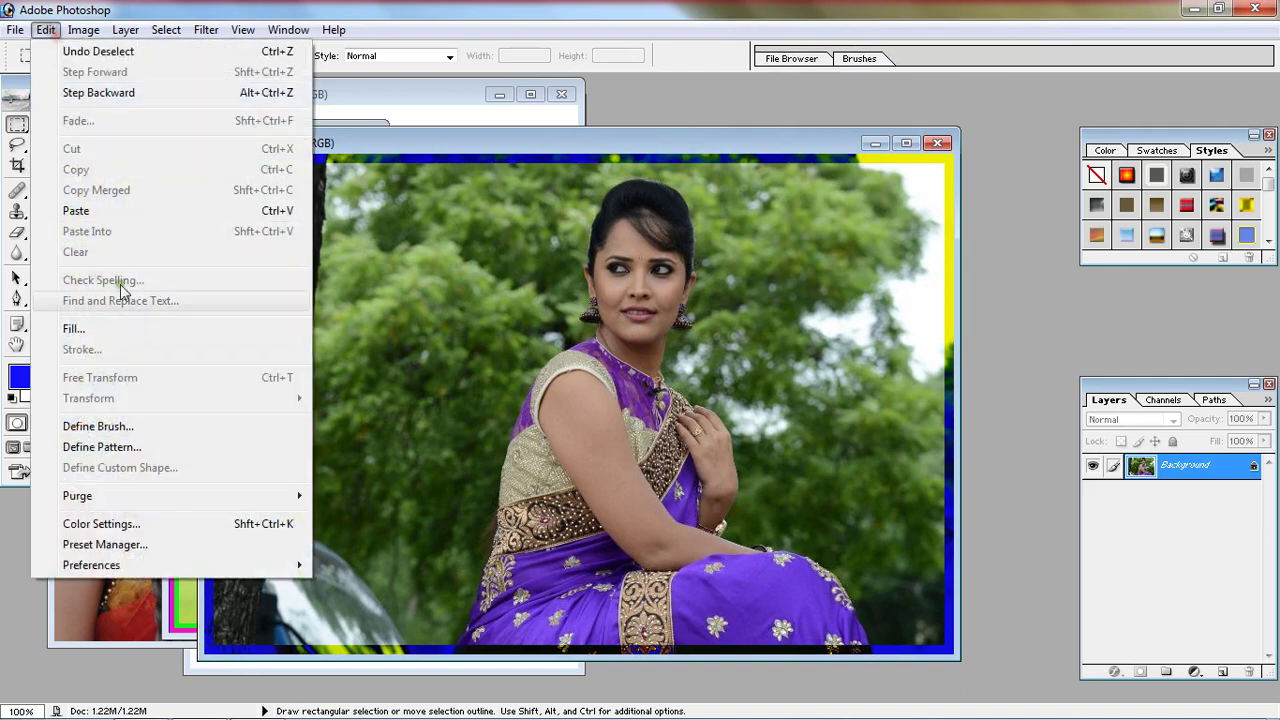
pyautogui.click(368, 146)
pyautogui.hotkey('ctrl', 'a')
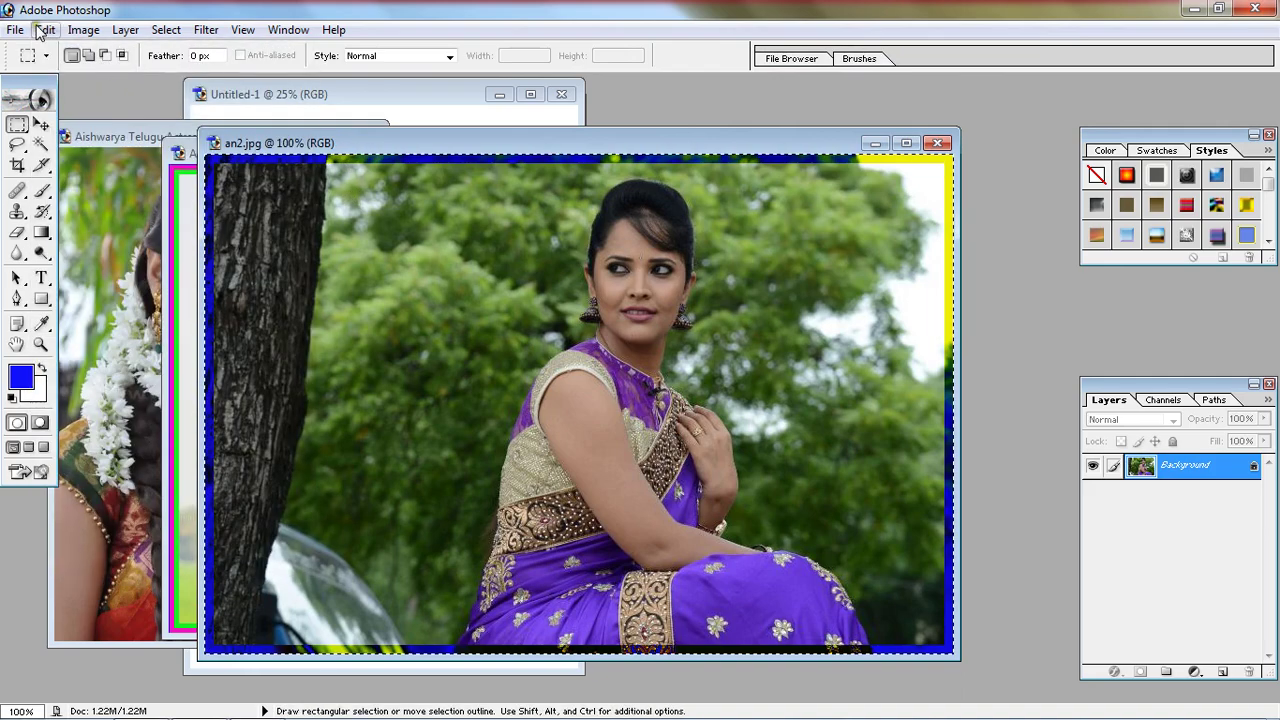
pyautogui.click(46, 30)
pyautogui.click(132, 354)
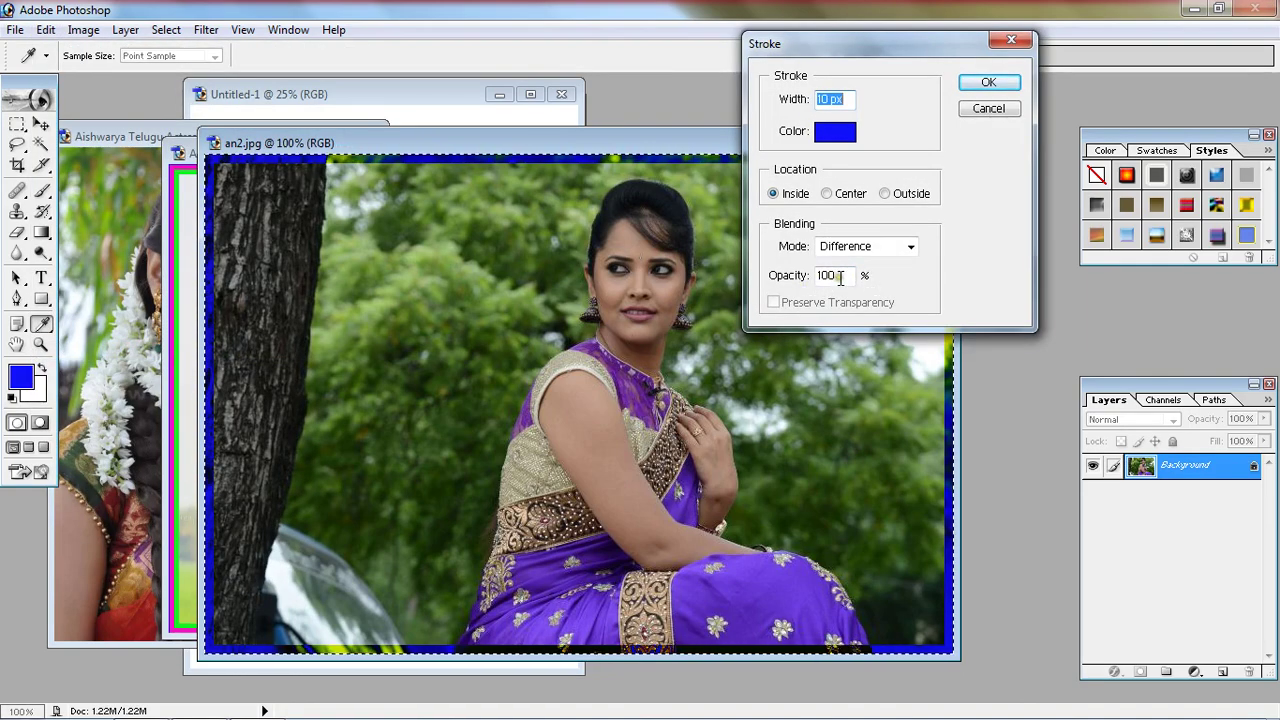
pyautogui.write('40')
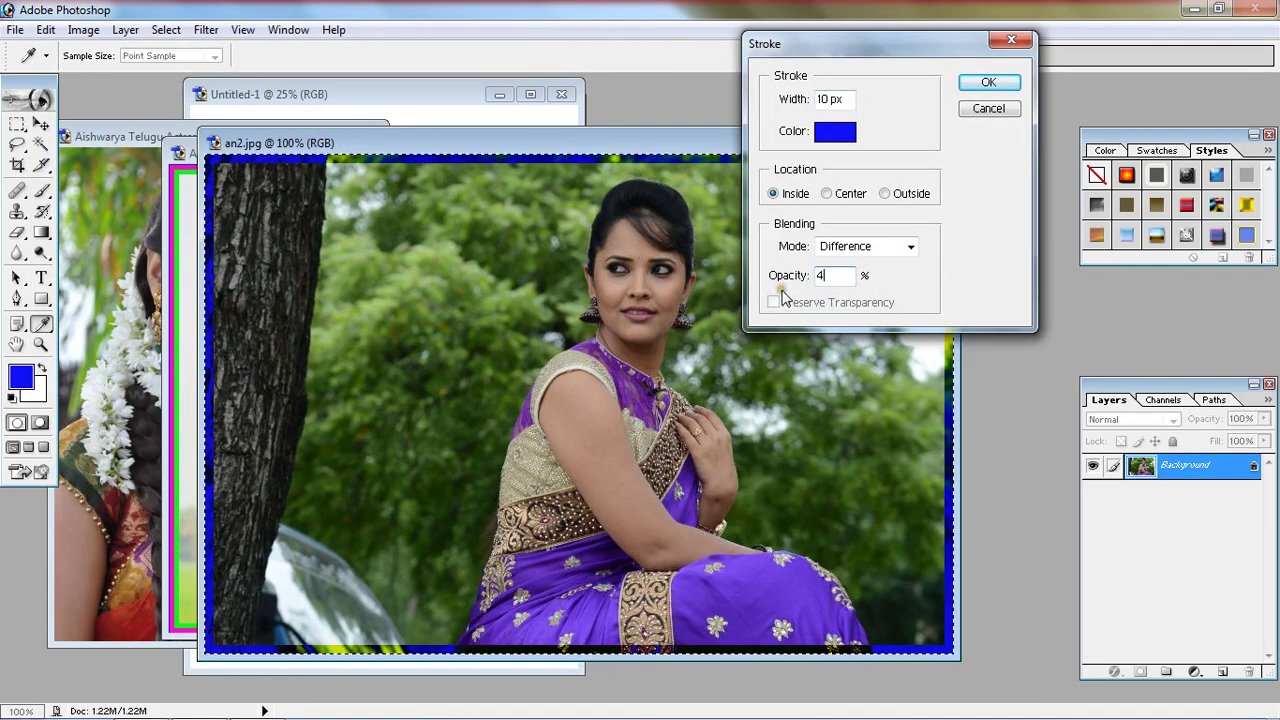
pyautogui.click(975, 82)
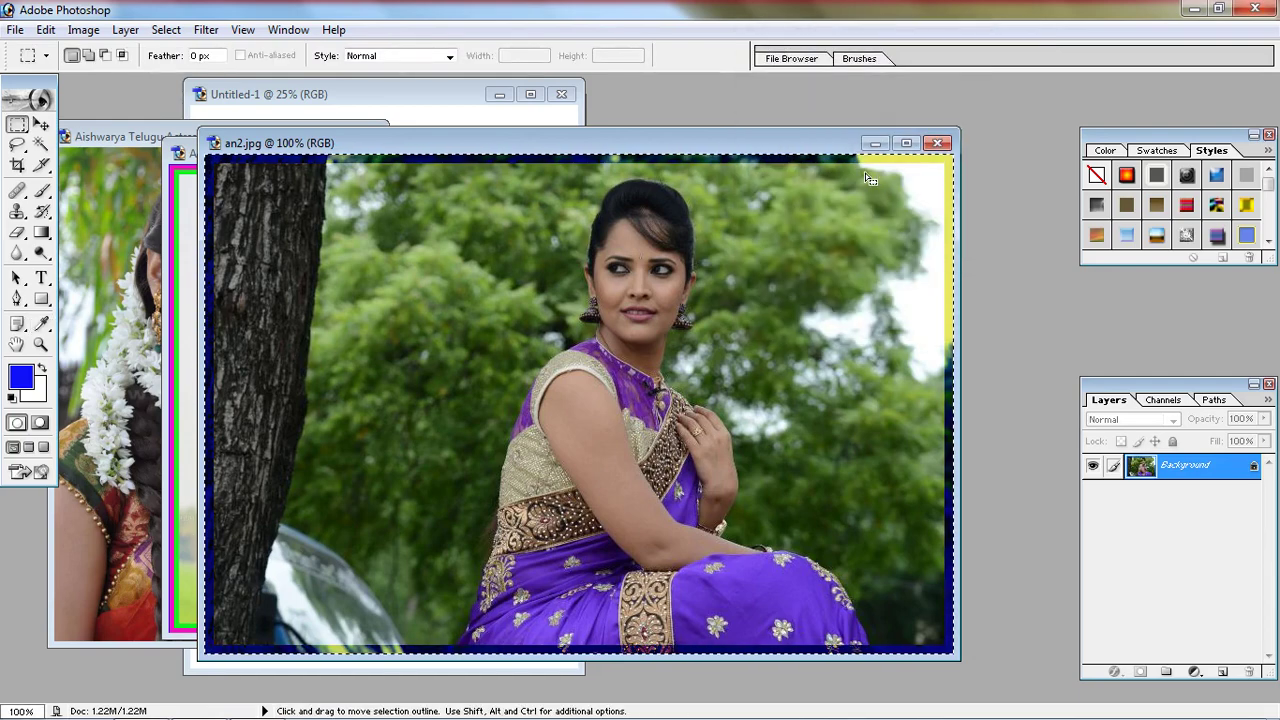
# - Bring the garland portrait forward and stroke it with a blue border in Normal mode
pyautogui.click(93, 143)
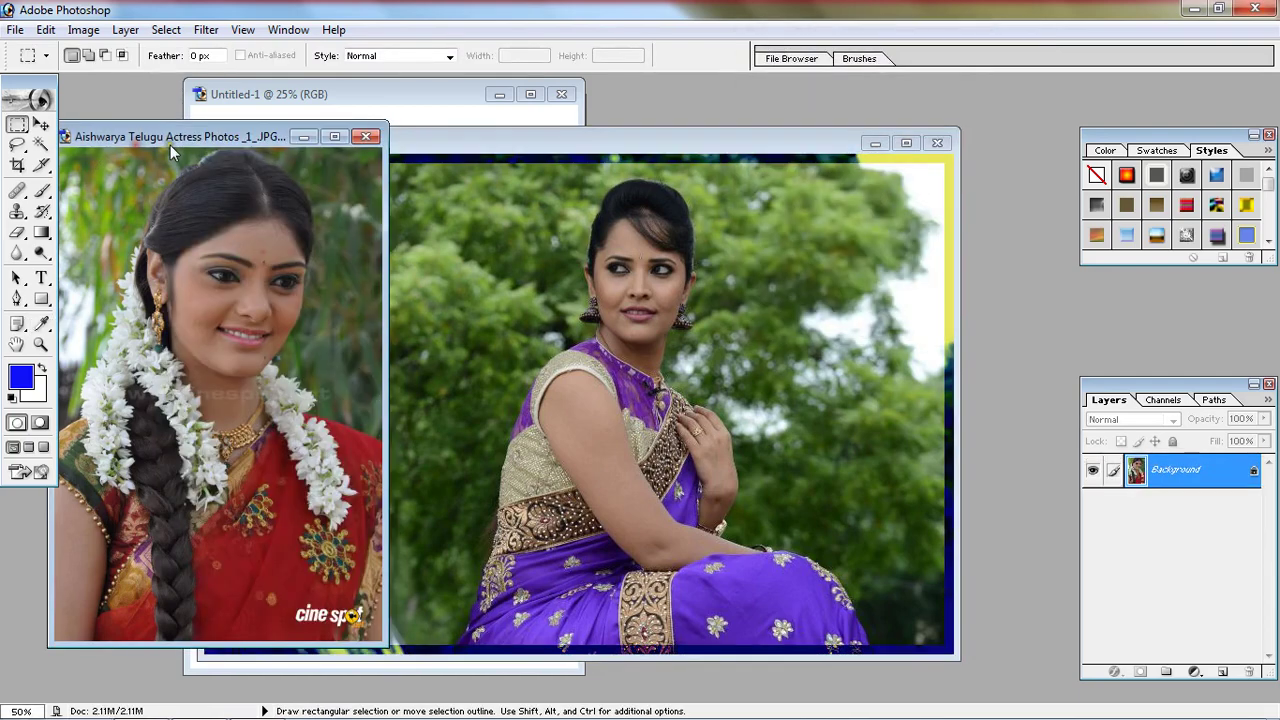
pyautogui.moveTo(170, 145); pyautogui.dragTo(459, 144)
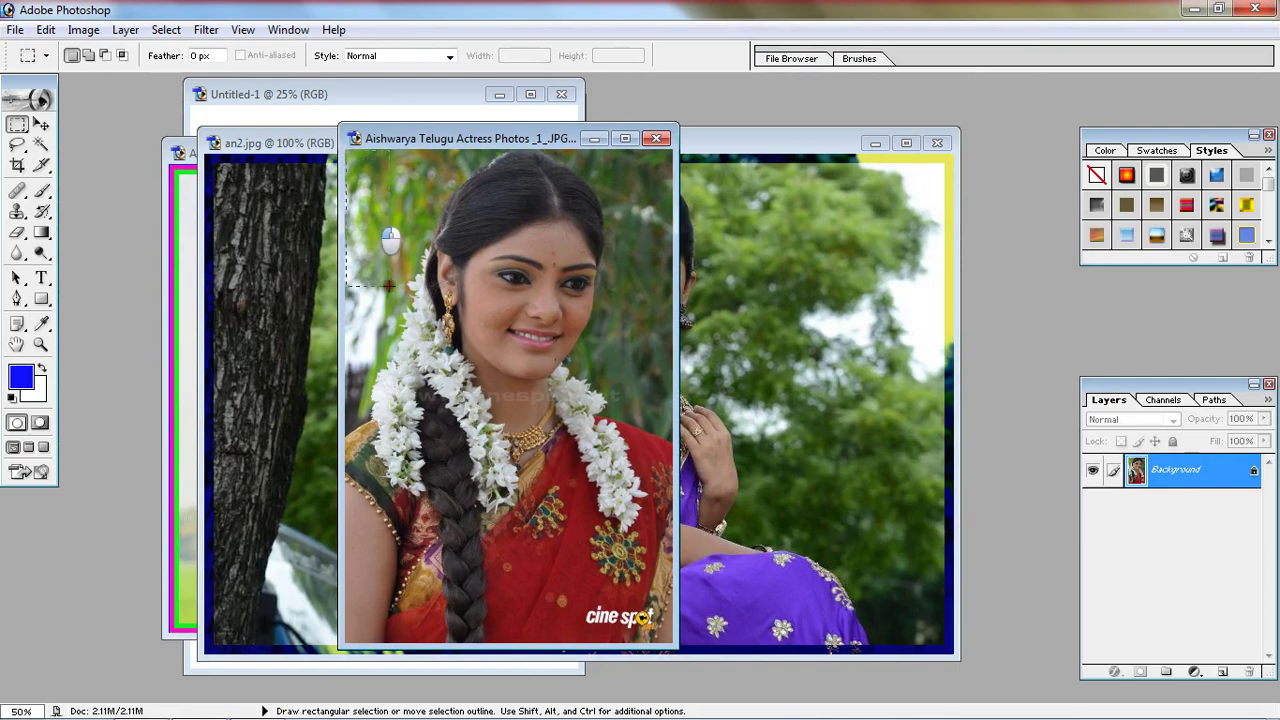
pyautogui.click(45, 29)
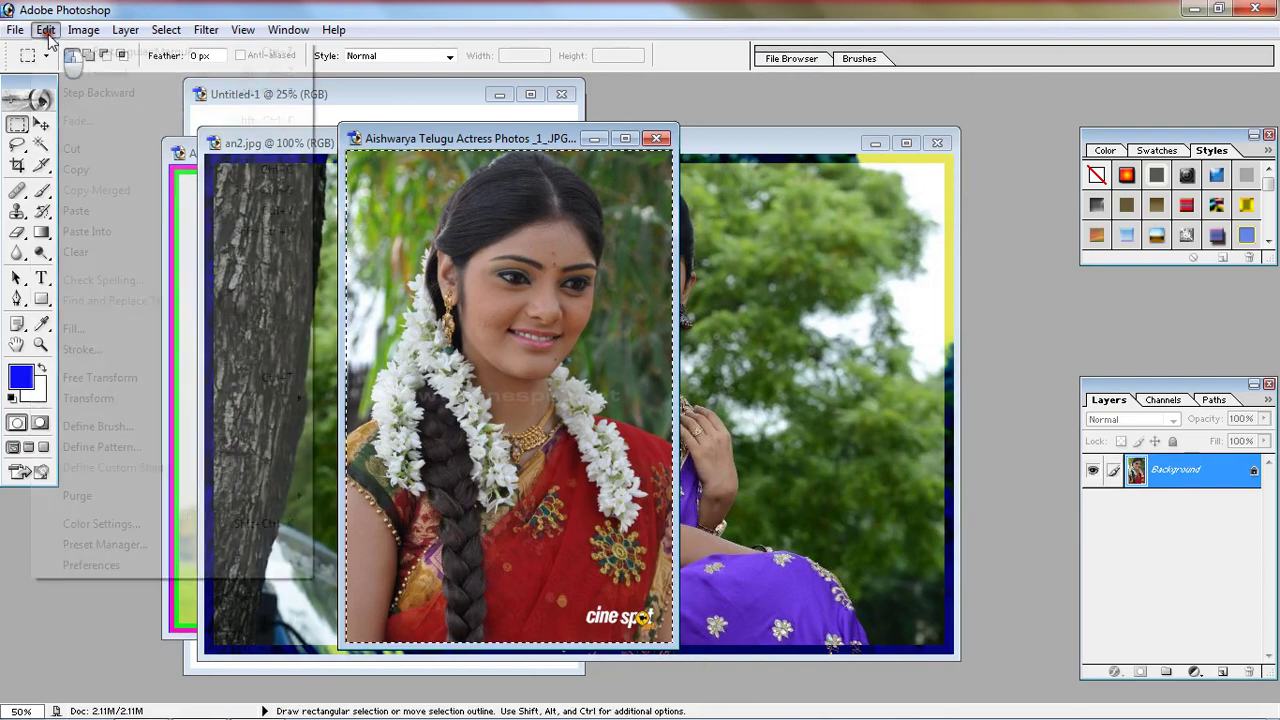
pyautogui.click(112, 350)
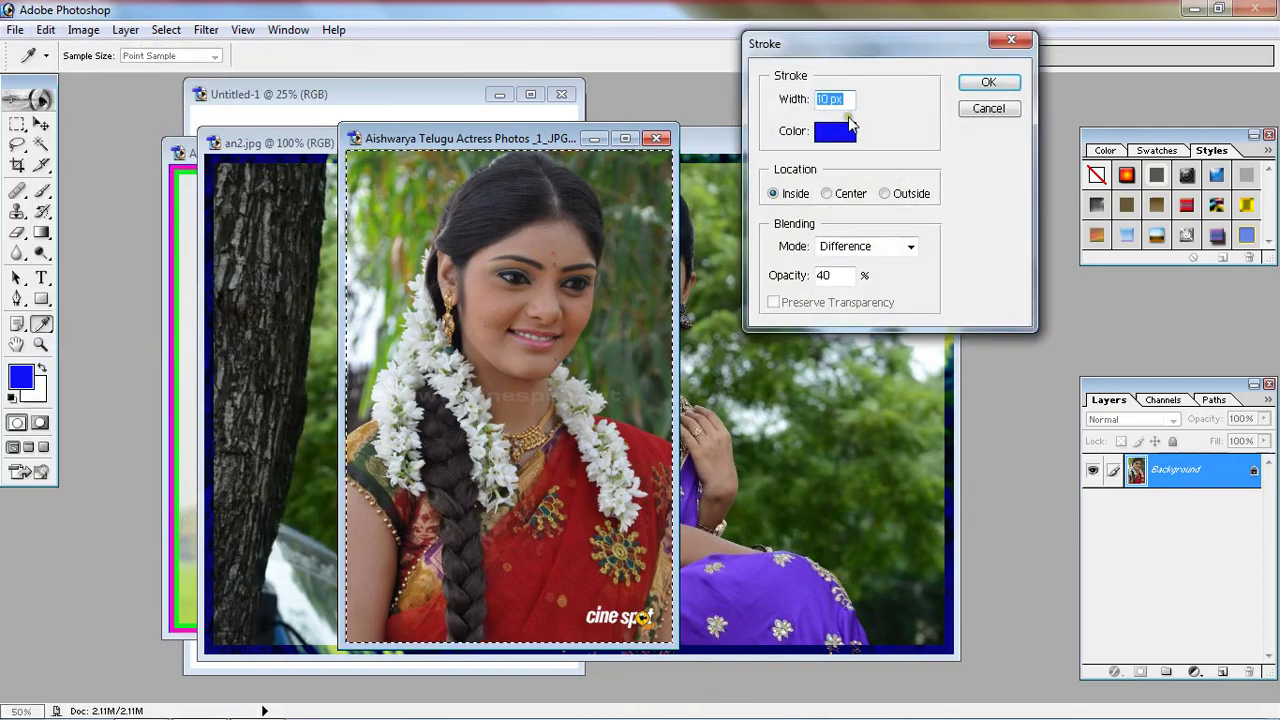
pyautogui.click(855, 248)
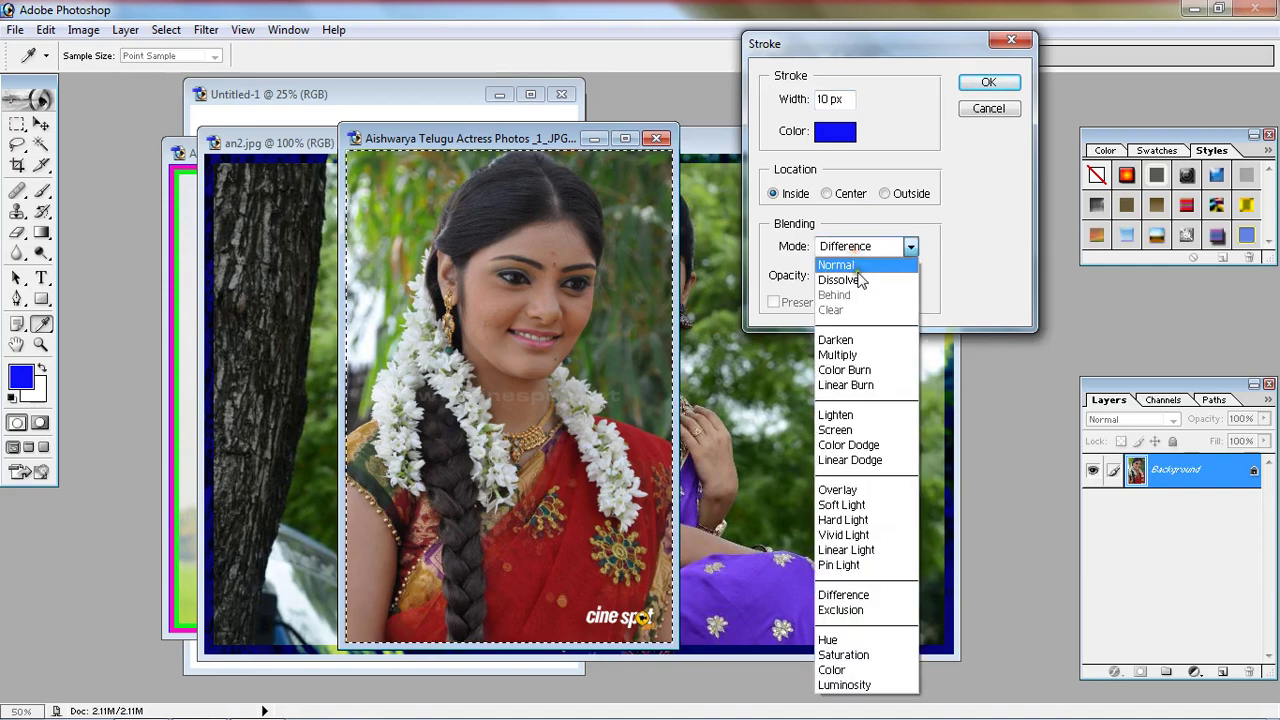
pyautogui.click(858, 265)
pyautogui.click(772, 279)
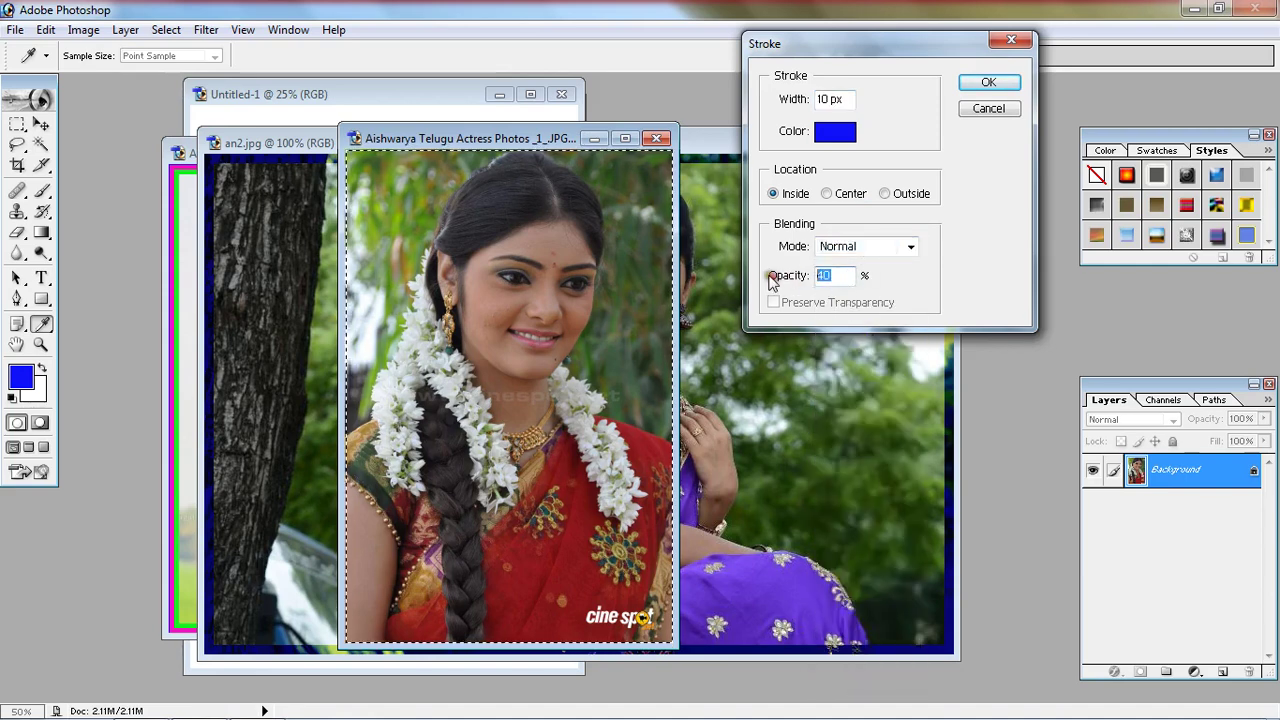
pyautogui.write('00')
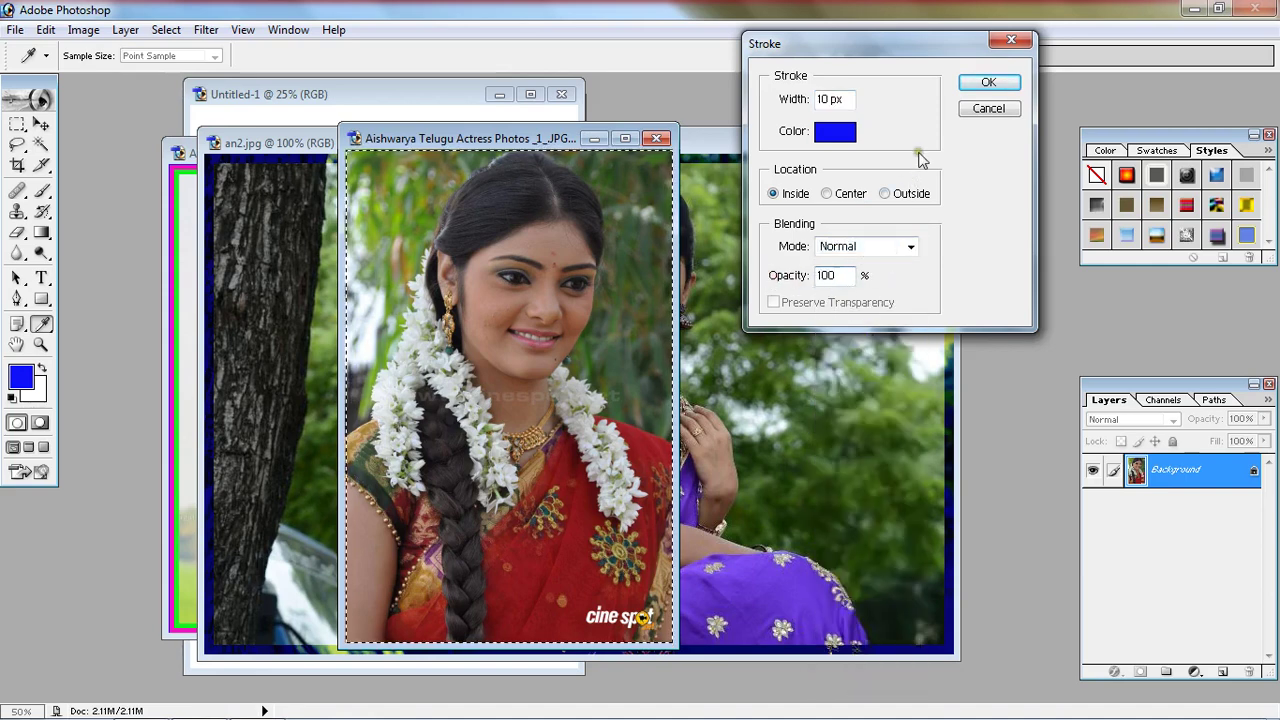
pyautogui.click(988, 82)
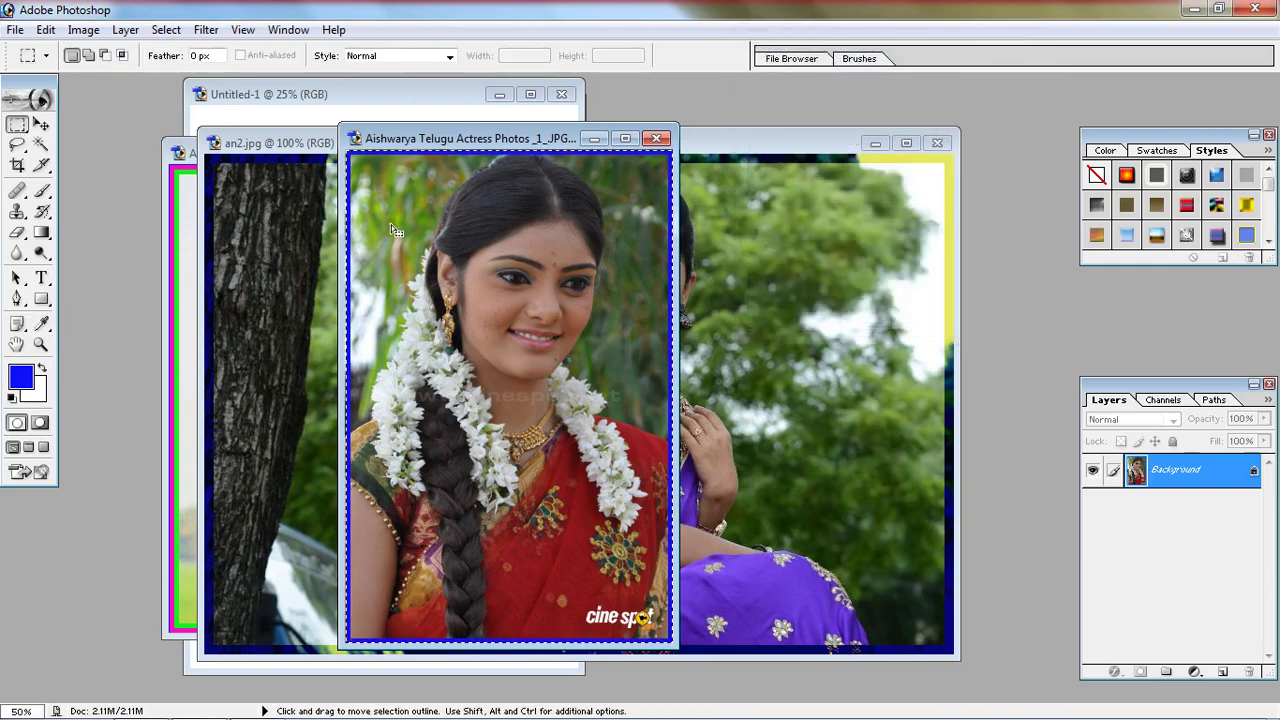
# - Undo and restroke the portrait's blue border at 40% opacity
pyautogui.hotkey('ctrl', 'z')
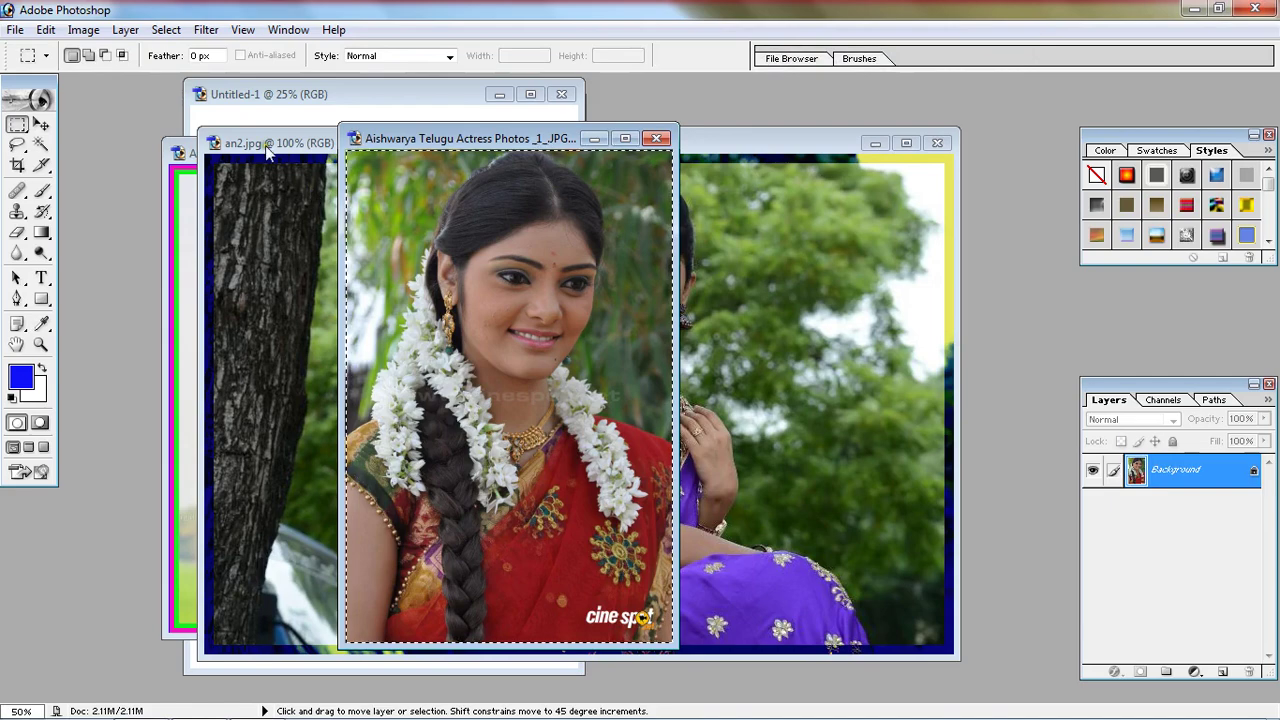
pyautogui.click(45, 29)
pyautogui.click(80, 350)
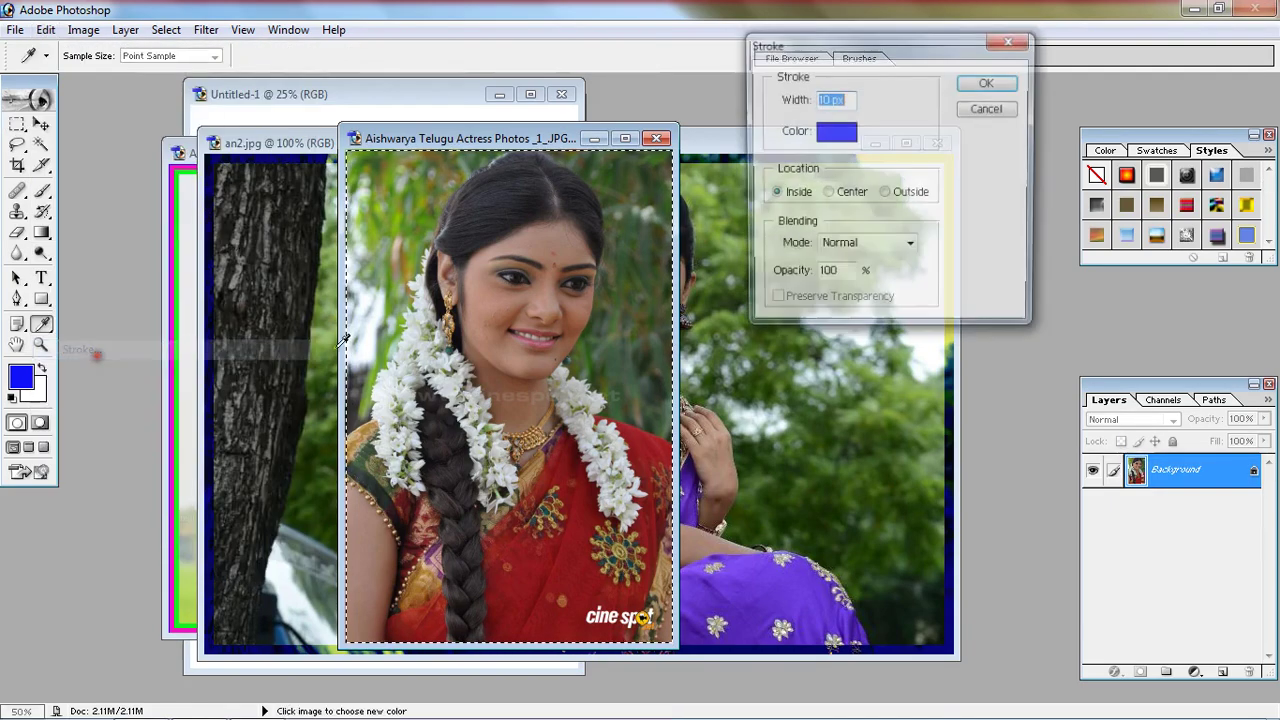
pyautogui.click(838, 275)
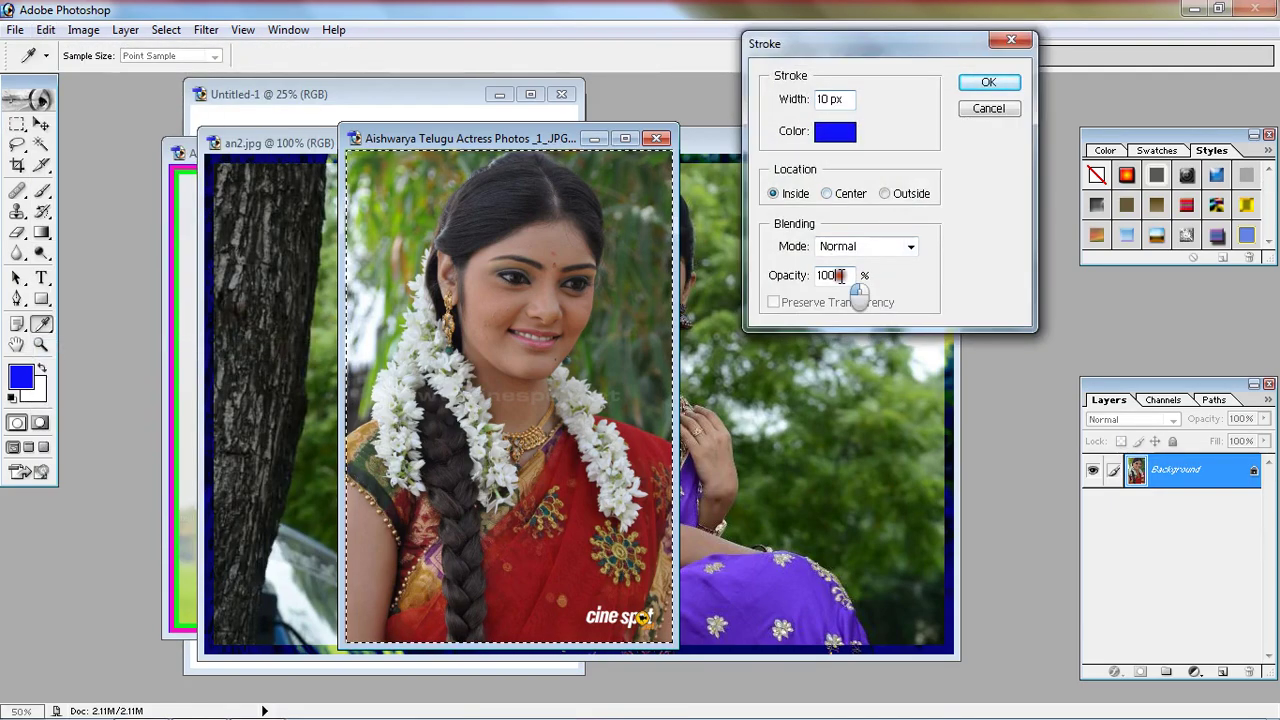
pyautogui.press('BackSpace')
pyautogui.press('BackSpace')
pyautogui.press('BackSpace')
pyautogui.write('40')
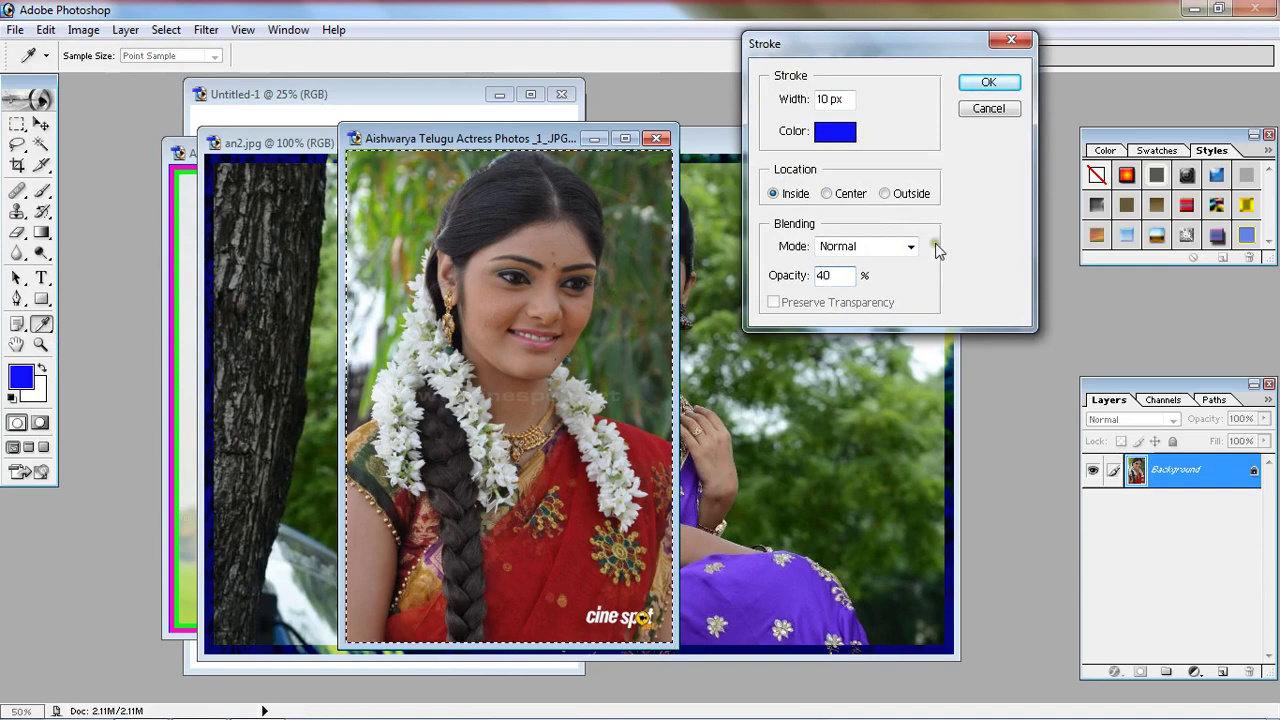
pyautogui.click(988, 82)
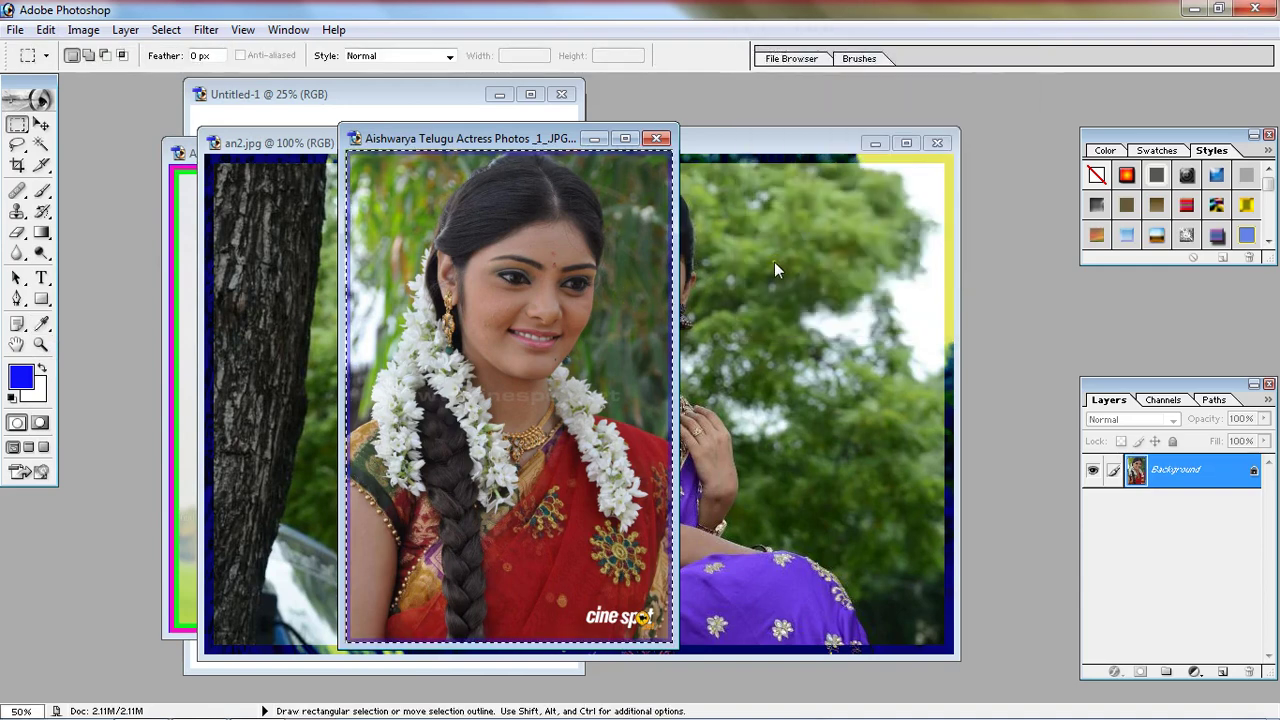
# - Deselect, zoom and resize the portrait window, then bring an2.jpg back to the front
pyautogui.click(358, 188)
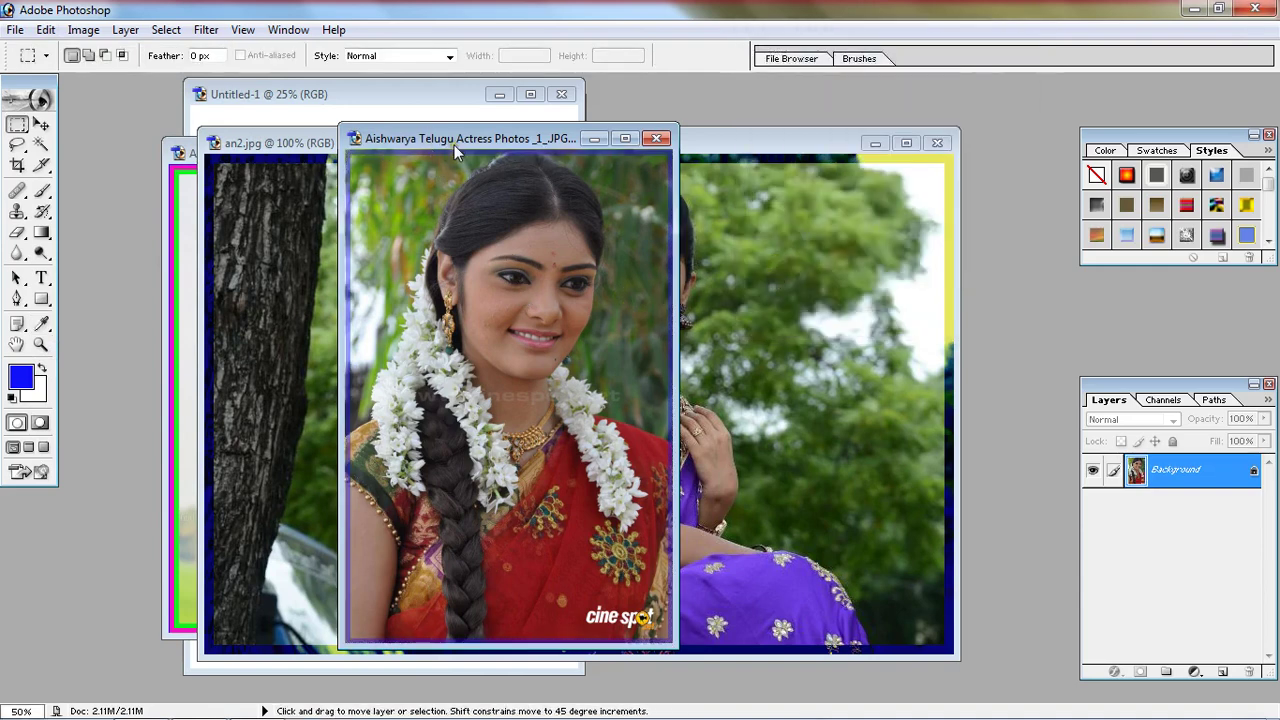
pyautogui.hotkey('ctrl', '+')
pyautogui.click(641, 138)
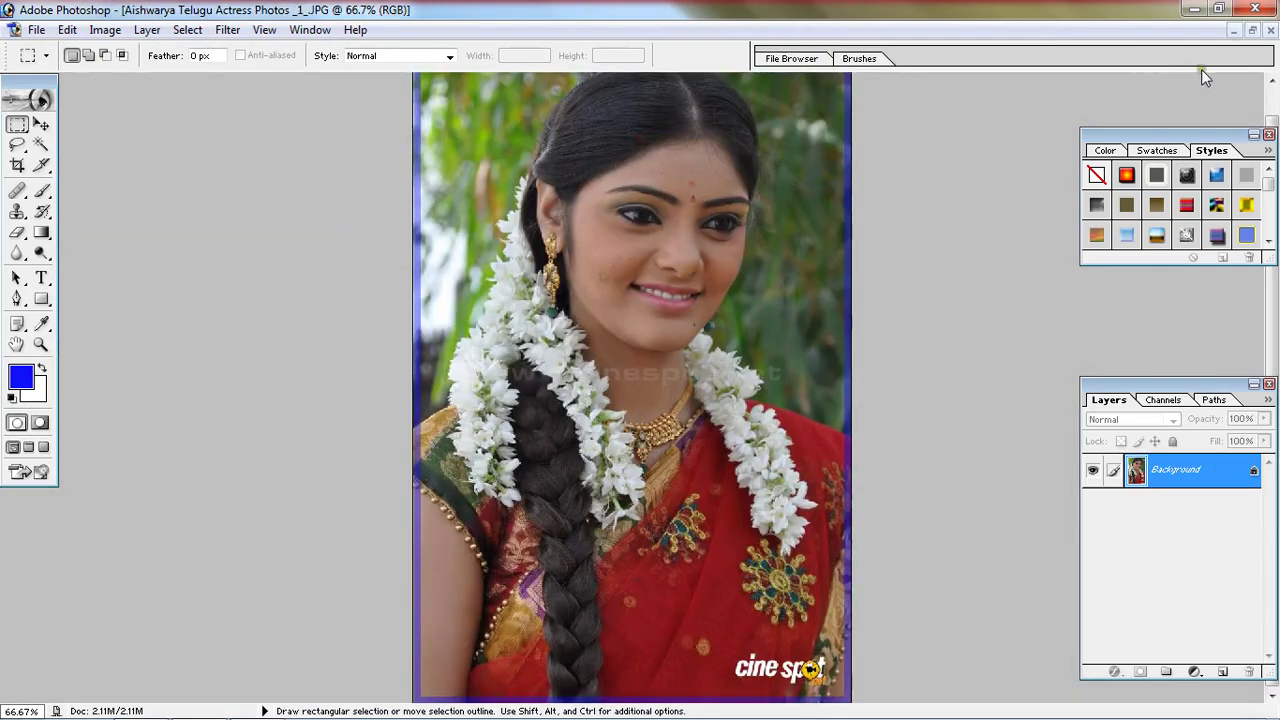
pyautogui.click(1251, 31)
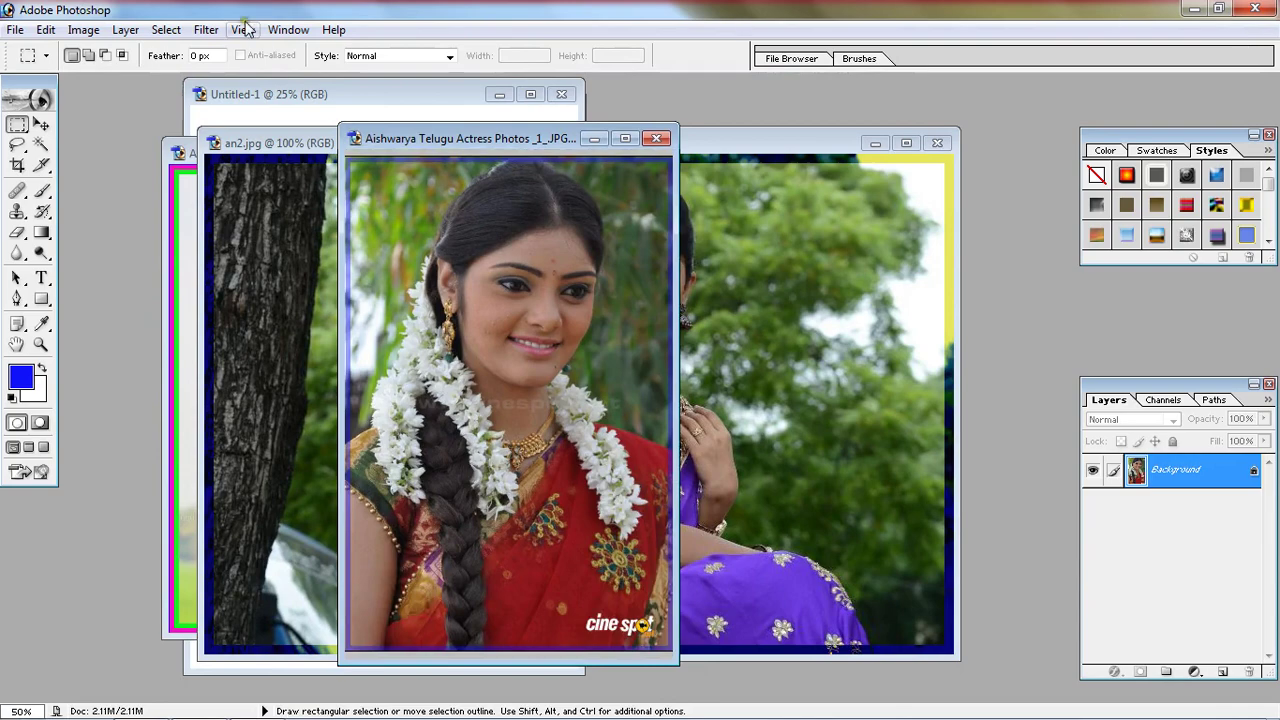
pyautogui.click(46, 30)
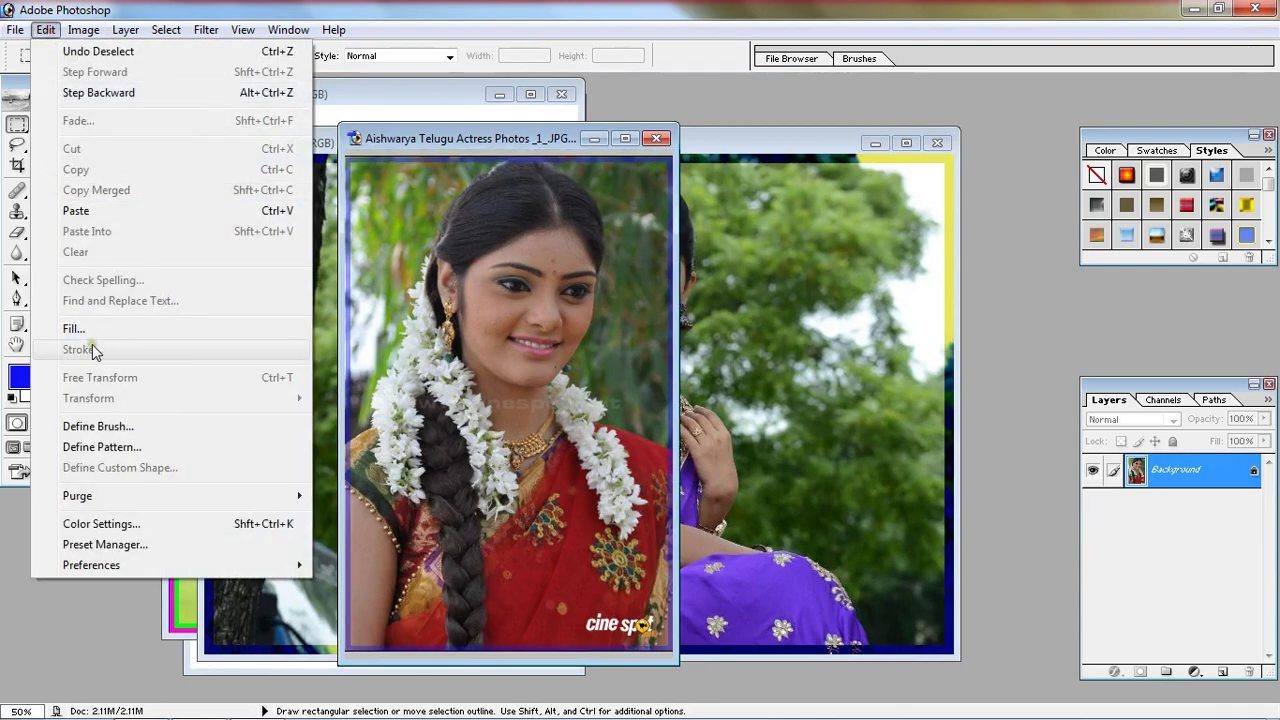
pyautogui.click(711, 150)
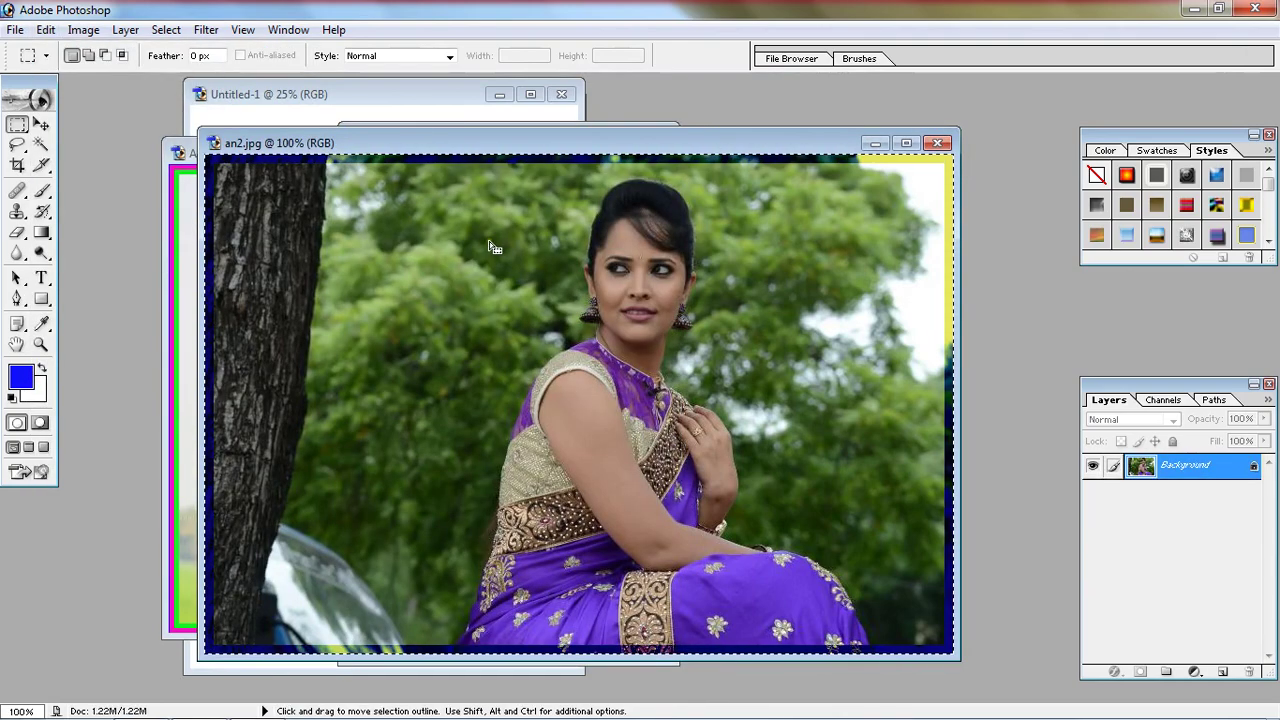
# - Make an elliptical selection and stroke it with a magenta ring
pyautogui.click(400, 250)
pyautogui.click(16, 124)
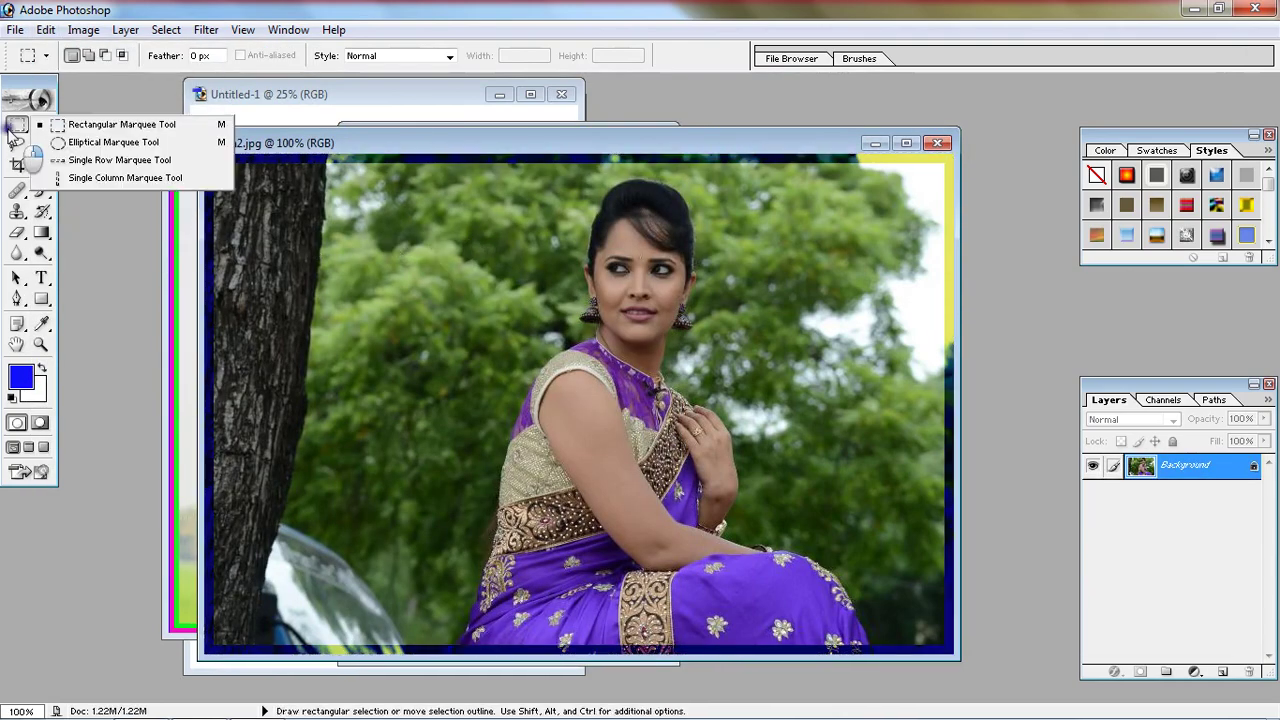
pyautogui.click(110, 142)
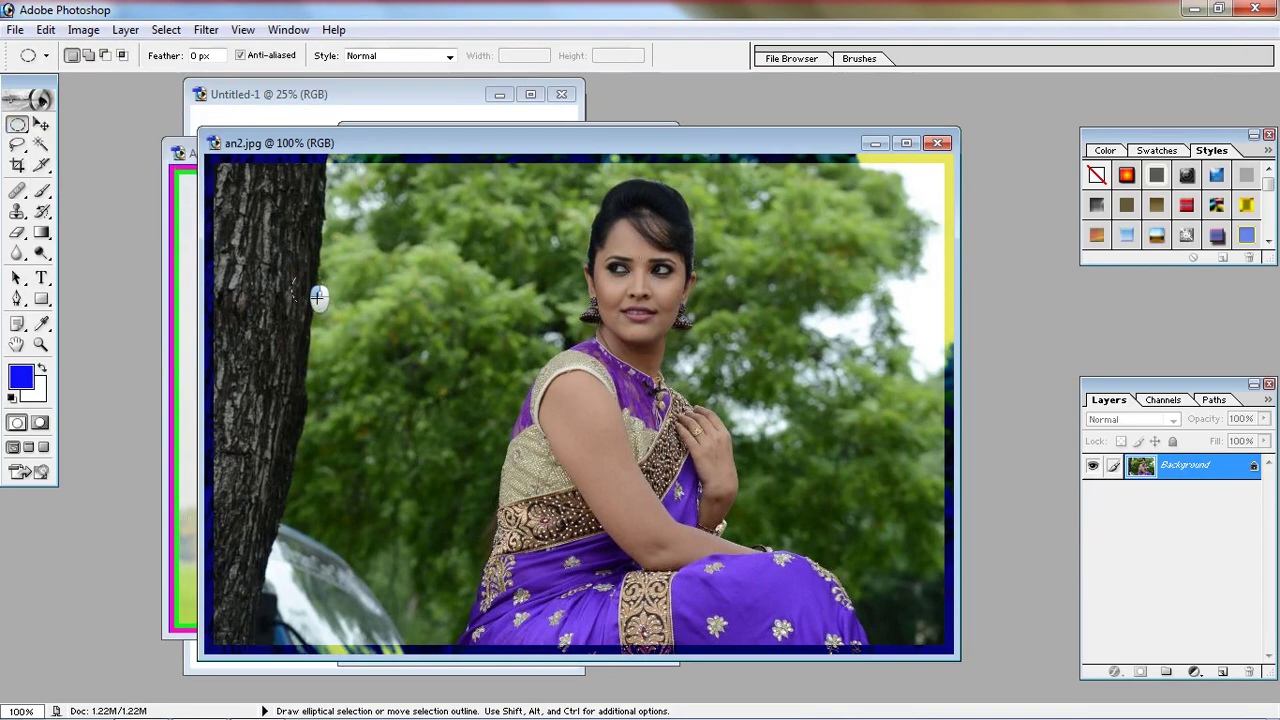
pyautogui.moveTo(502, 467); pyautogui.dragTo(503, 470)
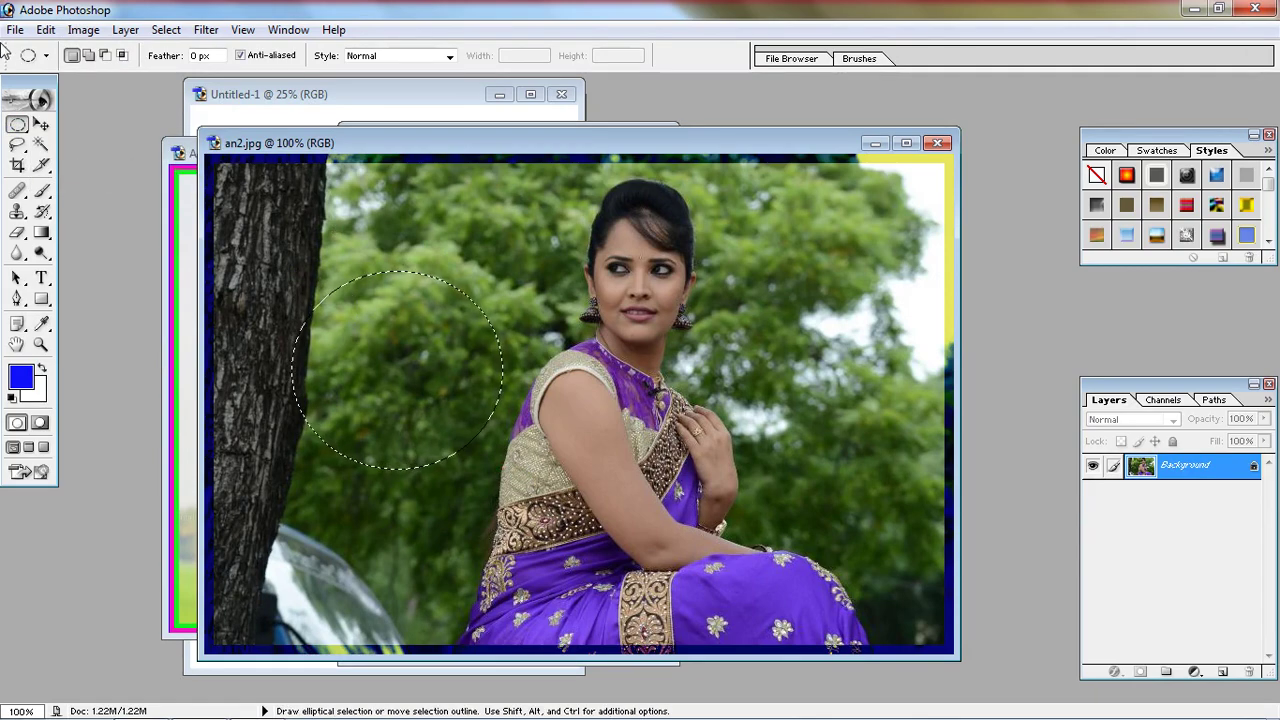
pyautogui.click(46, 29)
pyautogui.click(82, 349)
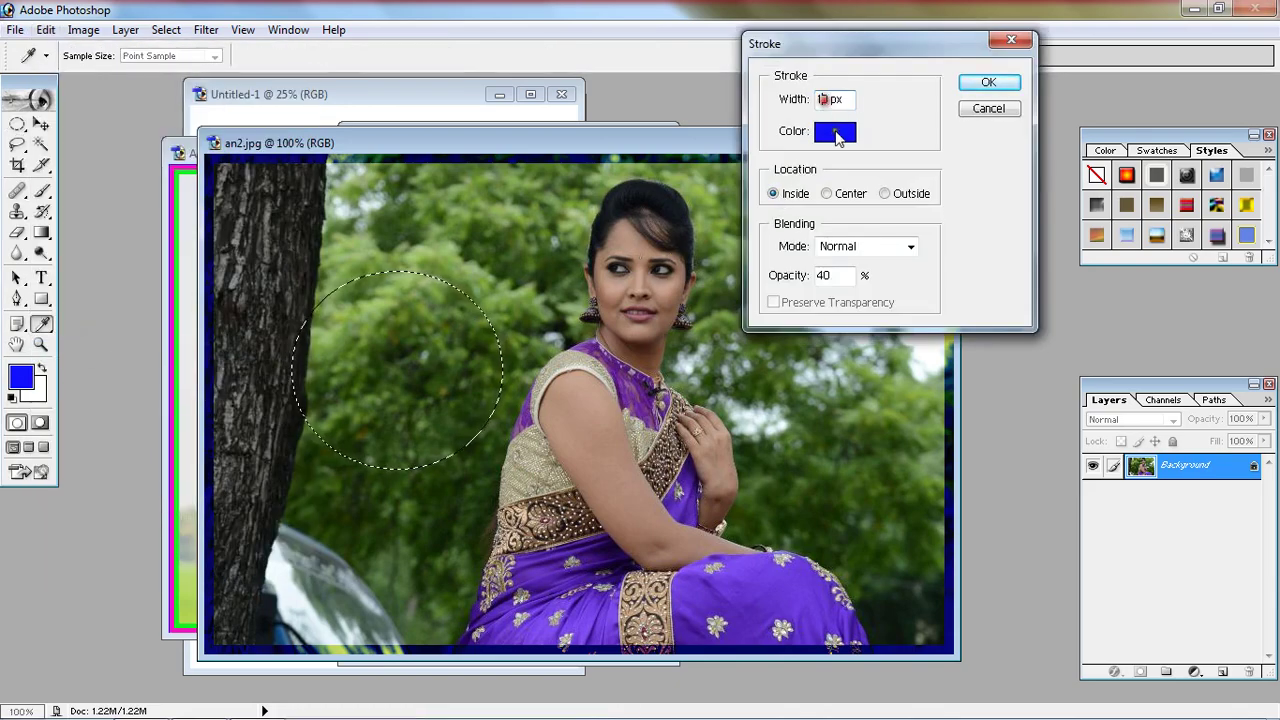
pyautogui.click(836, 133)
pyautogui.click(680, 290)
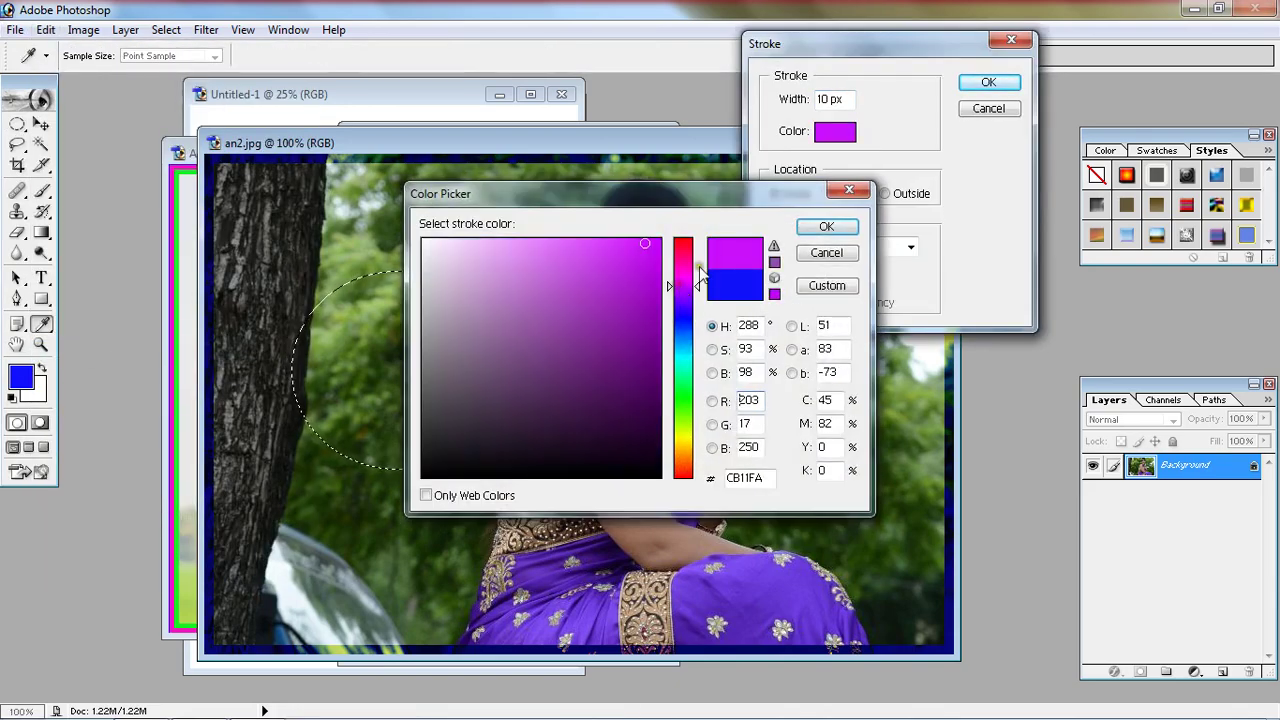
pyautogui.click(826, 226)
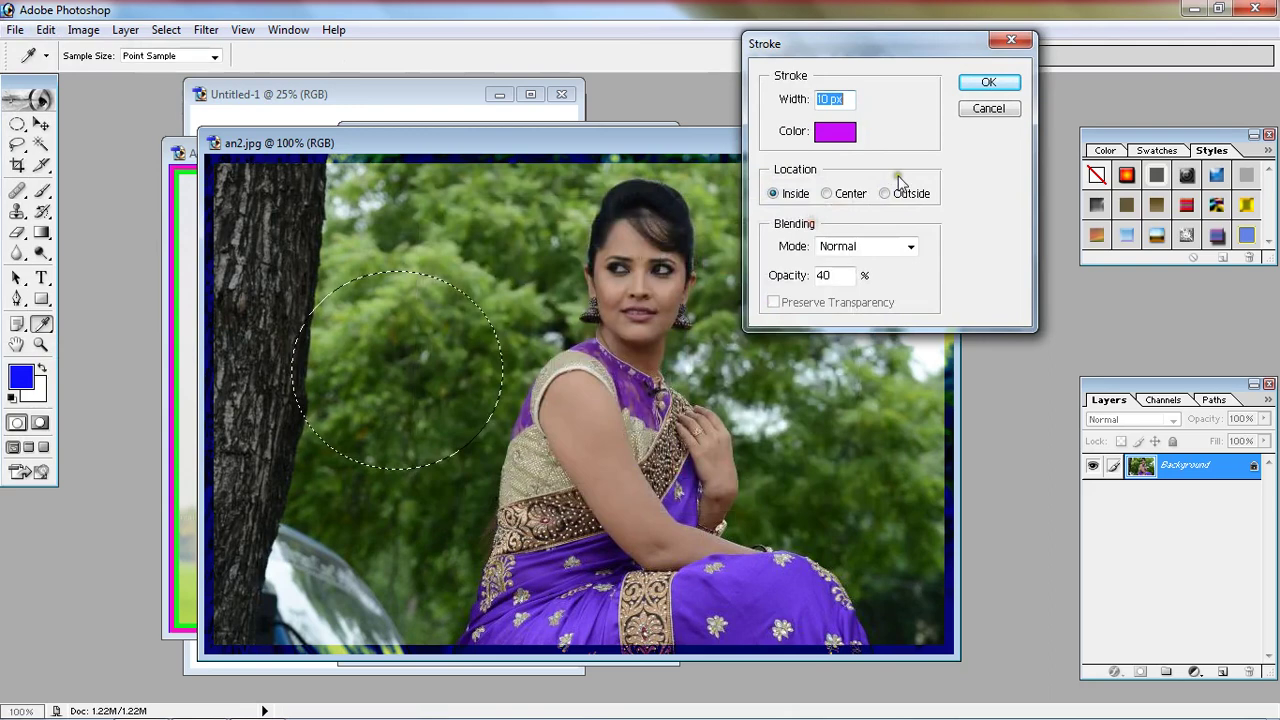
pyautogui.click(990, 84)
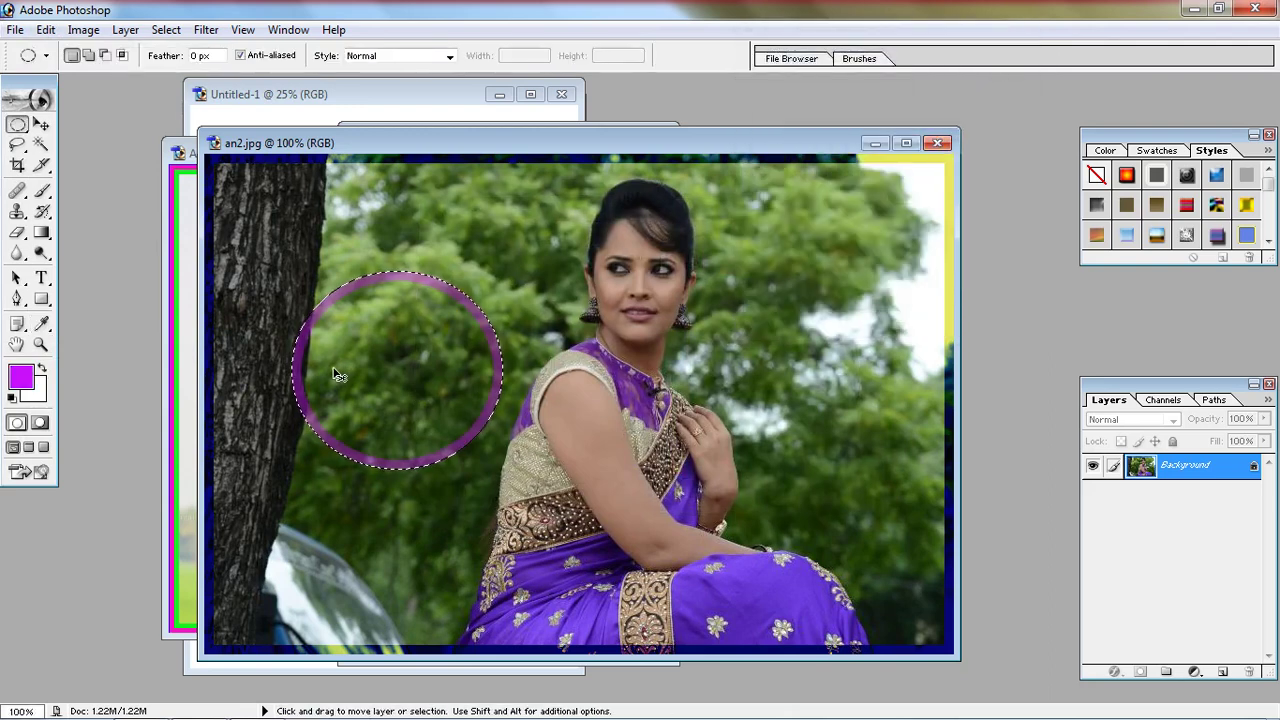
pyautogui.click(279, 392)
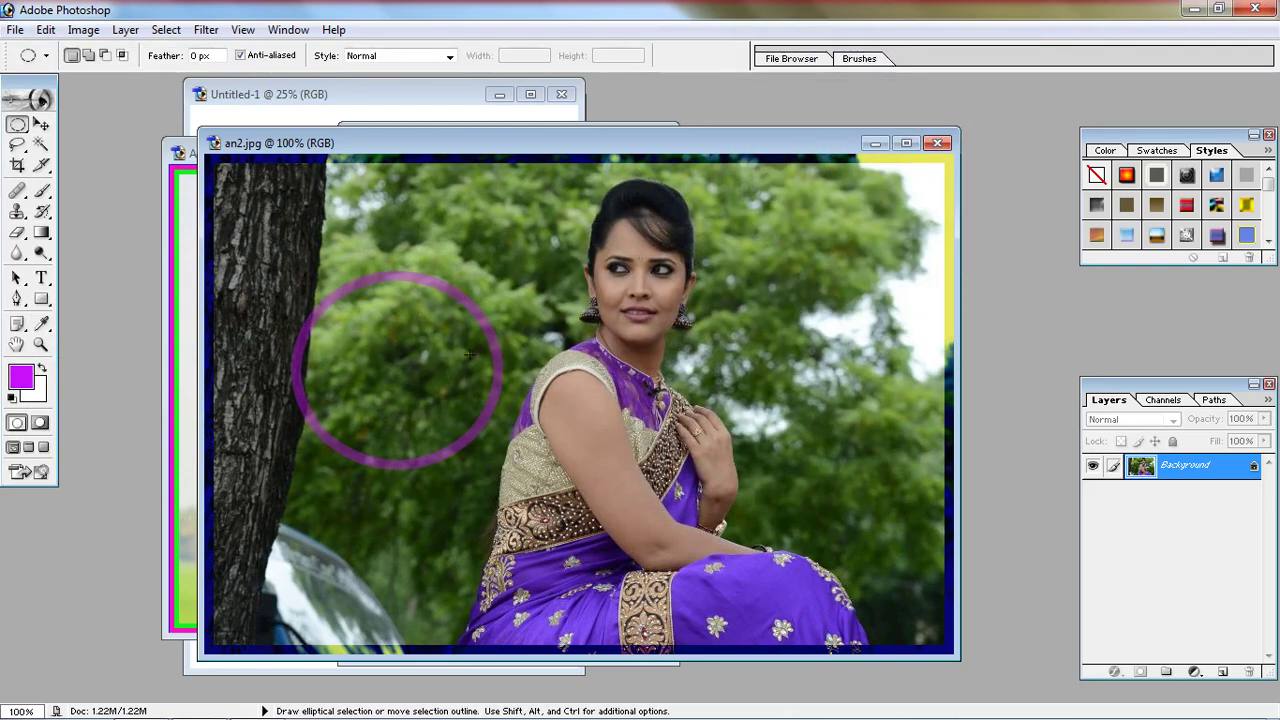
# - Undo the foliage ring, stroke a magenta ring around the face, then step back to restore it
pyautogui.hotkey('ctrl', 'alt', 'z')
pyautogui.hotkey('ctrl', 'alt', 'z')
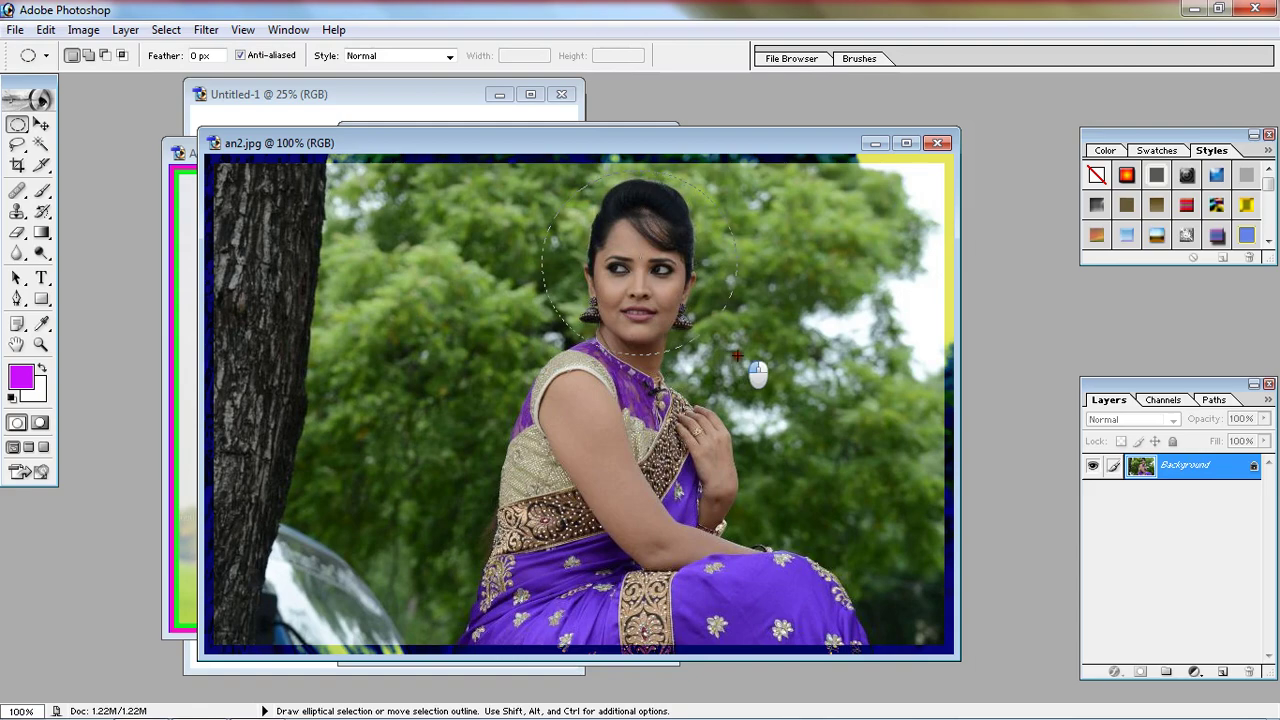
pyautogui.click(46, 29)
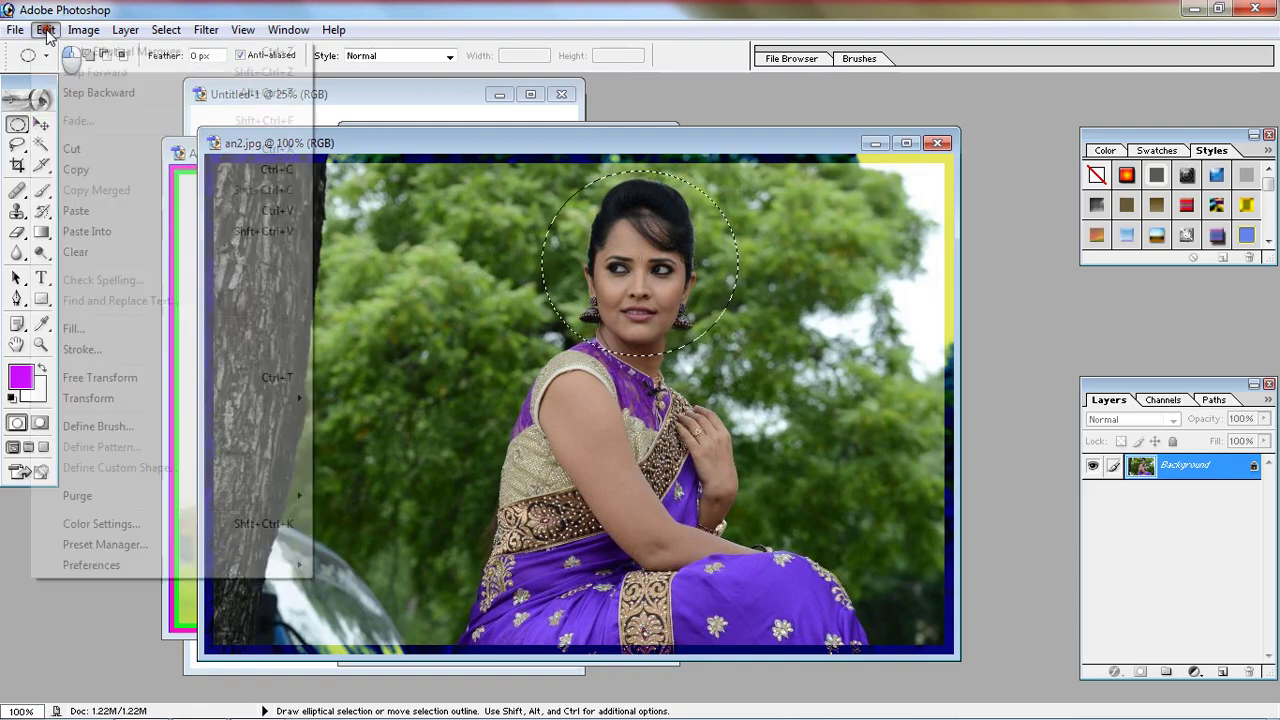
pyautogui.click(82, 349)
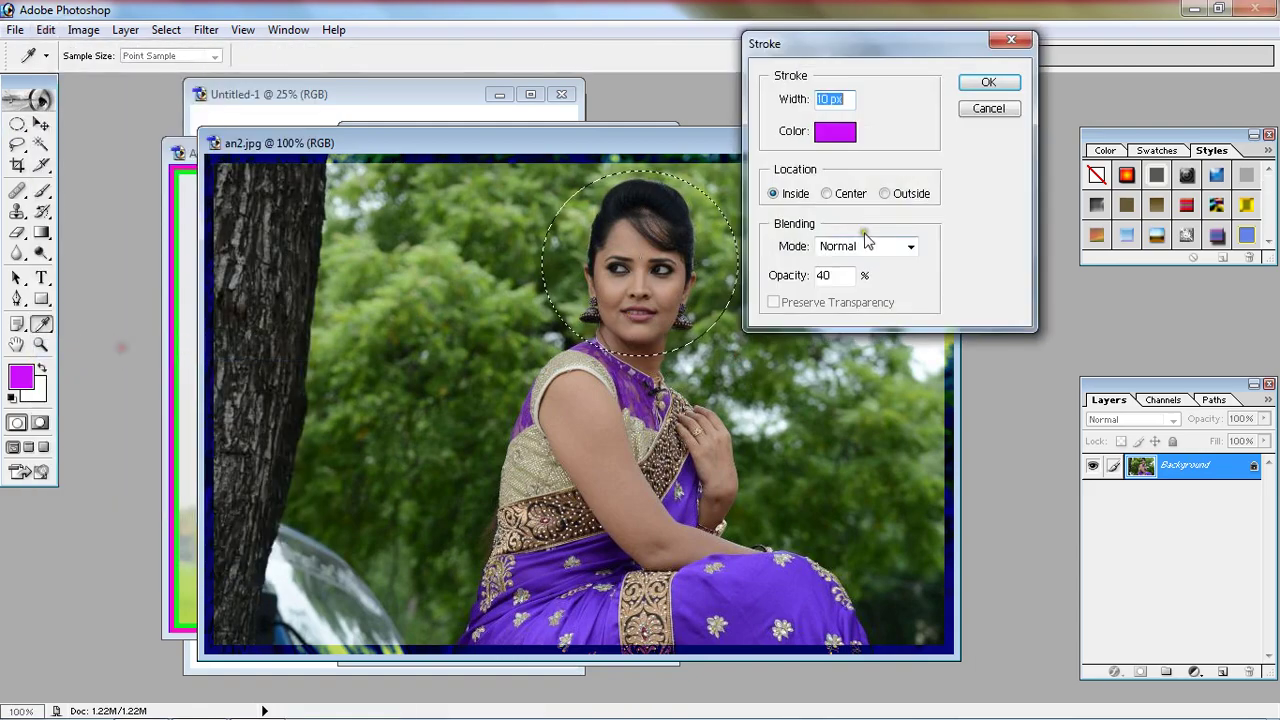
pyautogui.click(986, 81)
pyautogui.press('m')
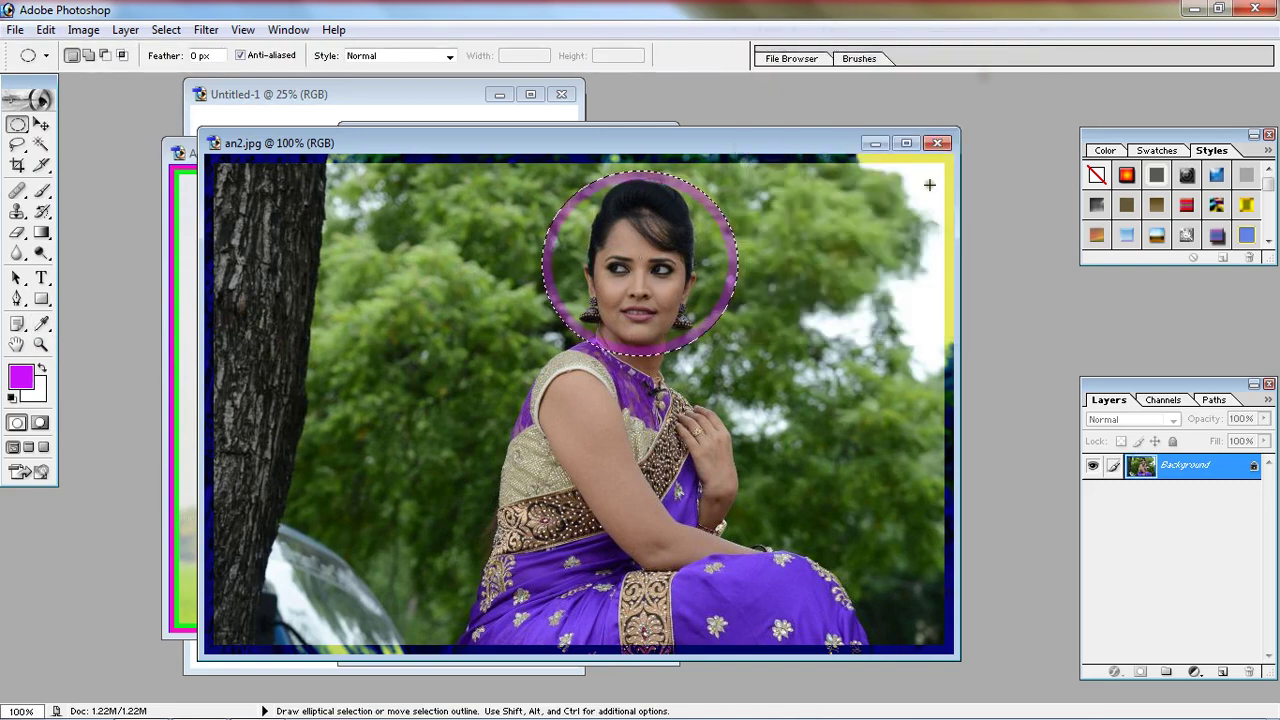
pyautogui.hotkey('ctrl', 'd')
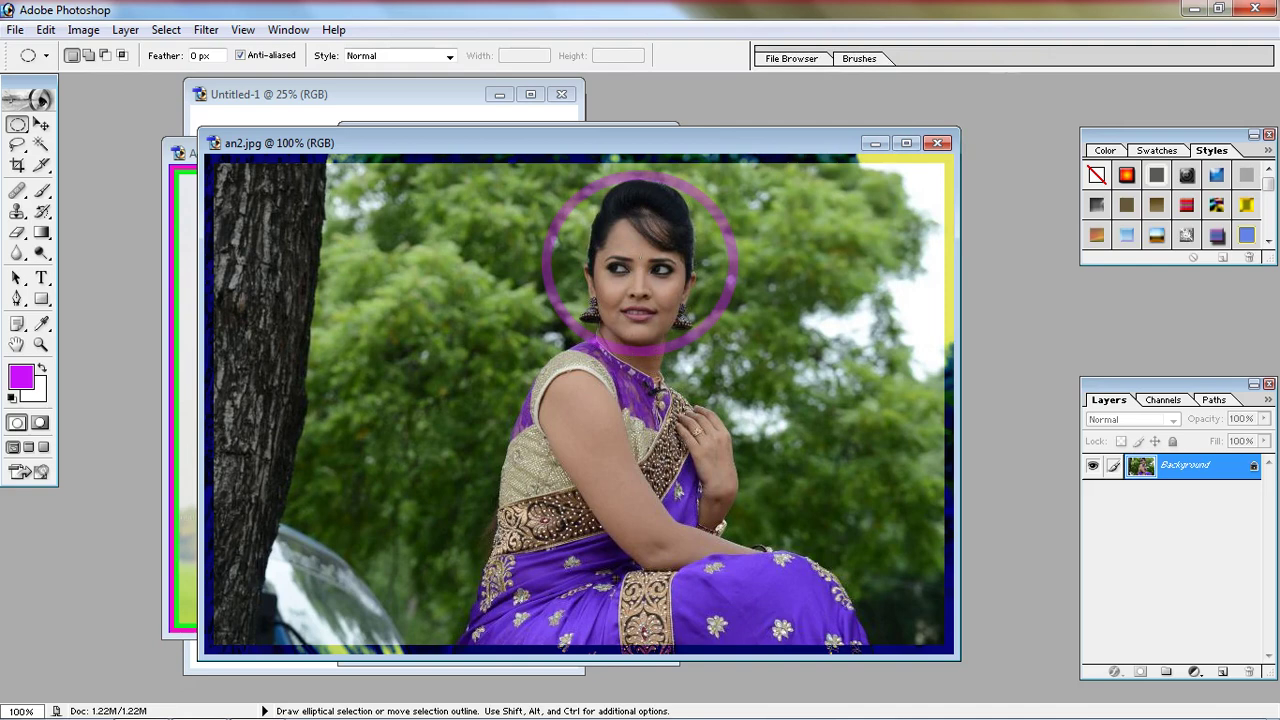
pyautogui.hotkey('ctrl', 'alt', 'z')
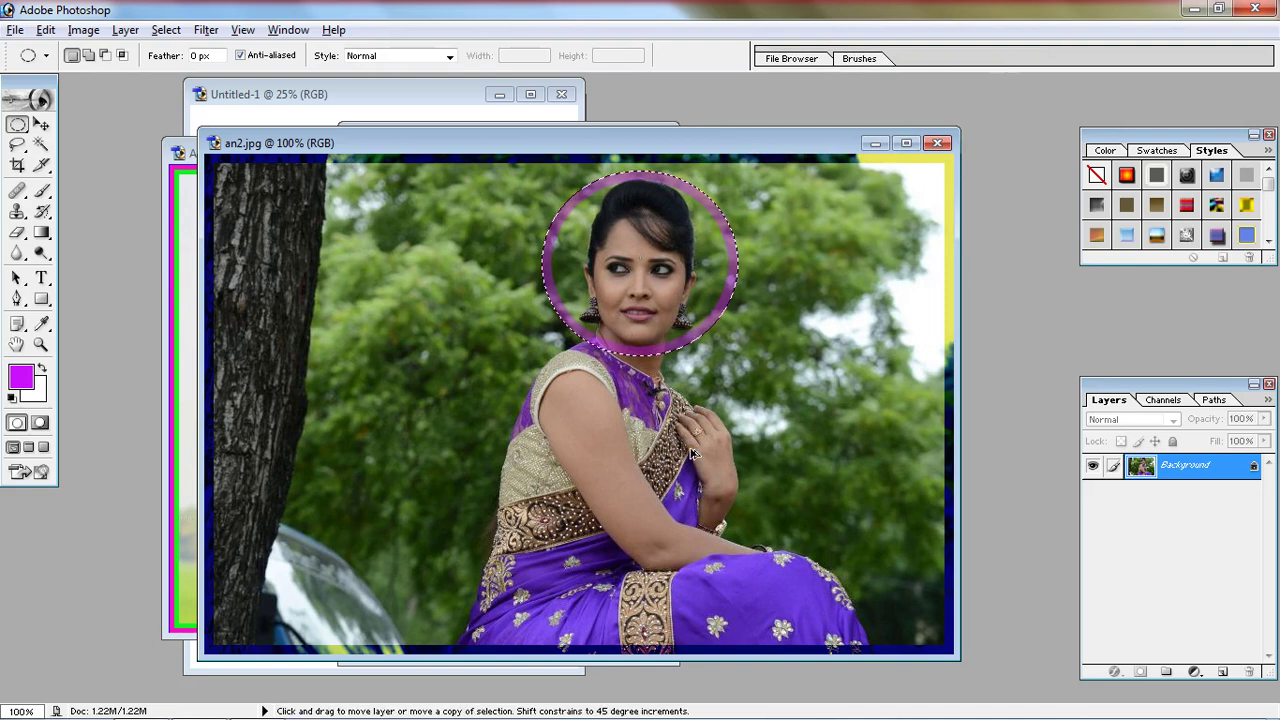
pyautogui.hotkey('ctrl', 'alt', 'z')
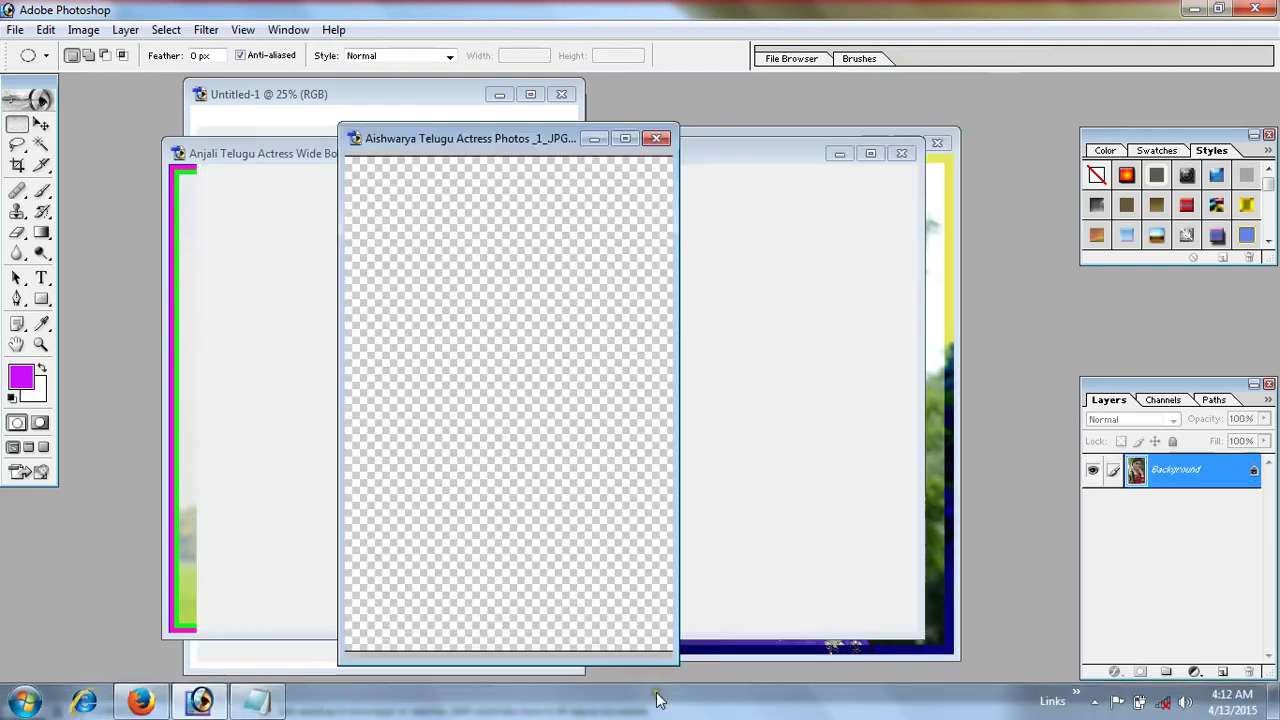
# - Bring the green-sari portrait forward and select a one-pixel row near its top with Single Row Marquee
pyautogui.click(906, 541)
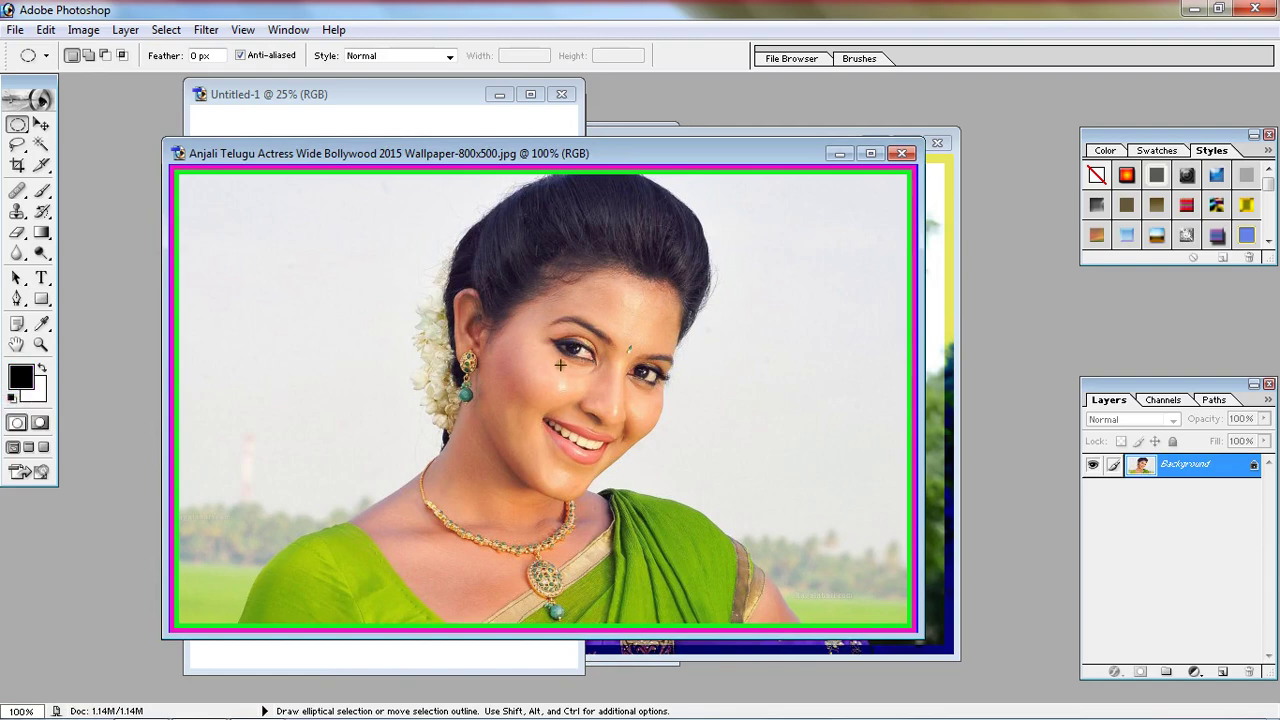
pyautogui.click(15, 127)
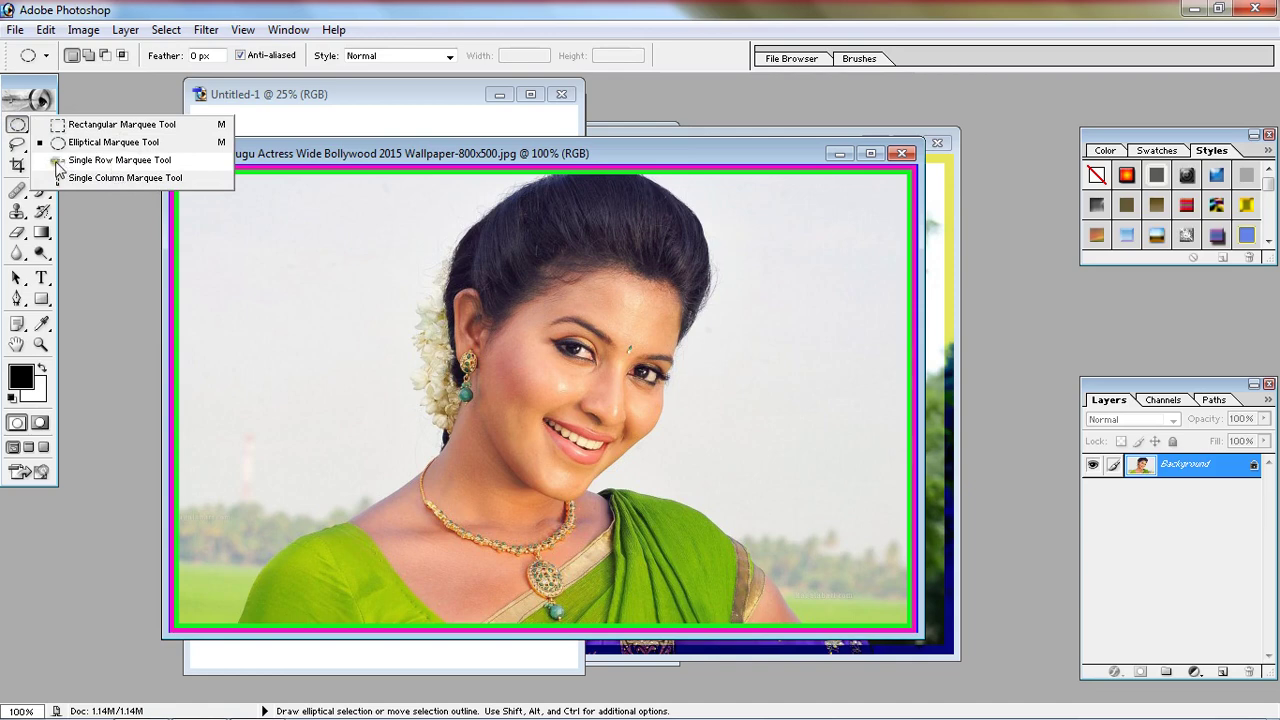
pyautogui.click(97, 162)
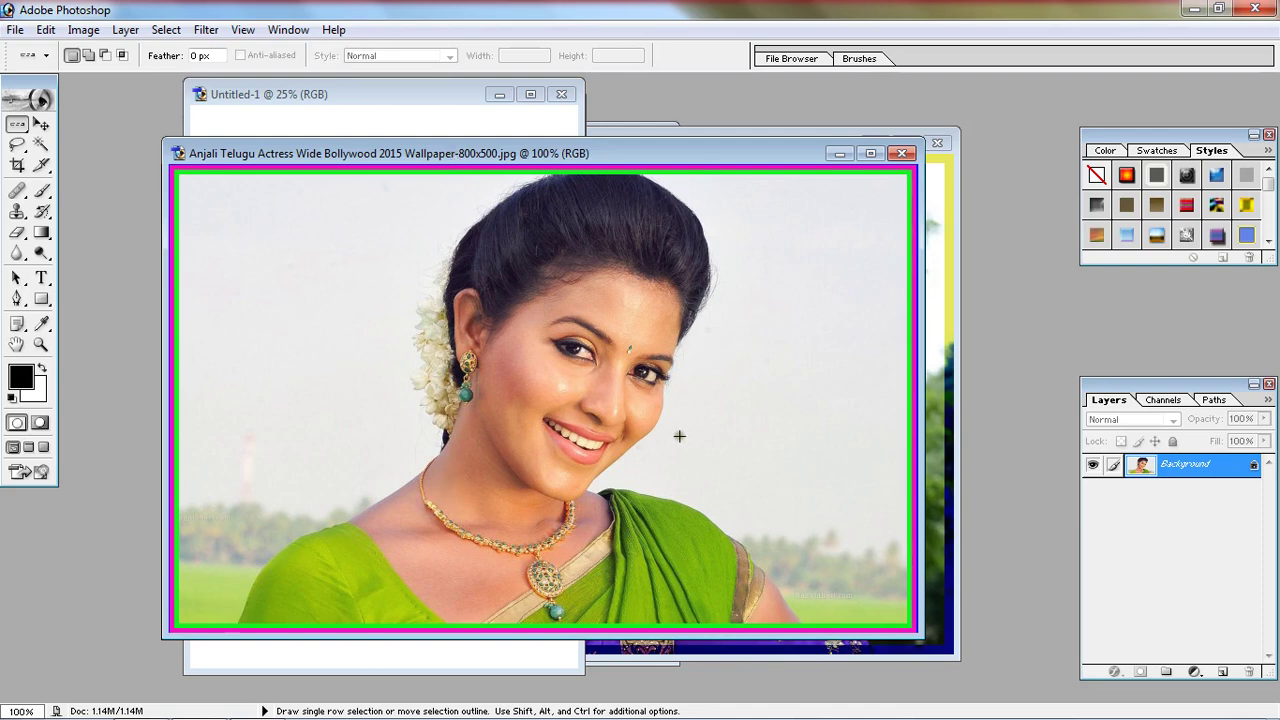
pyautogui.click(251, 175)
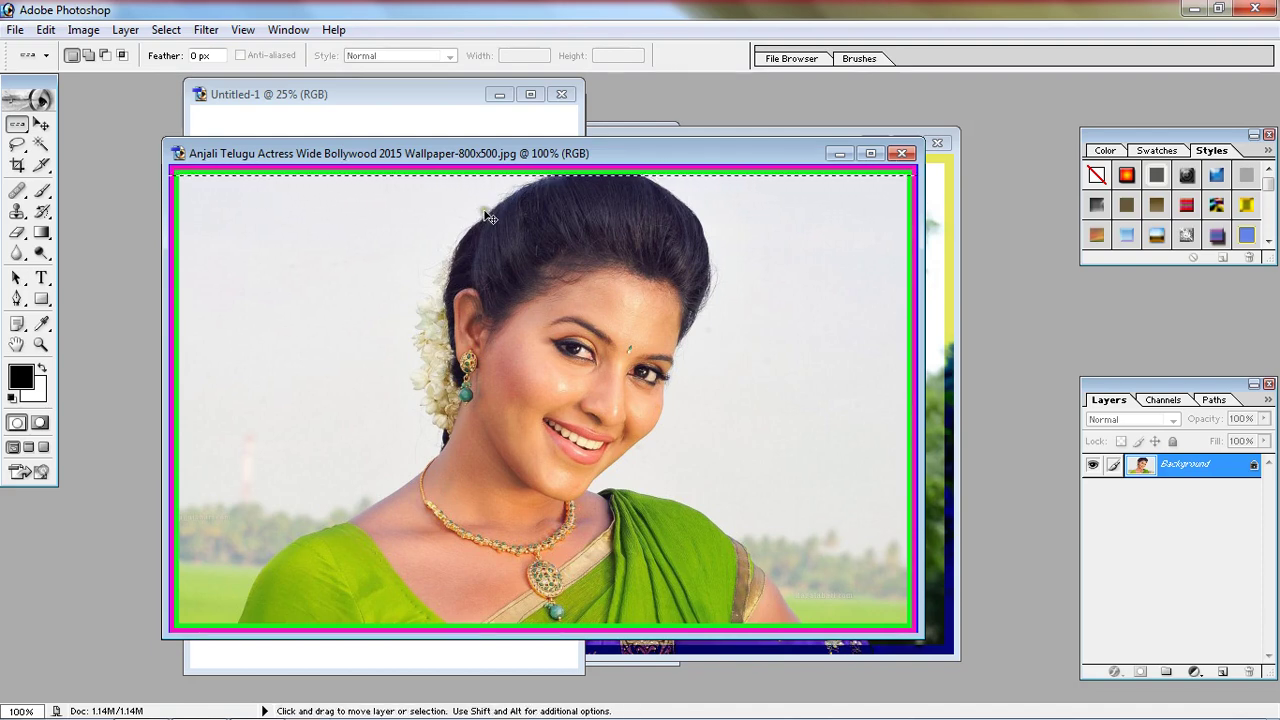
# - Add six evenly spaced single-pixel row selections from above her head down to the bottom
pyautogui.click(15, 124)
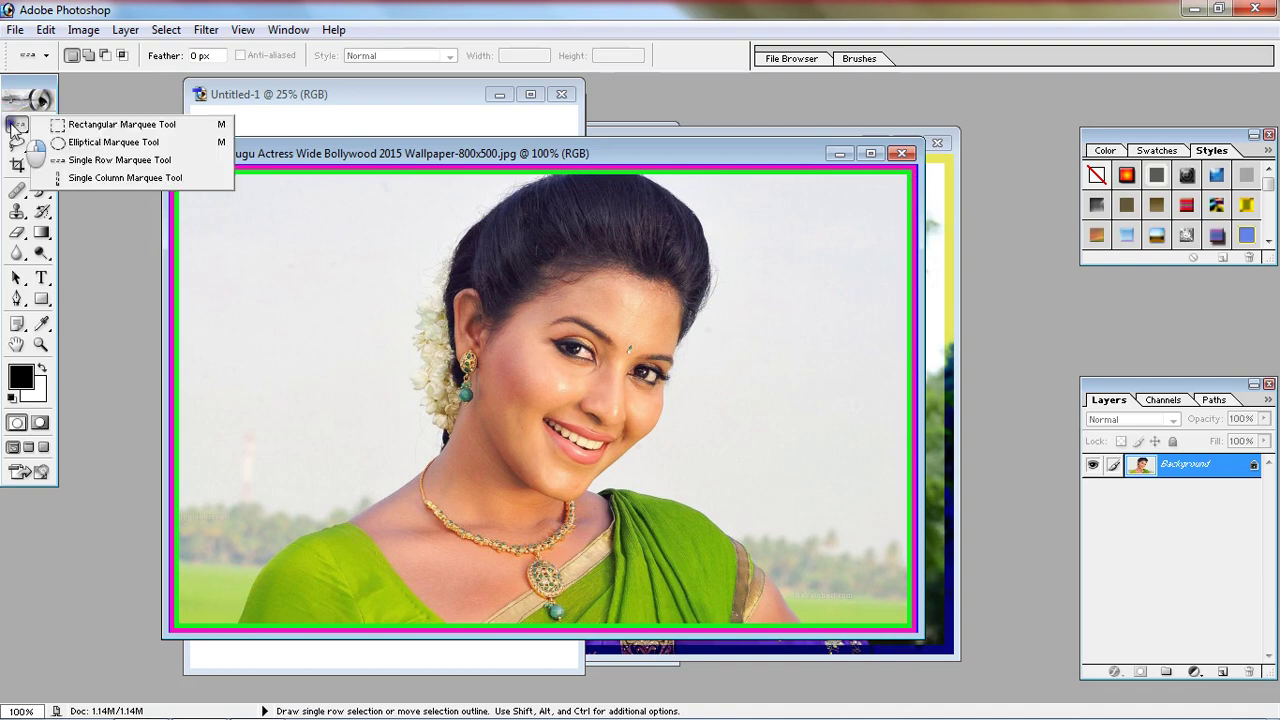
pyautogui.click(125, 162)
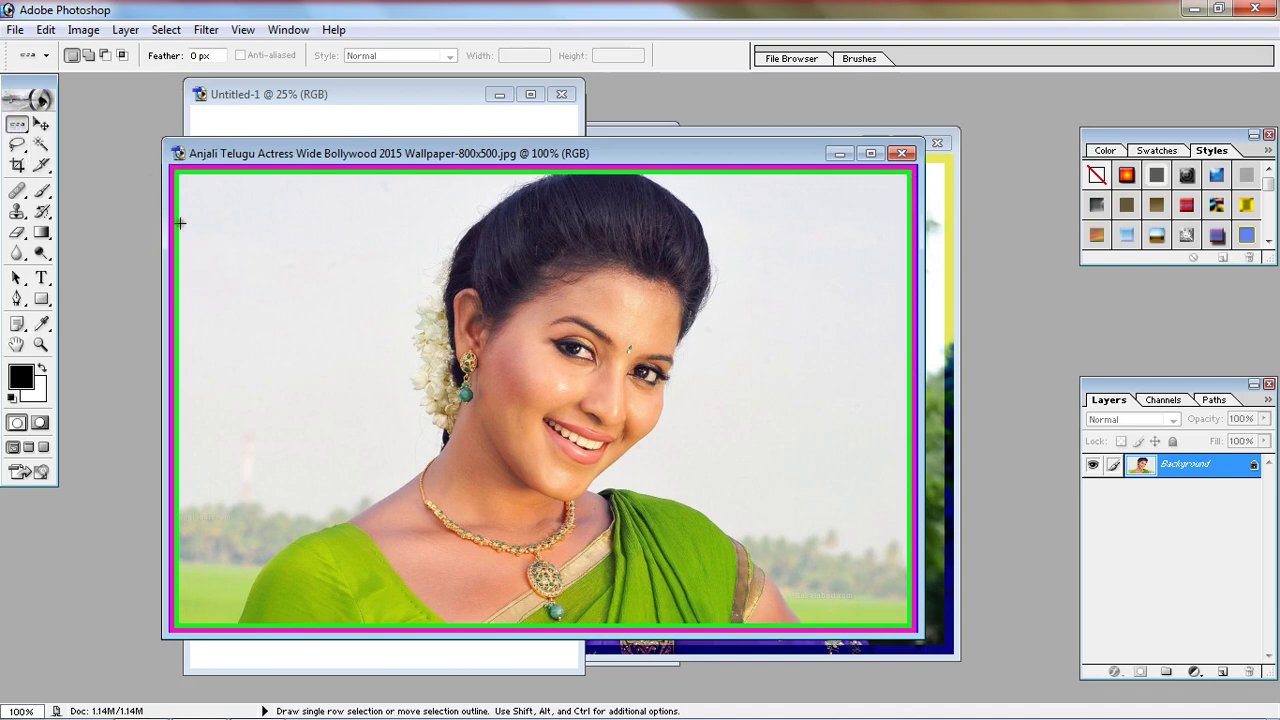
pyautogui.click(180, 221)
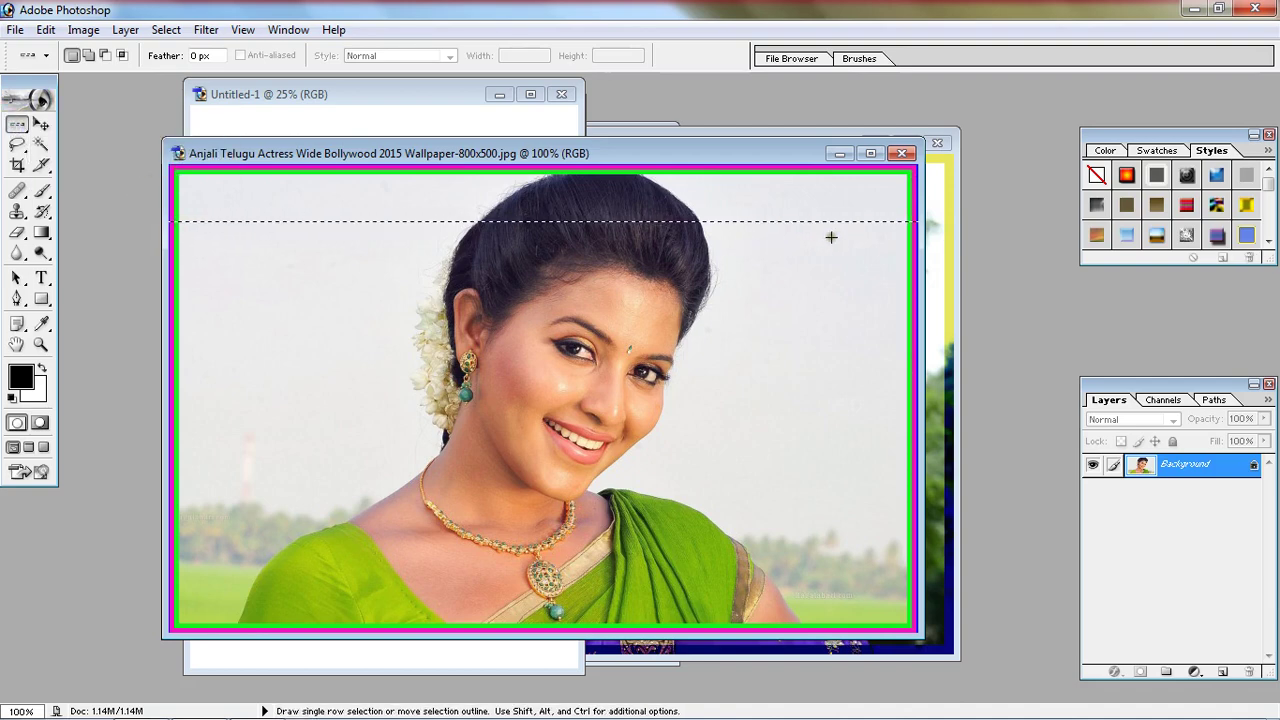
pyautogui.click(89, 56)
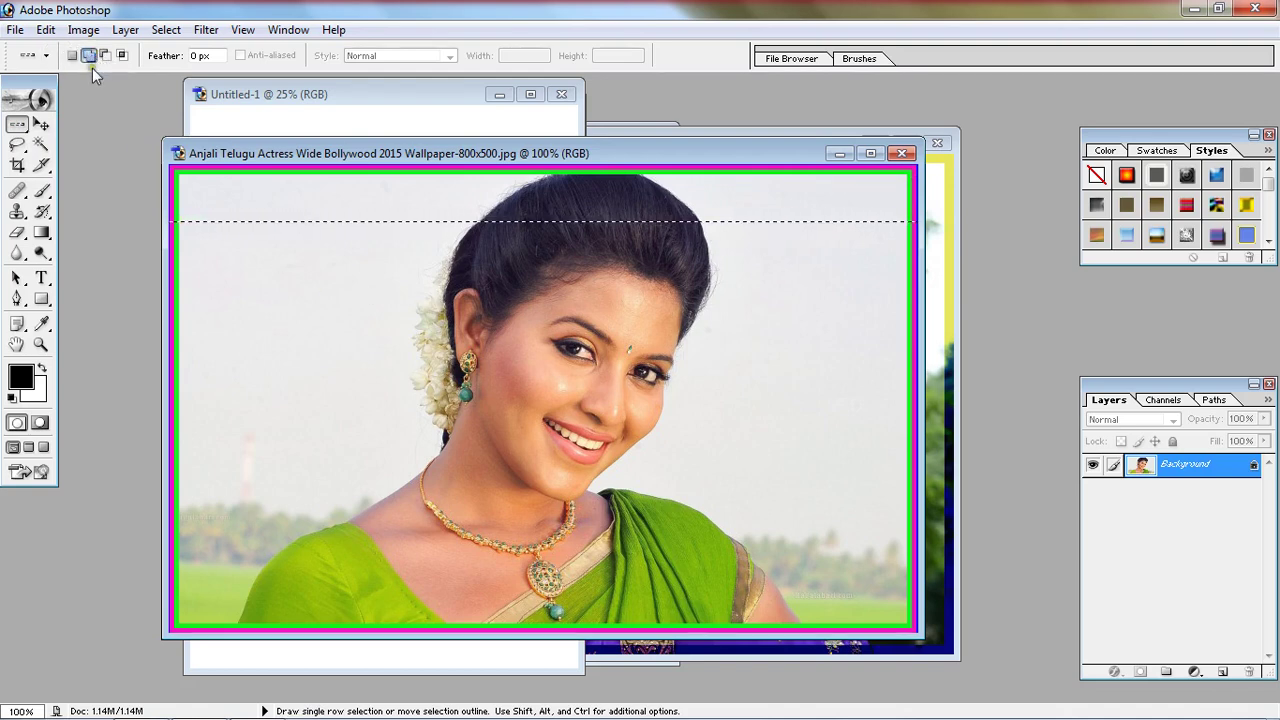
pyautogui.click(175, 289)
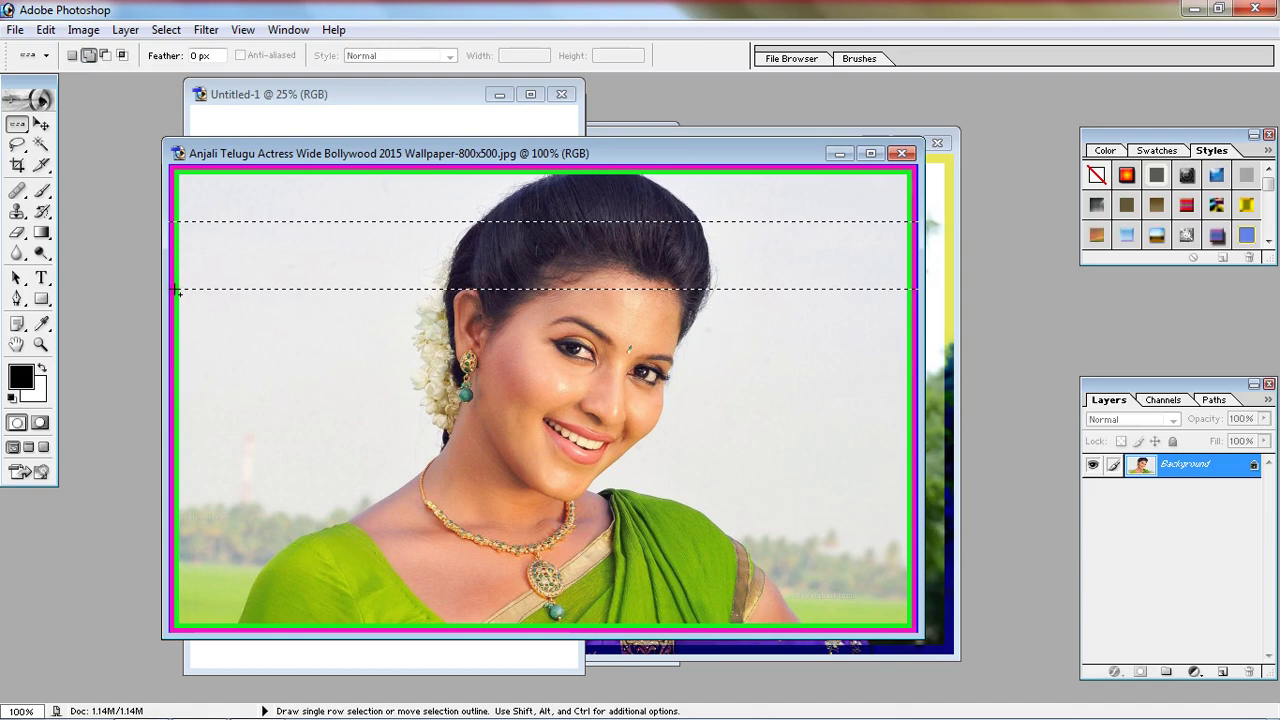
pyautogui.click(175, 362)
pyautogui.click(176, 434)
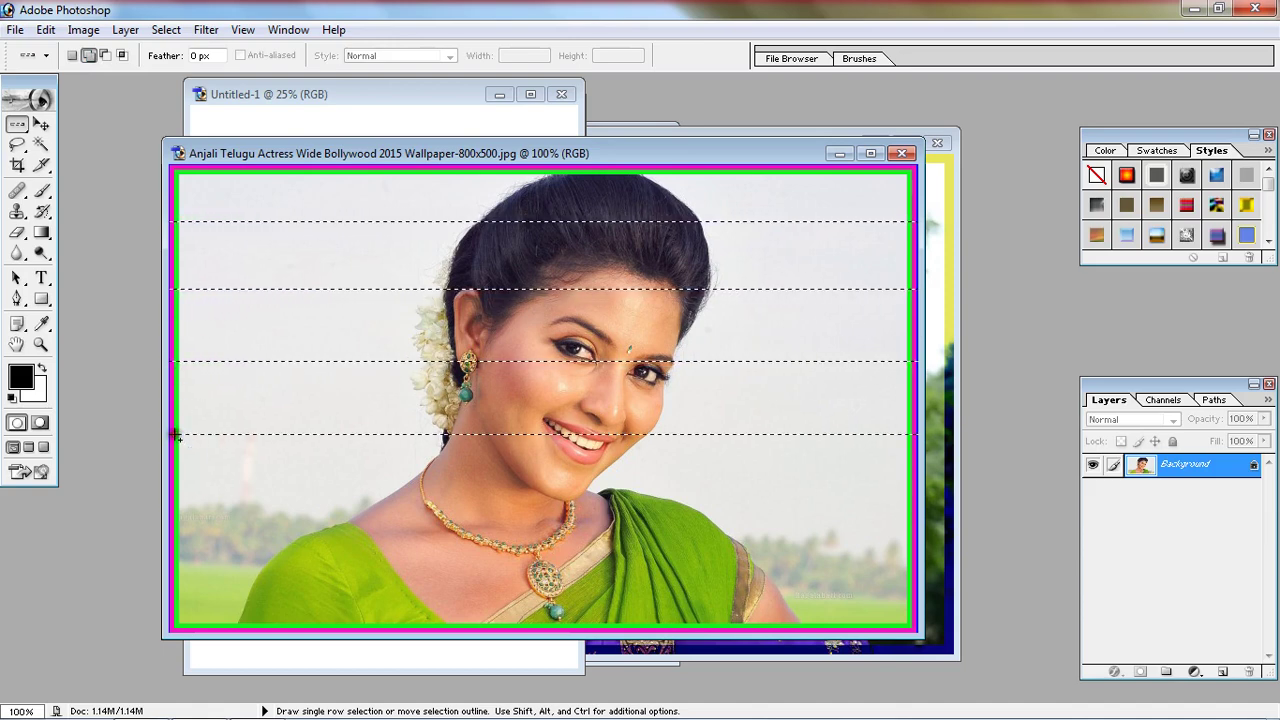
pyautogui.click(174, 506)
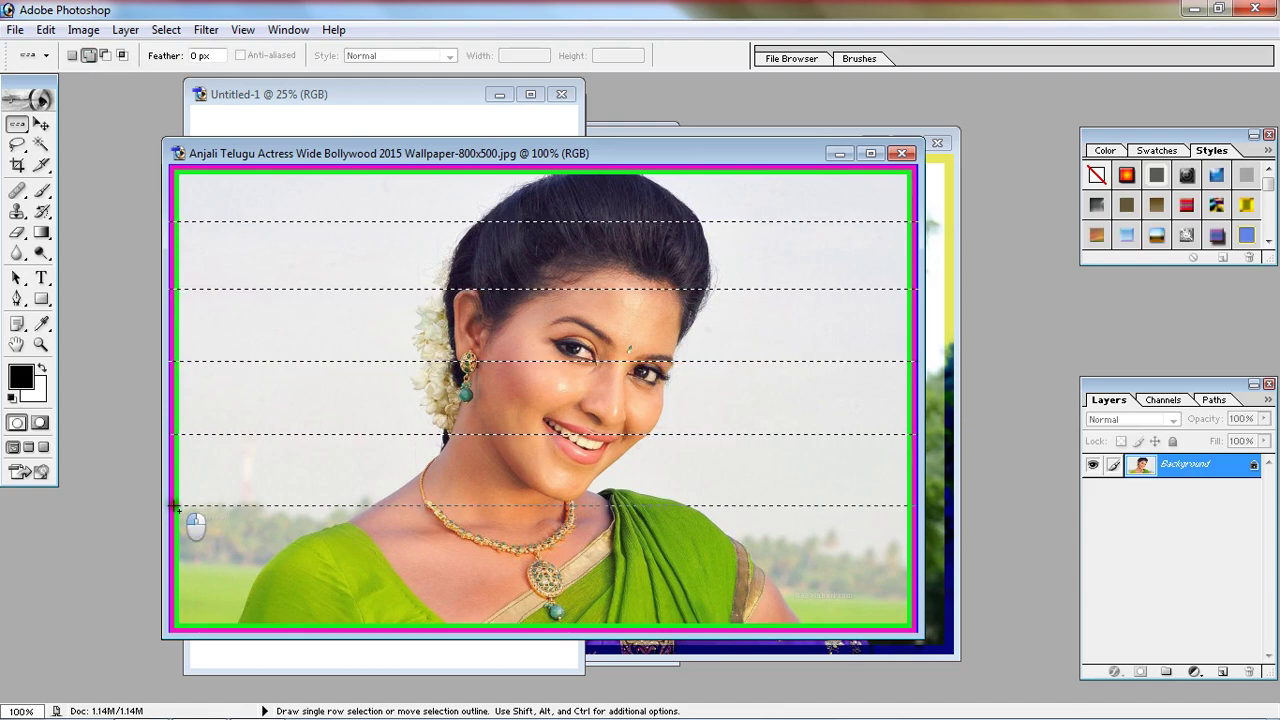
pyautogui.click(177, 565)
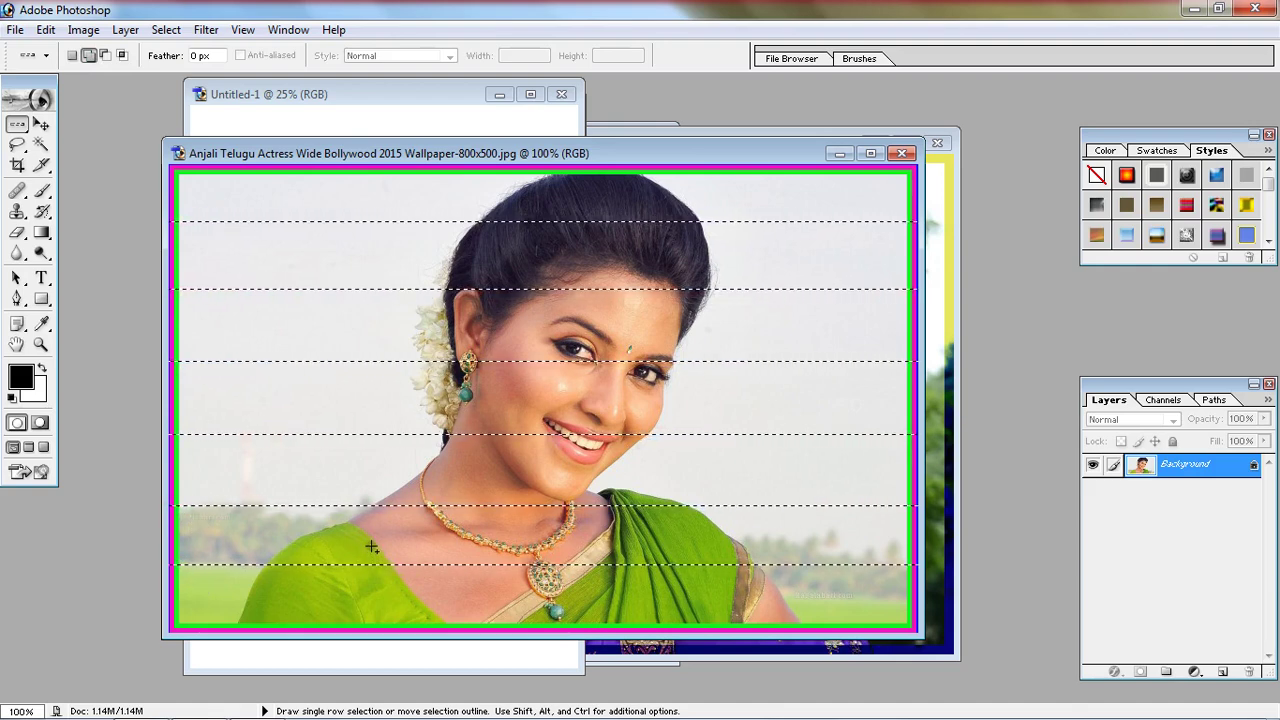
pyautogui.click(46, 30)
# - Stroke the rows in soft blue at 100% opacity, centred, then deselect
pyautogui.click(75, 350)
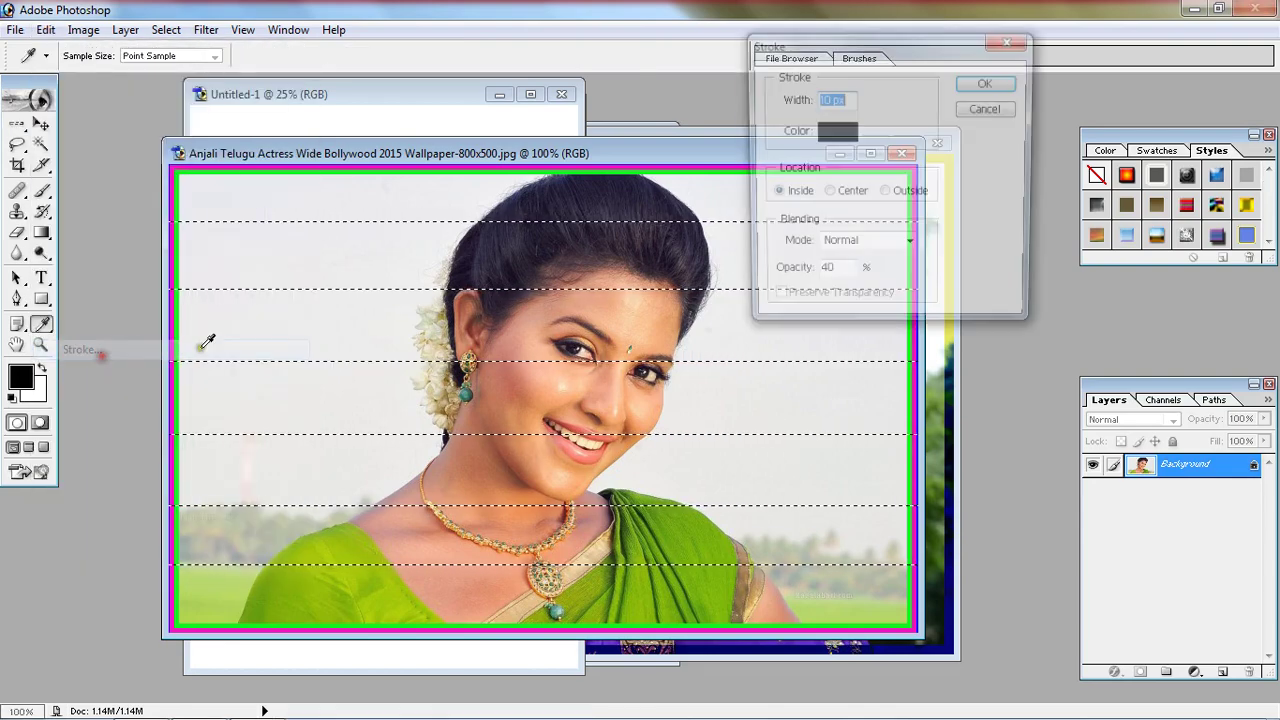
pyautogui.click(840, 133)
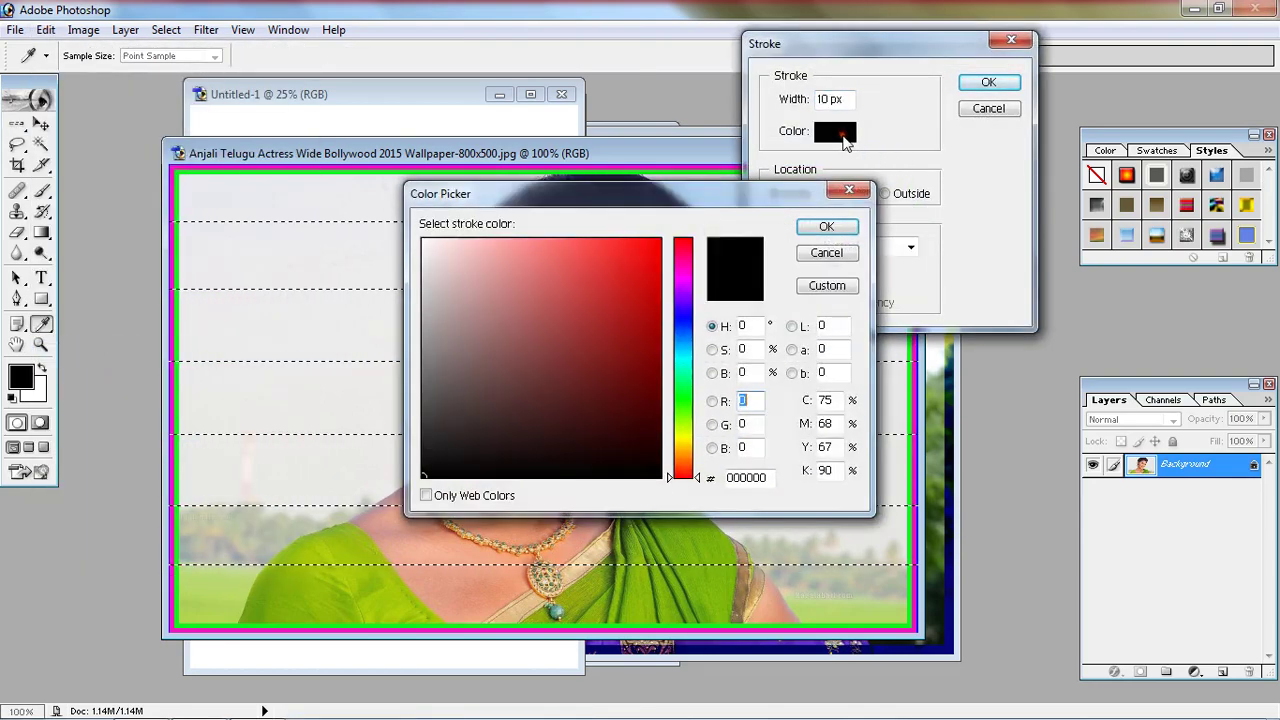
pyautogui.click(686, 392)
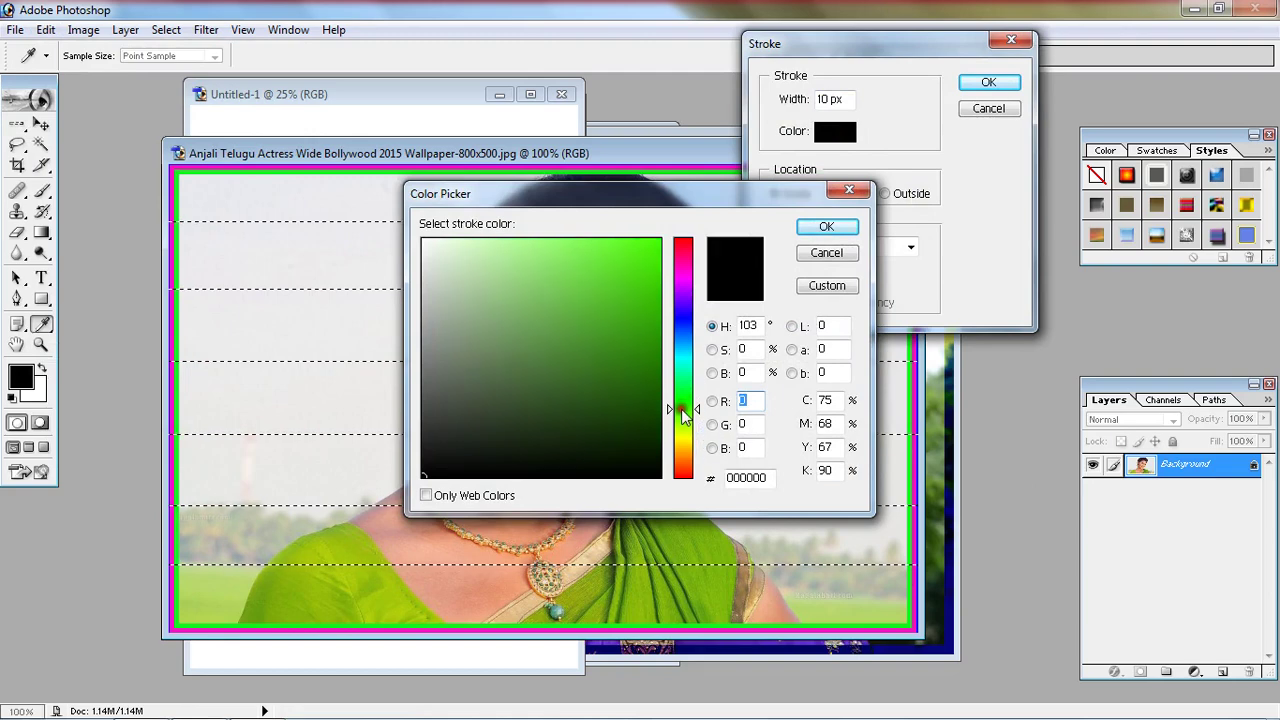
pyautogui.moveTo(686, 356); pyautogui.dragTo(686, 325)
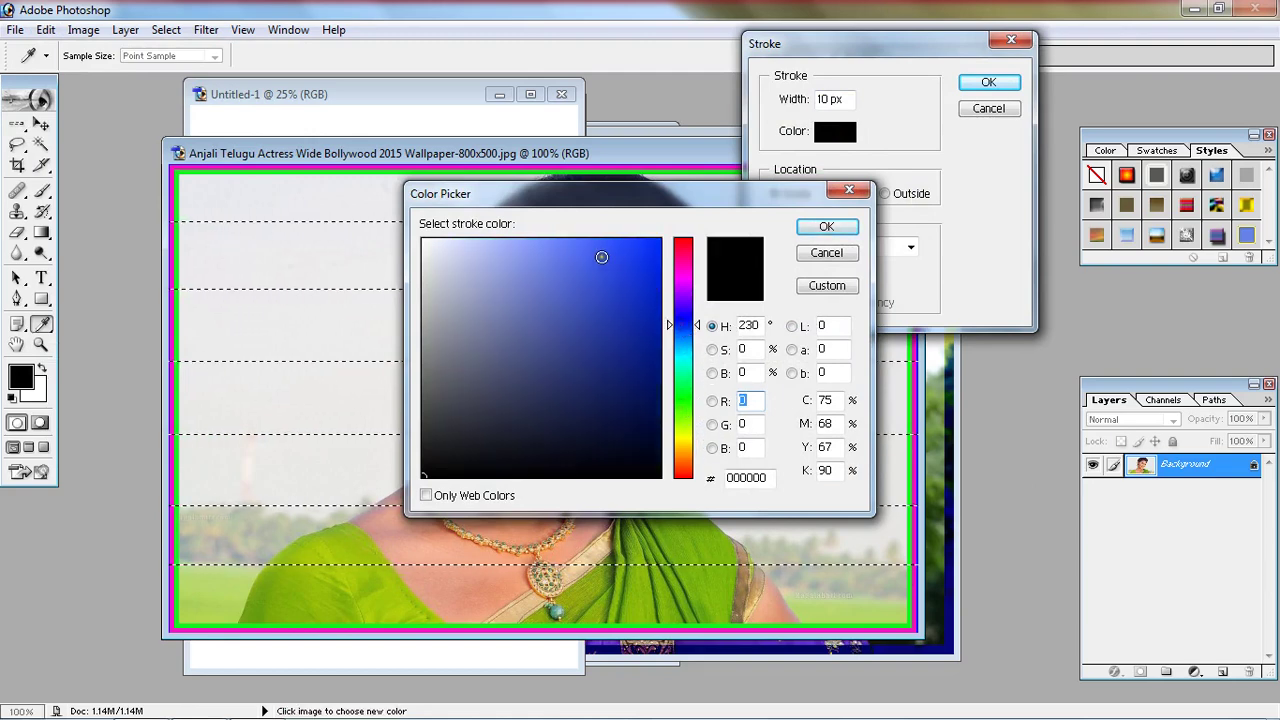
pyautogui.click(534, 286)
pyautogui.click(826, 226)
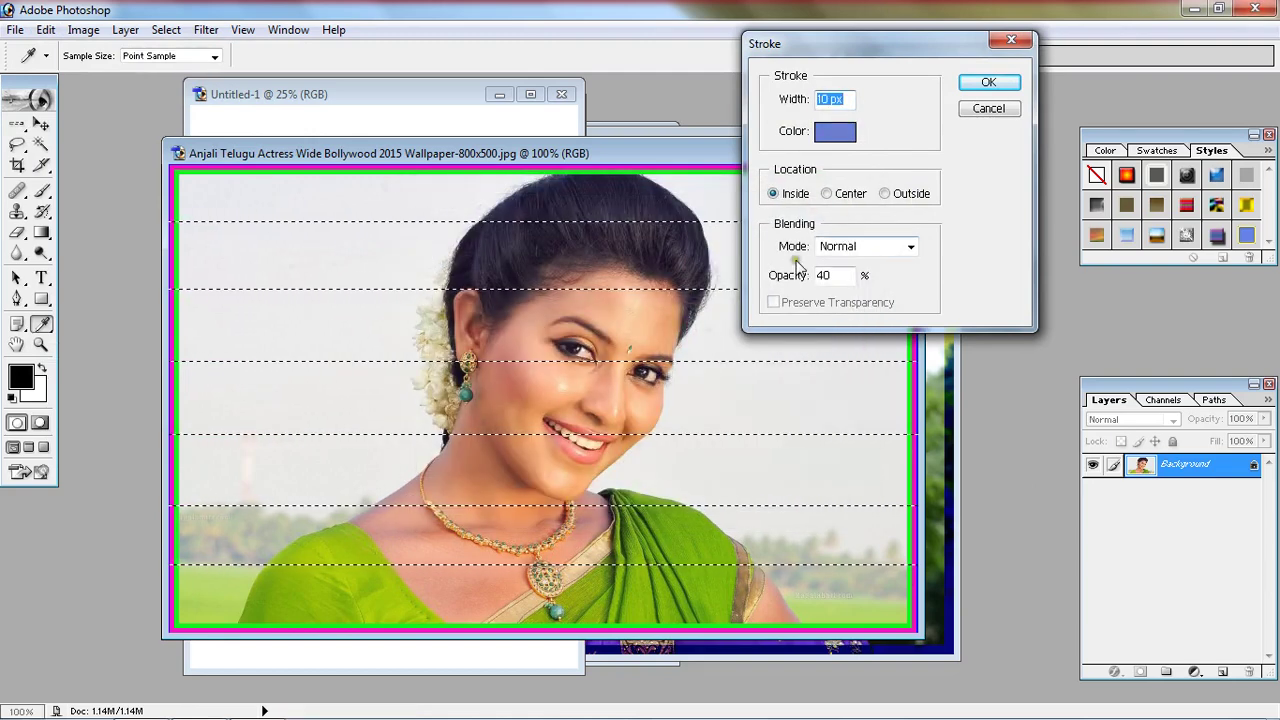
pyautogui.doubleClick(838, 279)
pyautogui.write('1')
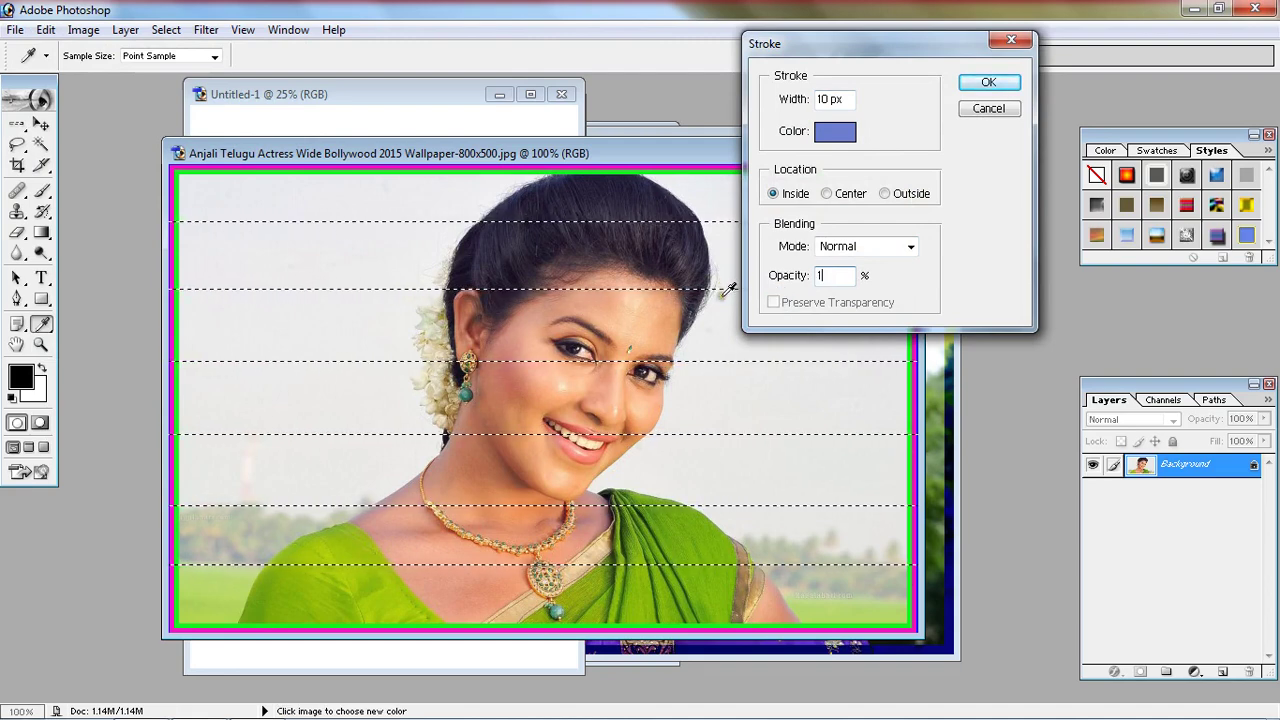
pyautogui.write('00')
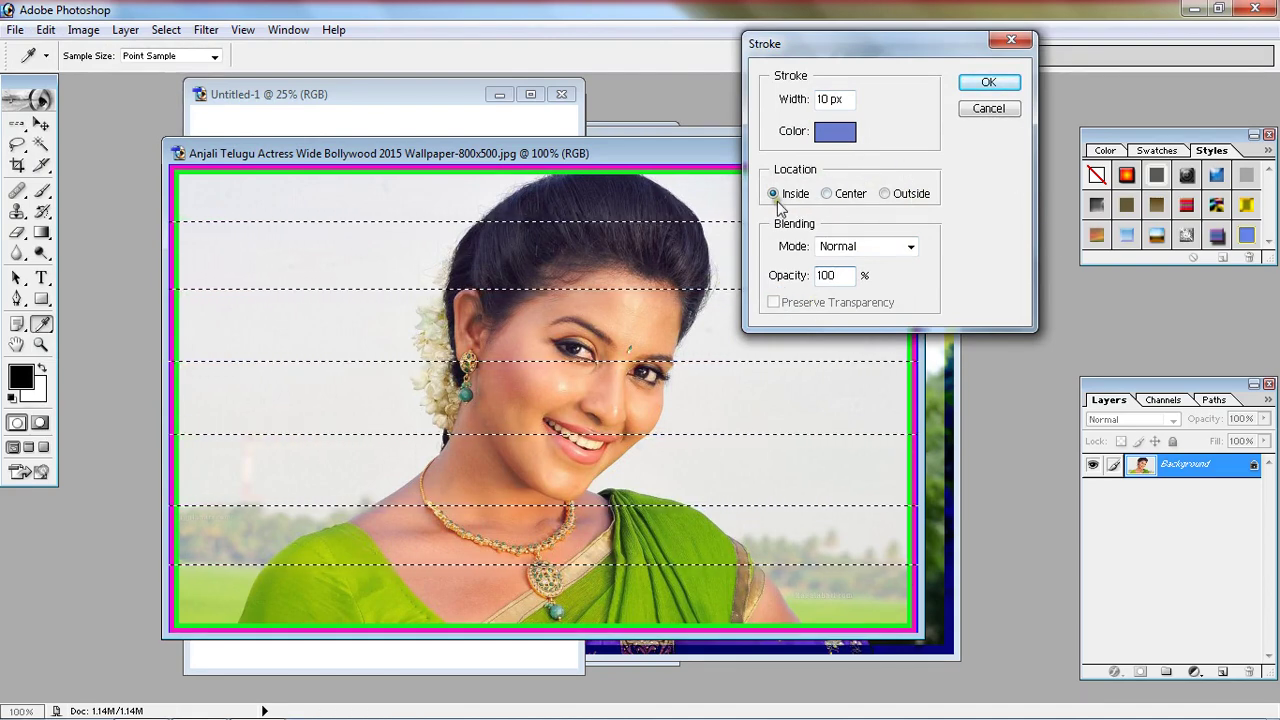
pyautogui.click(827, 194)
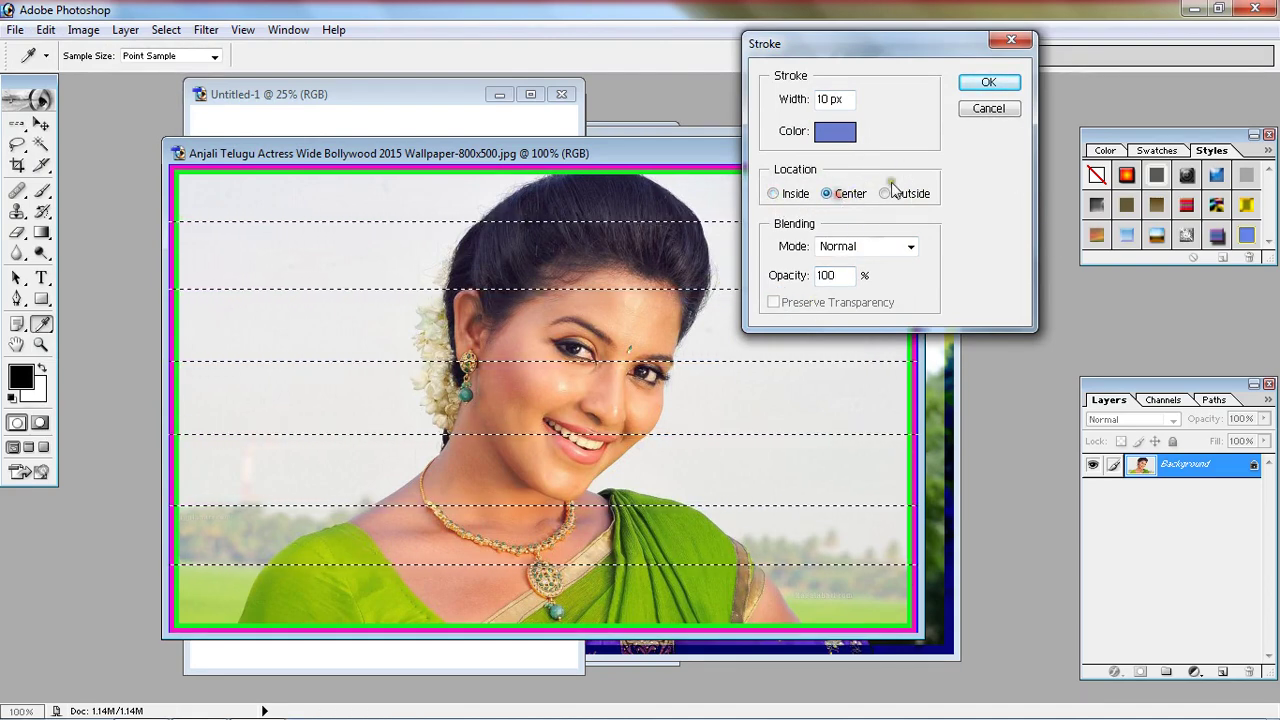
pyautogui.click(988, 82)
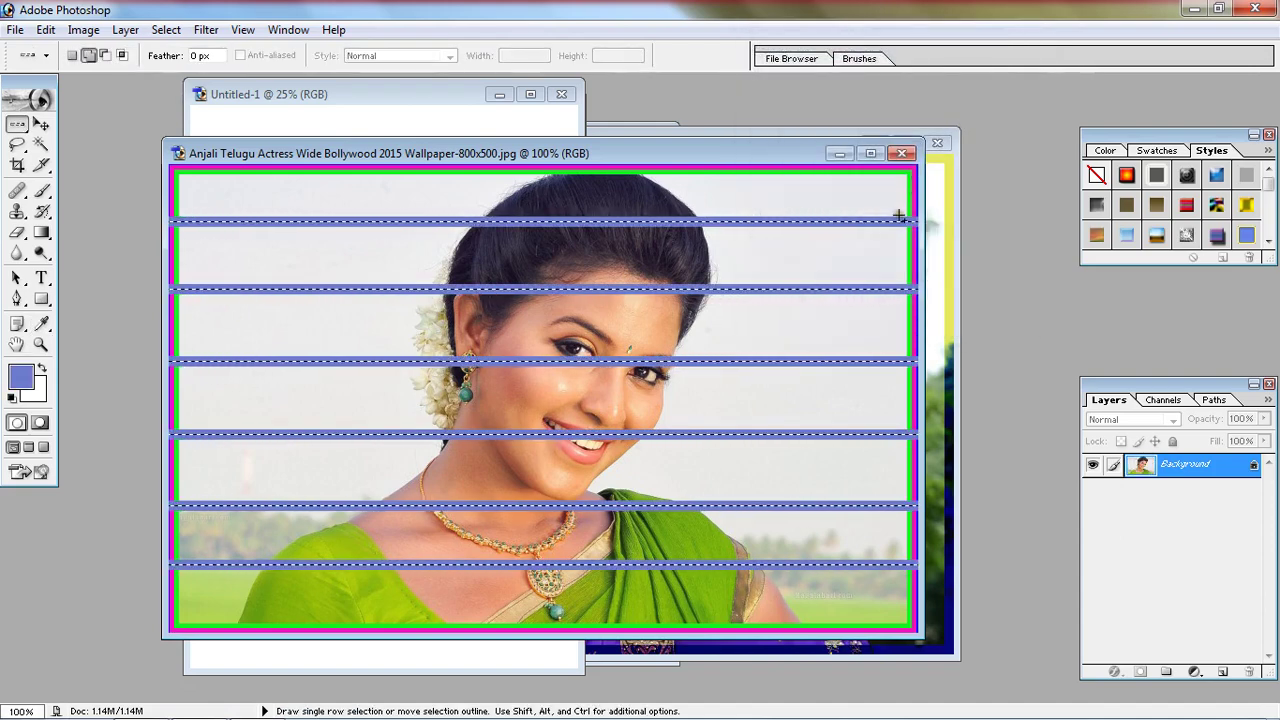
pyautogui.hotkey('ctrl', 'd')
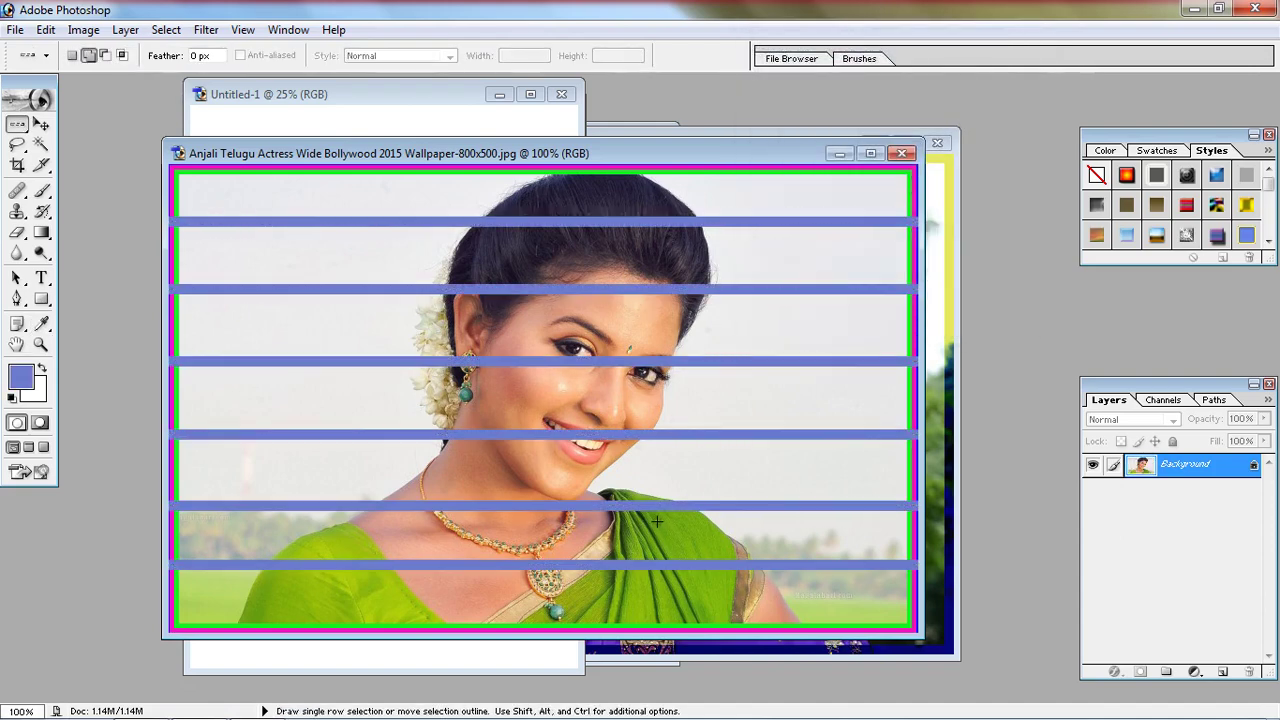
pyautogui.moveTo(20, 125); pyautogui.dragTo(74, 181)
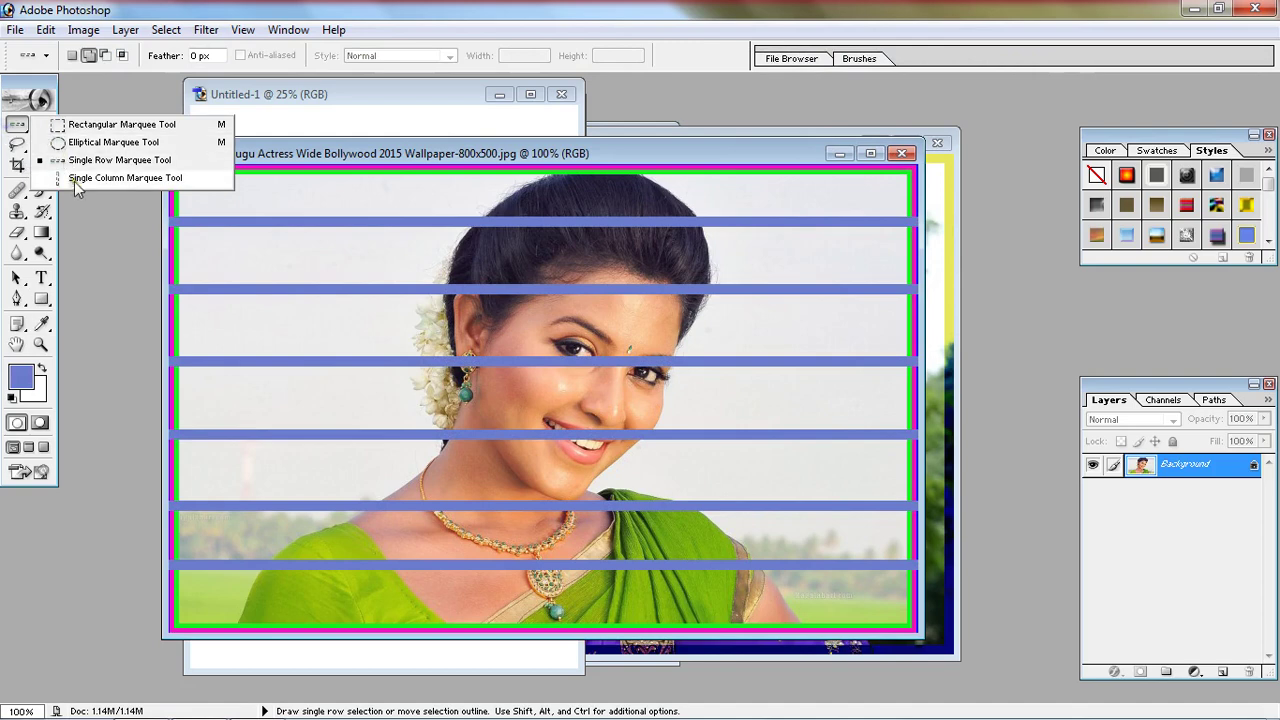
# - Select evenly spaced single-pixel columns across the striped portrait with Single Column Marquee
pyautogui.click(143, 180)
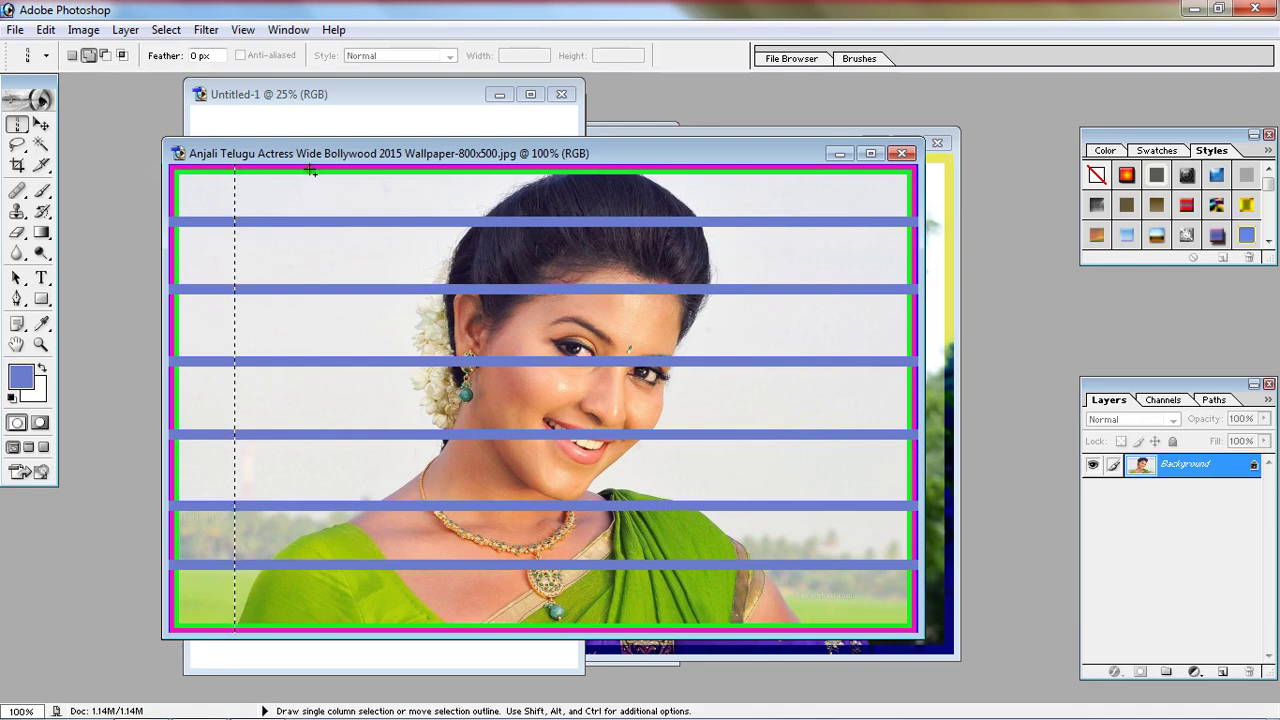
pyautogui.keyDown('shift'); pyautogui.click(469, 171); pyautogui.keyUp('shift')
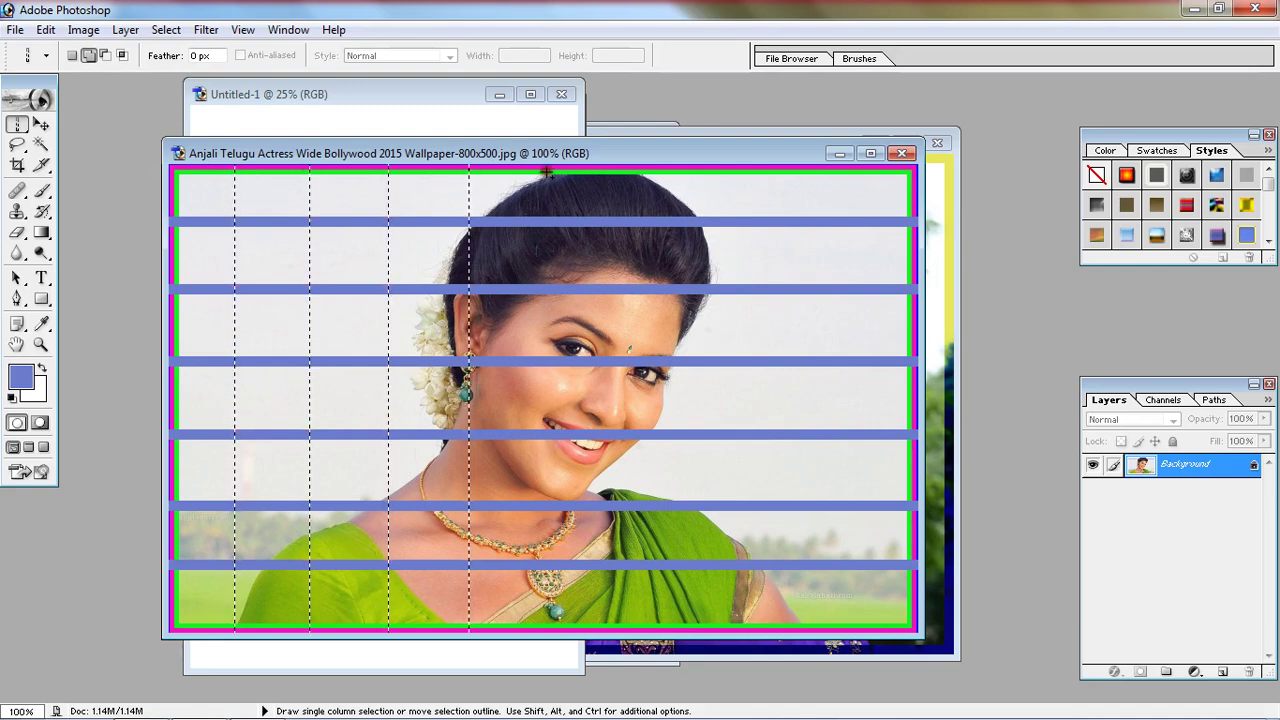
pyautogui.keyDown('shift'); pyautogui.click(546, 172); pyautogui.keyUp('shift')
pyautogui.keyDown('shift'); pyautogui.click(628, 172); pyautogui.keyUp('shift')
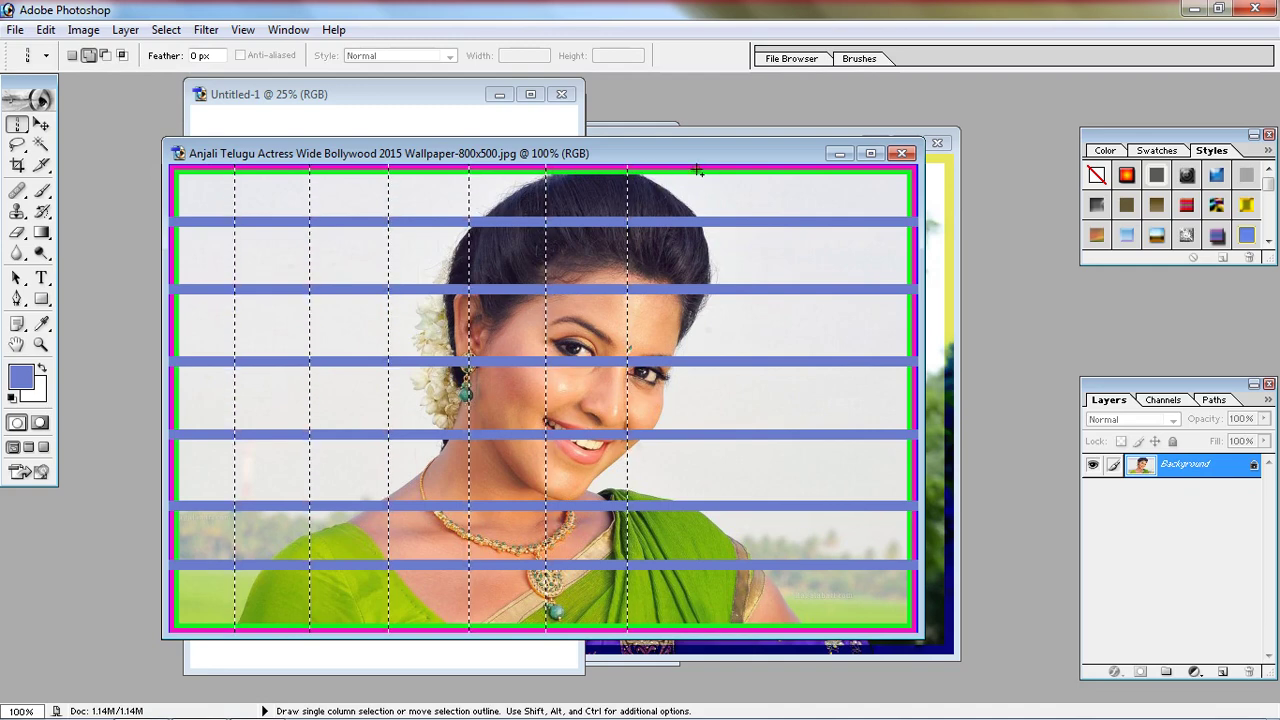
pyautogui.keyDown('shift'); pyautogui.click(697, 171); pyautogui.keyUp('shift')
pyautogui.keyDown('shift'); pyautogui.click(761, 171); pyautogui.keyUp('shift')
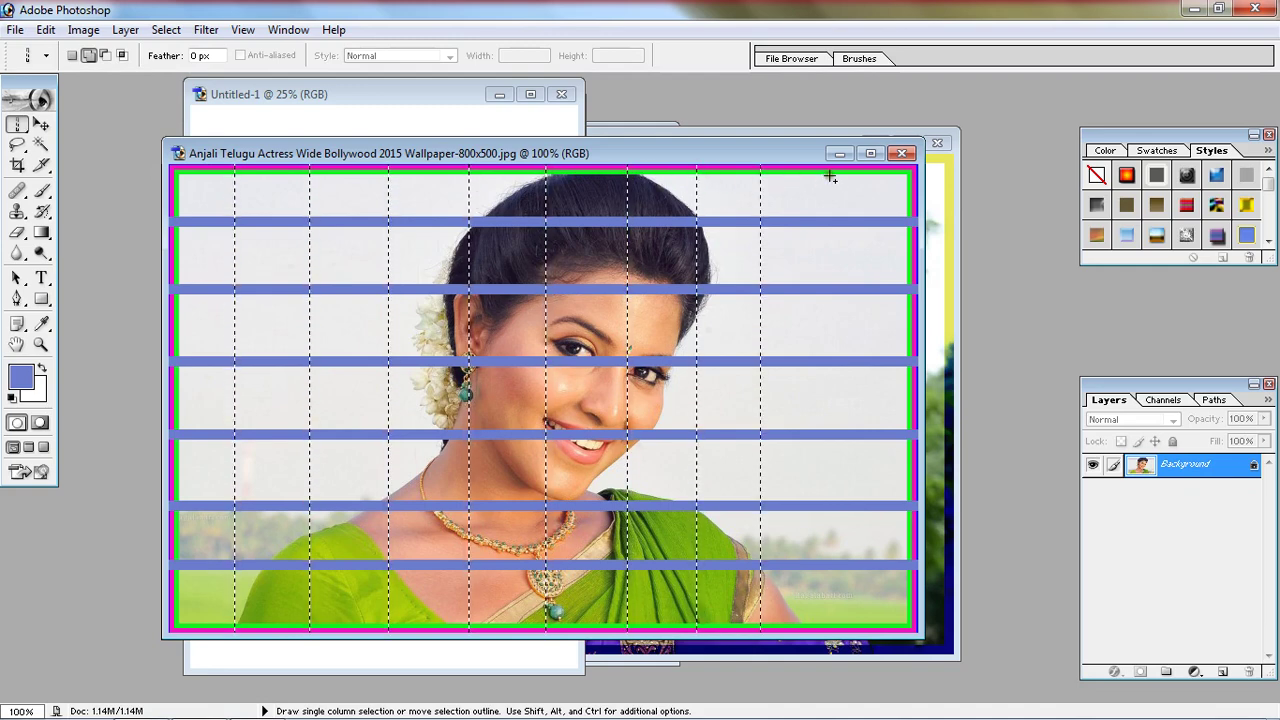
pyautogui.keyDown('shift'); pyautogui.click(837, 174); pyautogui.keyUp('shift')
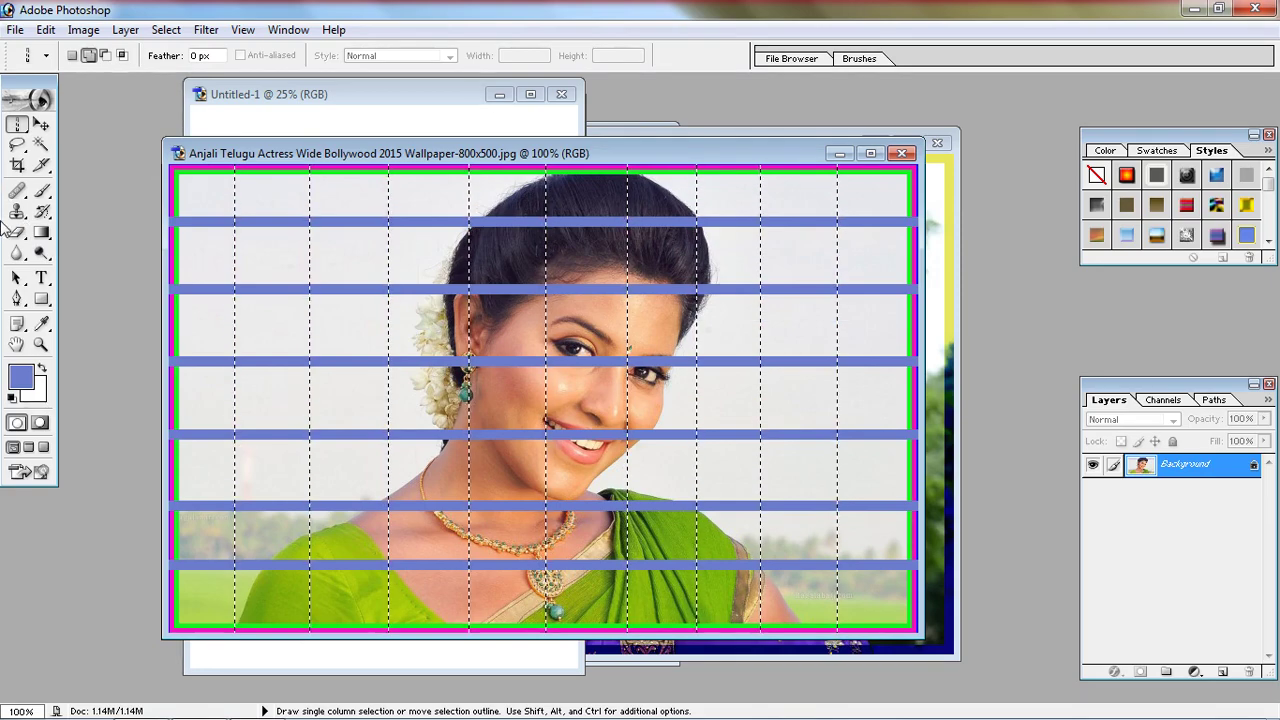
pyautogui.click(45, 29)
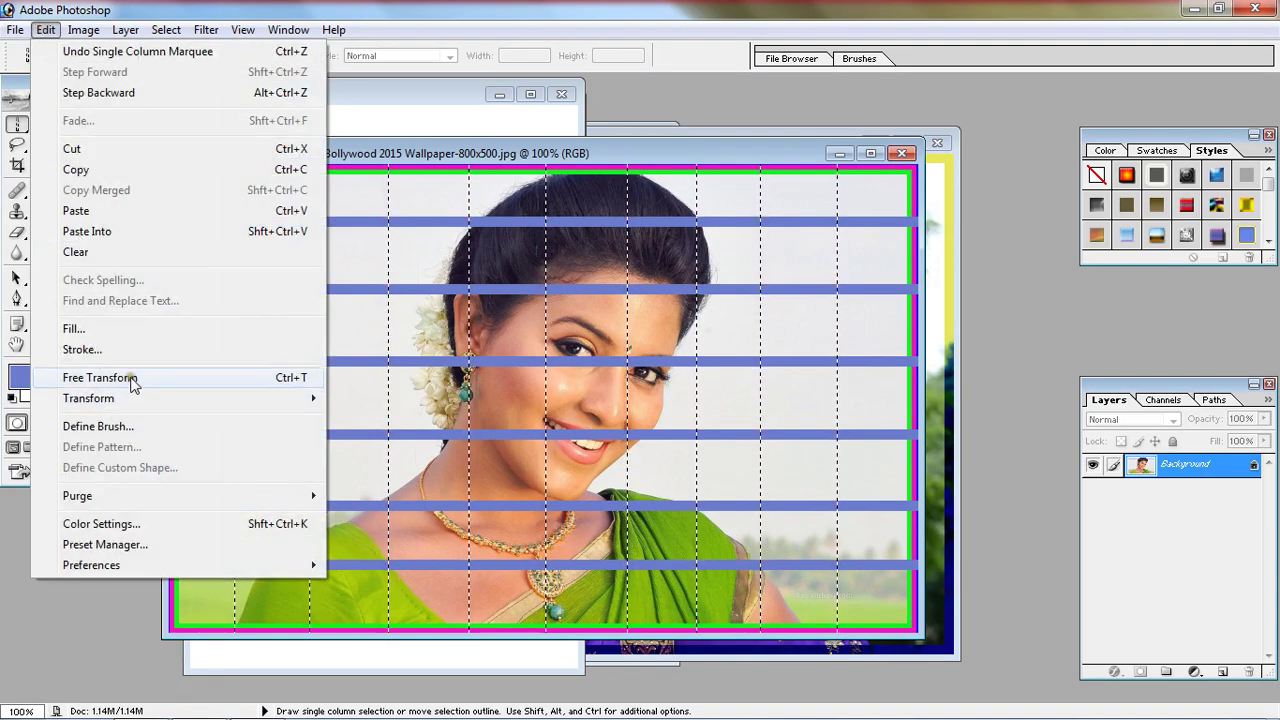
# - Stroke the columns in the same blue to complete the grid, deselect, and bring Untitled-1 forward
pyautogui.click(82, 349)
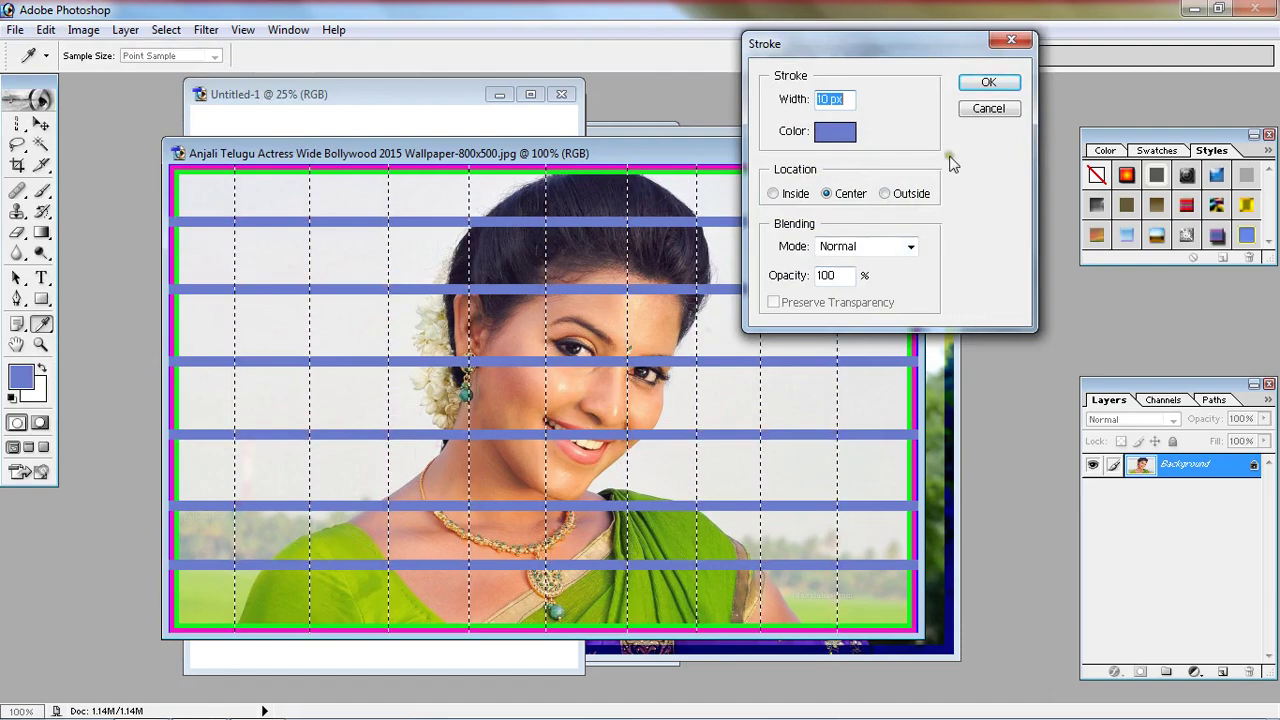
pyautogui.click(988, 82)
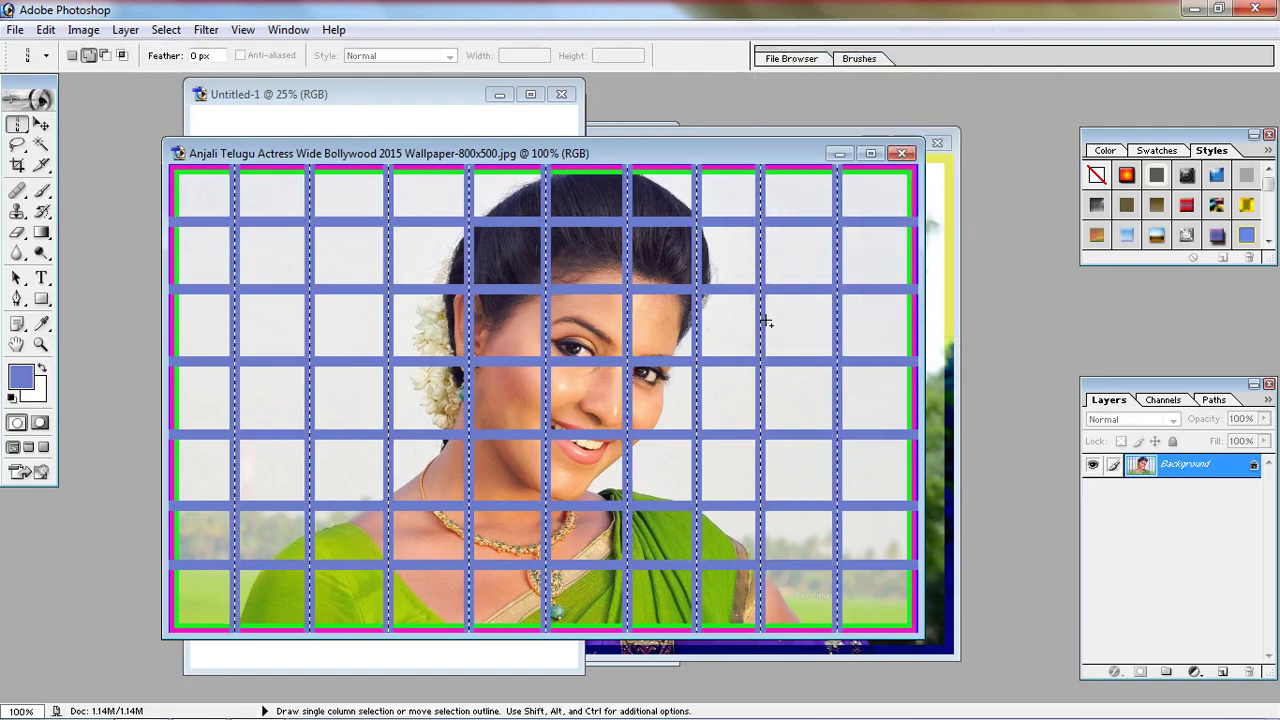
pyautogui.hotkey('ctrl', 'd')
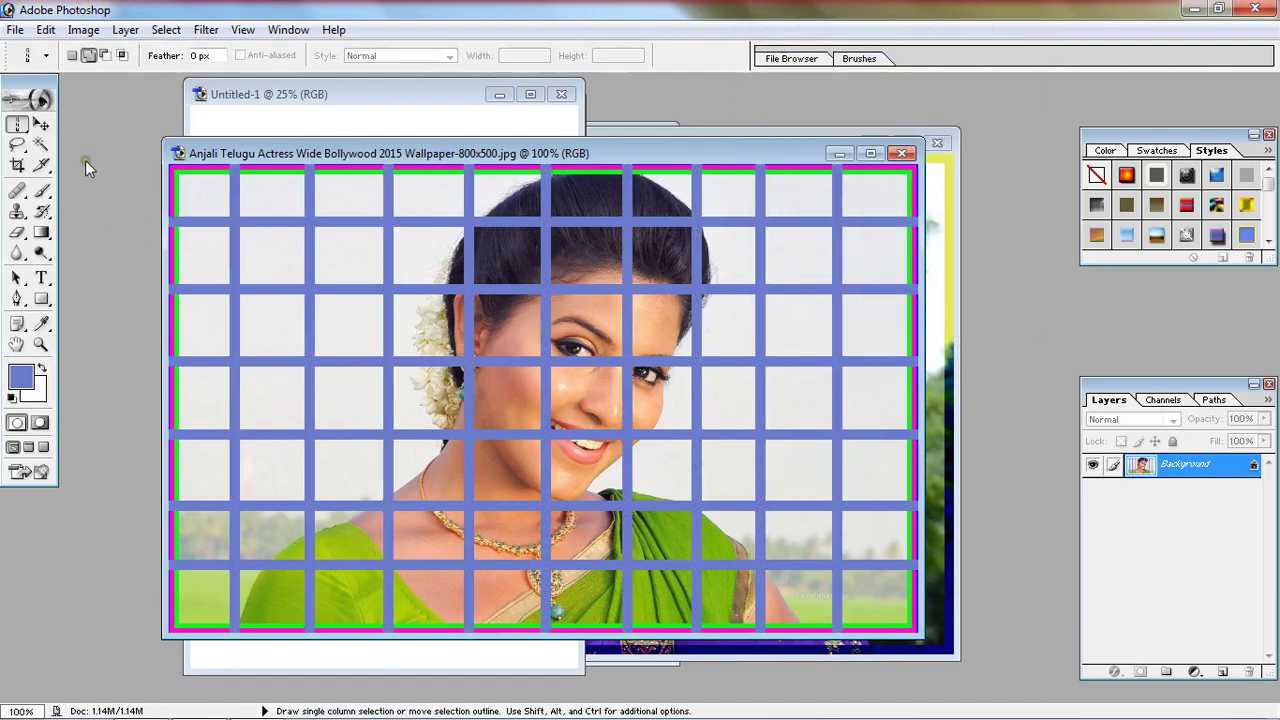
pyautogui.click(17, 126)
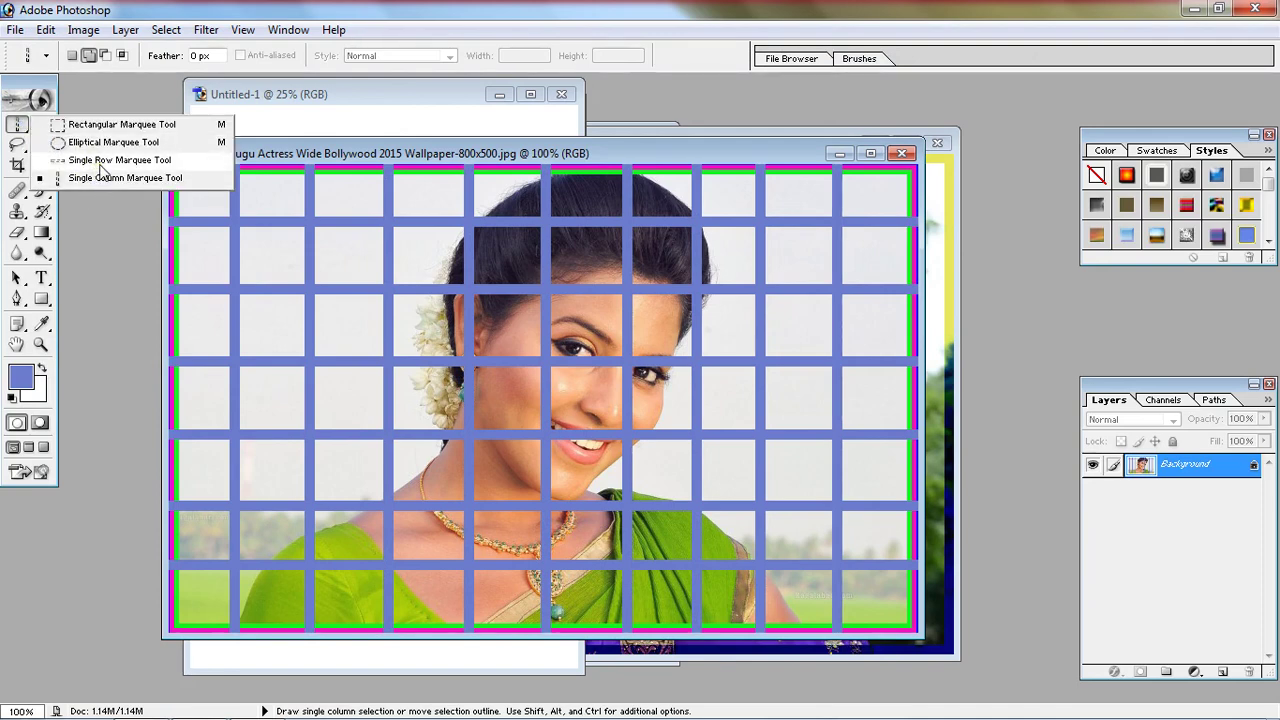
pyautogui.click(357, 94)
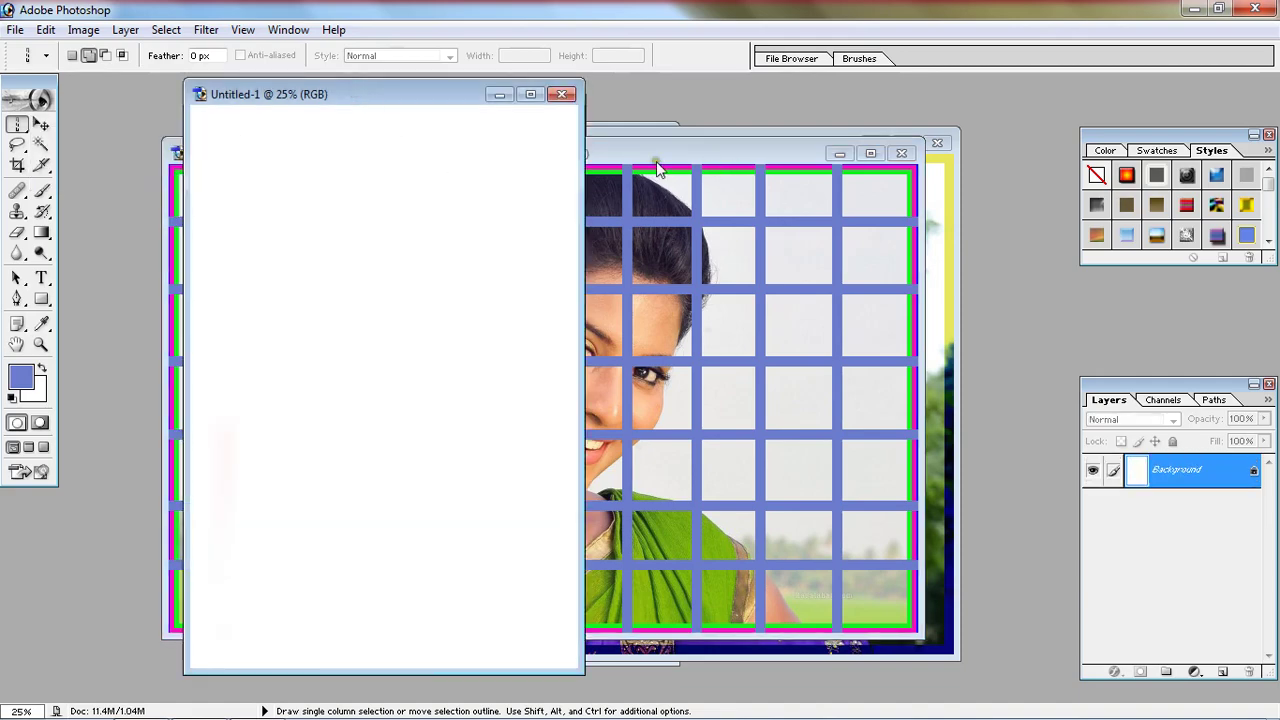
# - Open anusuya.jpg from the Images folder and maximize its document window
pyautogui.click(944, 310)
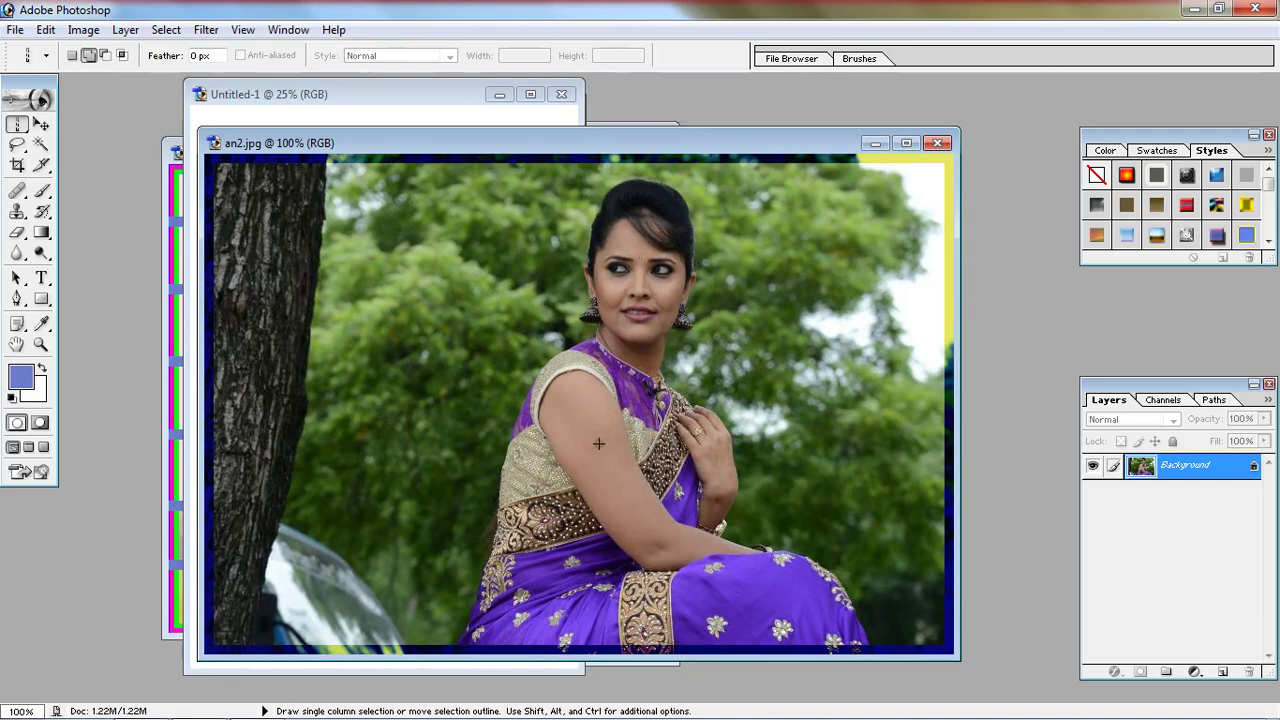
pyautogui.doubleClick(1025, 296)
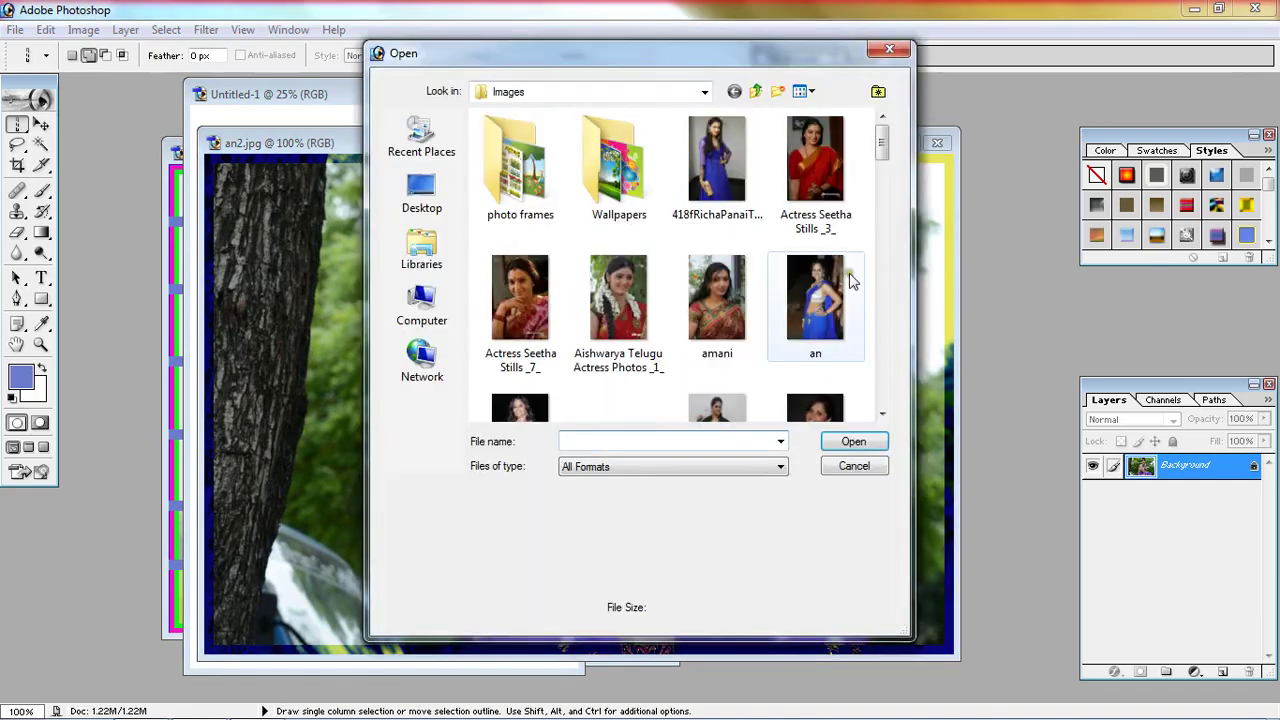
pyautogui.click(881, 415)
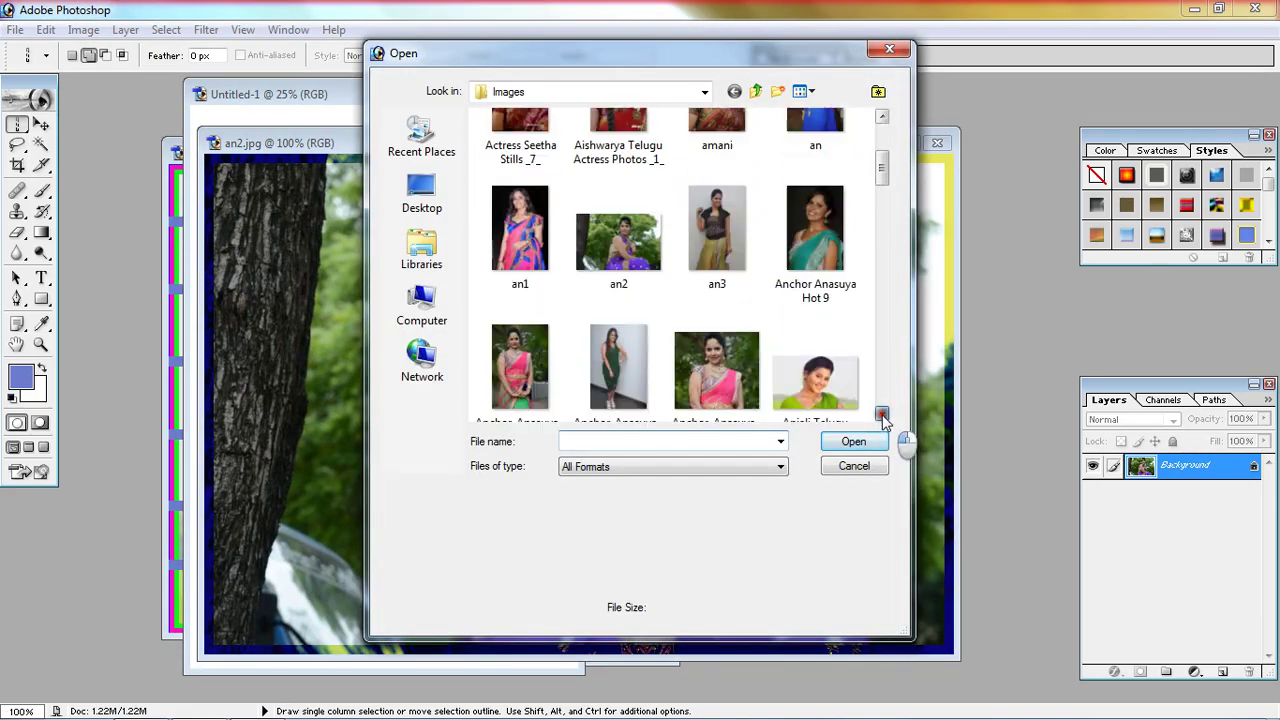
pyautogui.click(881, 415)
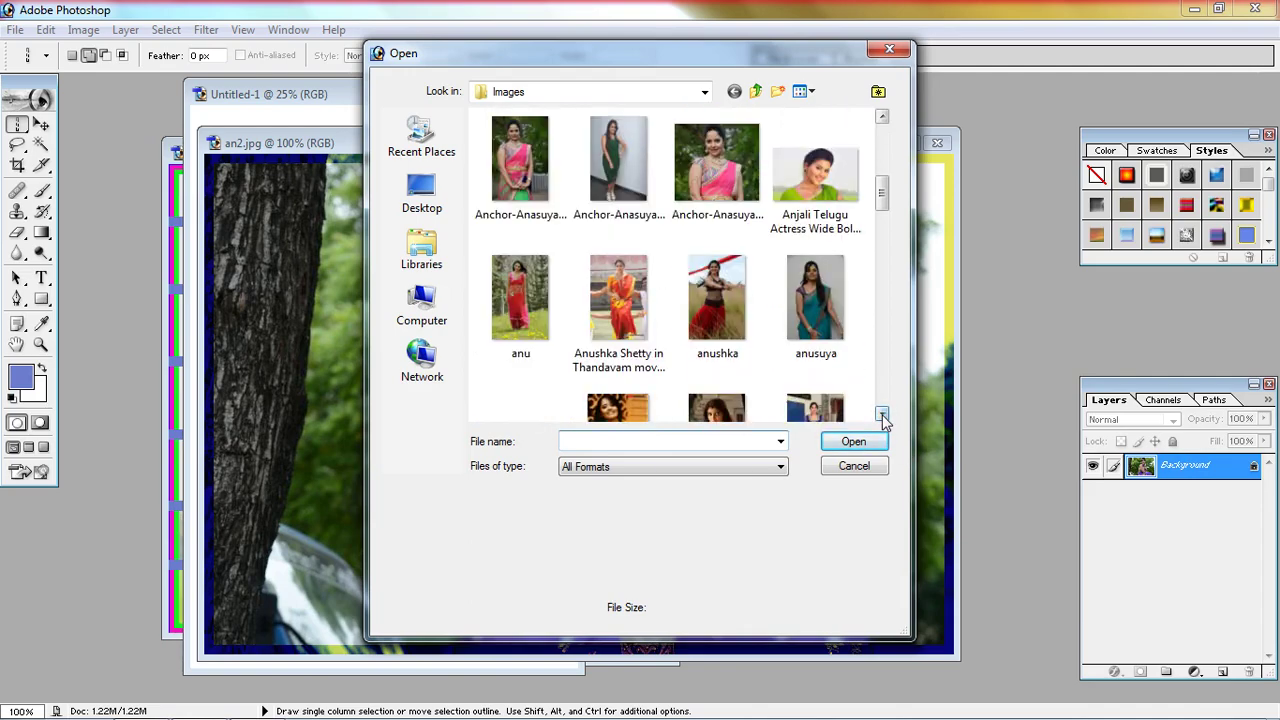
pyautogui.click(881, 415)
pyautogui.click(808, 240)
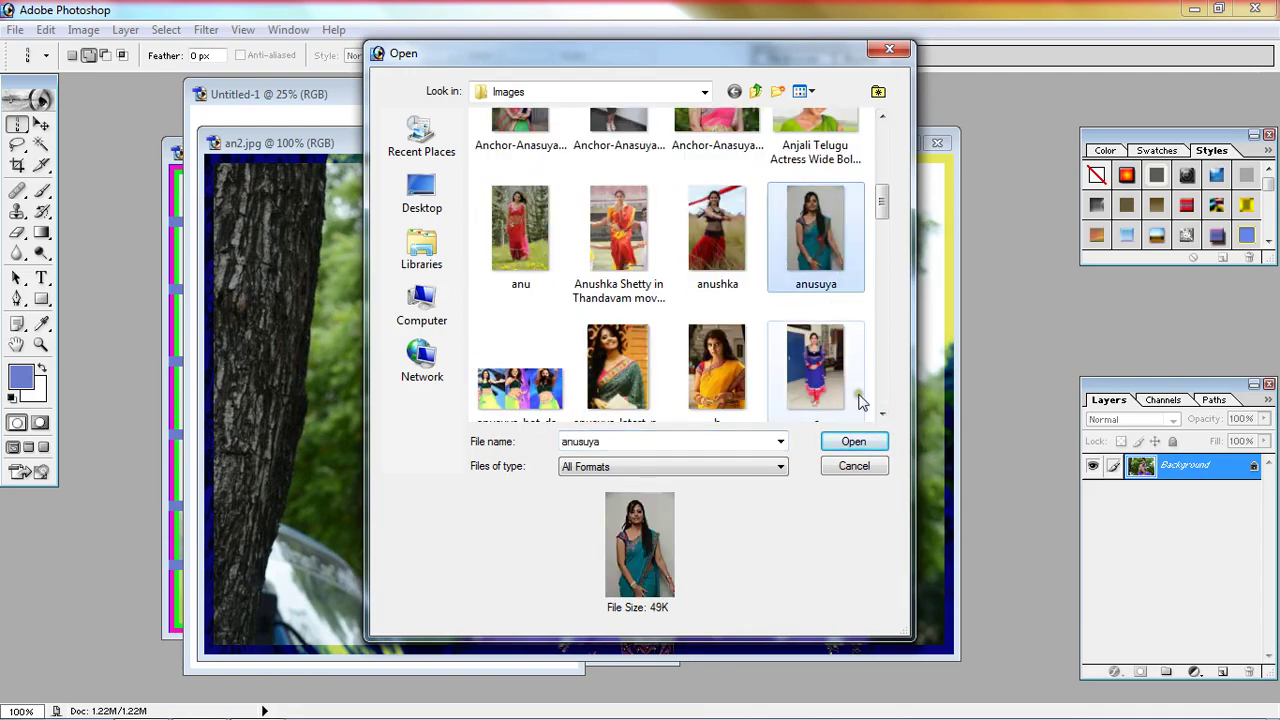
pyautogui.click(853, 441)
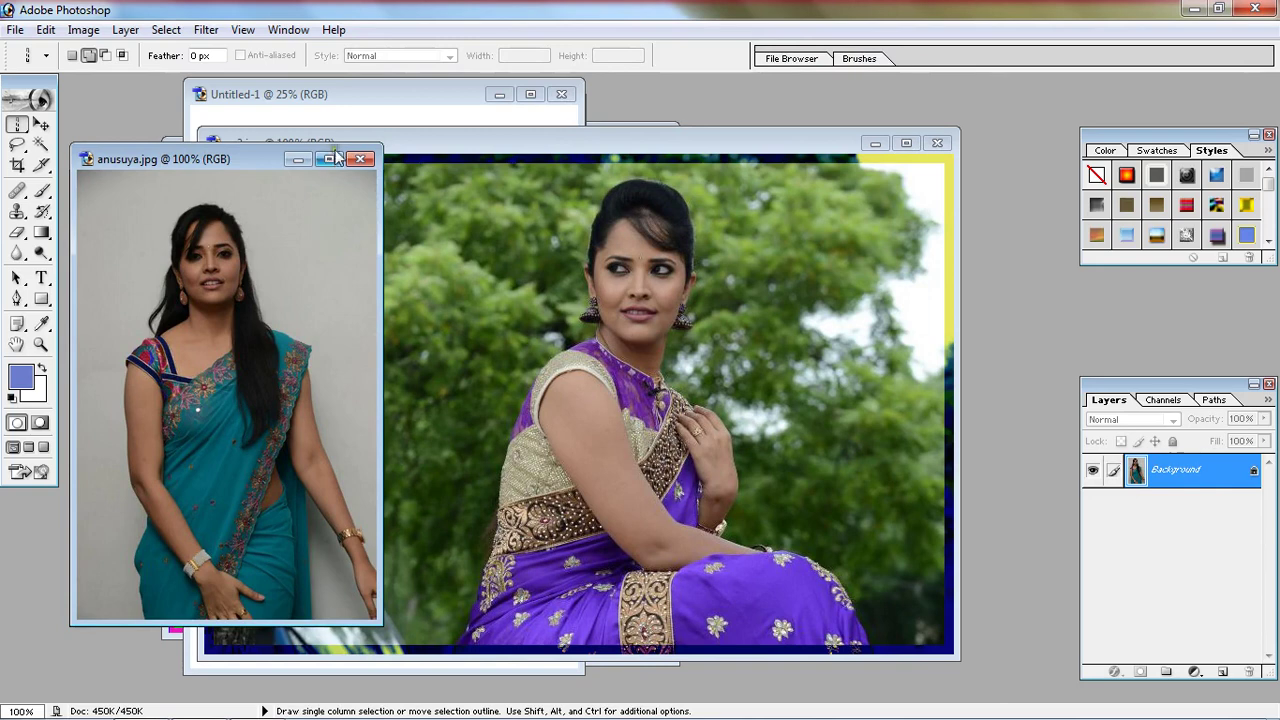
pyautogui.click(336, 157)
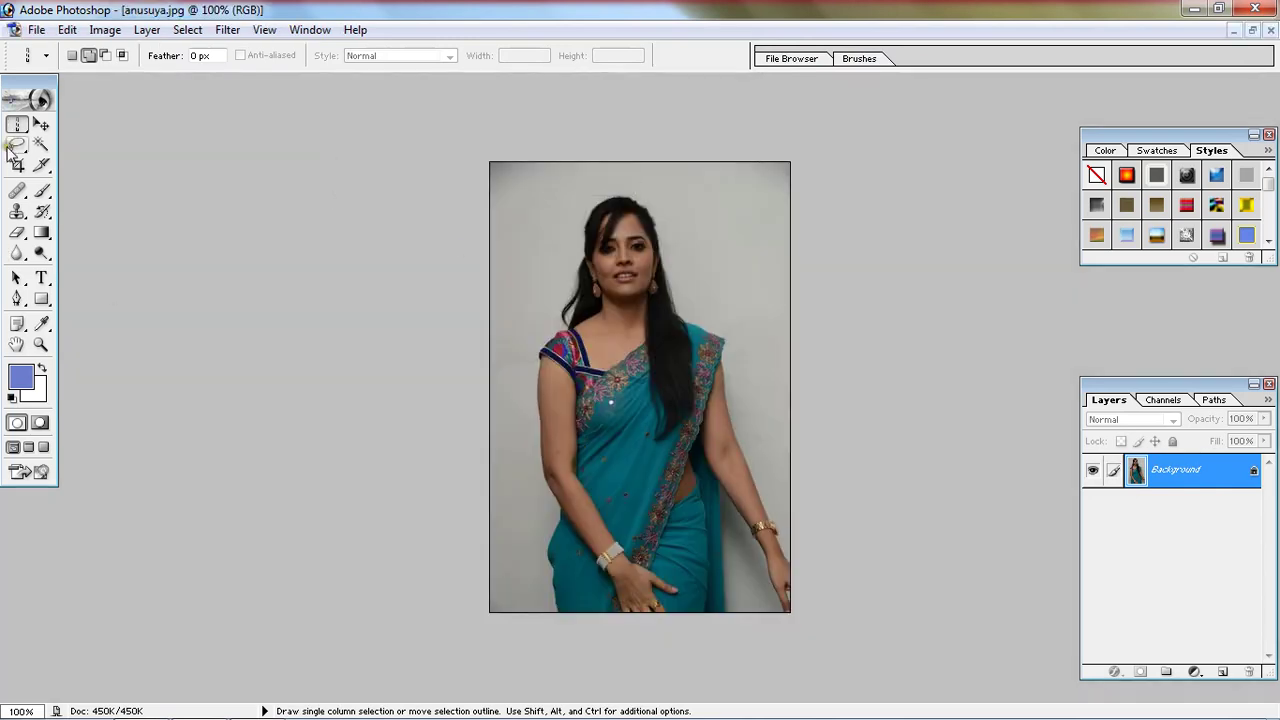
# - With the Single Row Marquee Tool, add one-pixel row selections across the anusuya photo's middle
pyautogui.moveTo(17, 127); pyautogui.dragTo(85, 166)
pyautogui.click(83, 162)
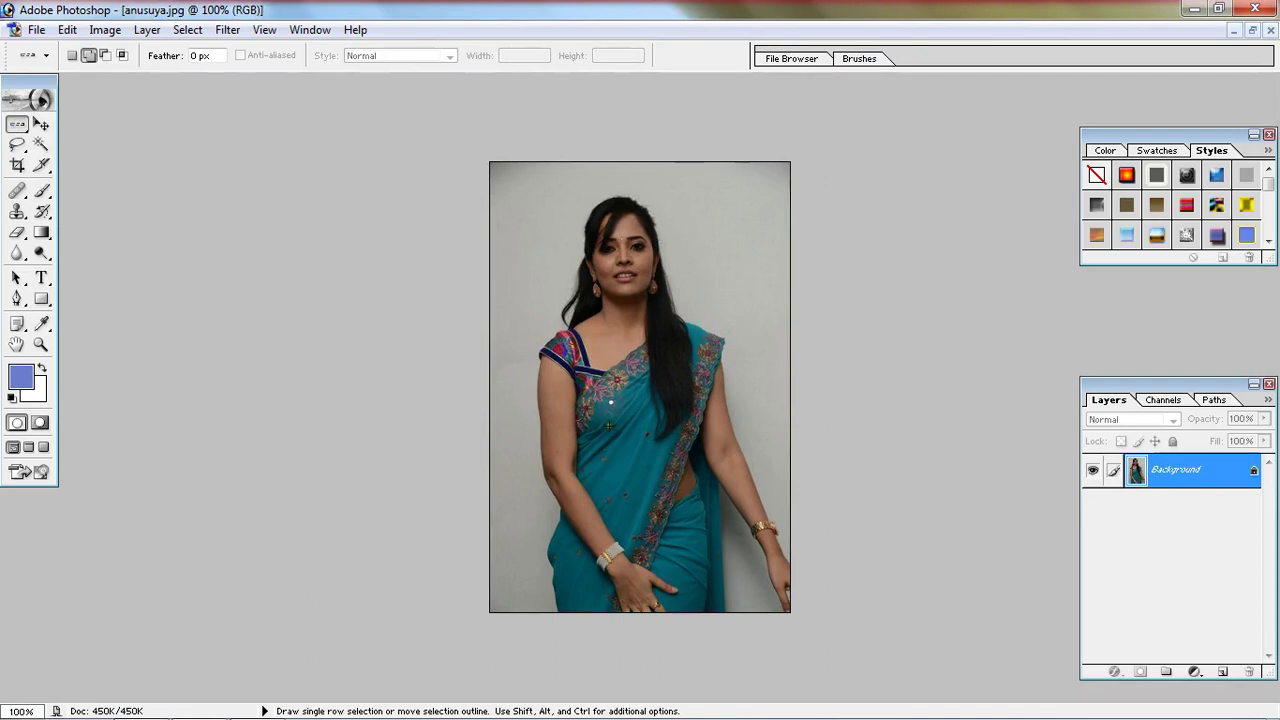
pyautogui.click(615, 458)
pyautogui.keyDown('shift'); pyautogui.click(591, 496); pyautogui.keyUp('shift')
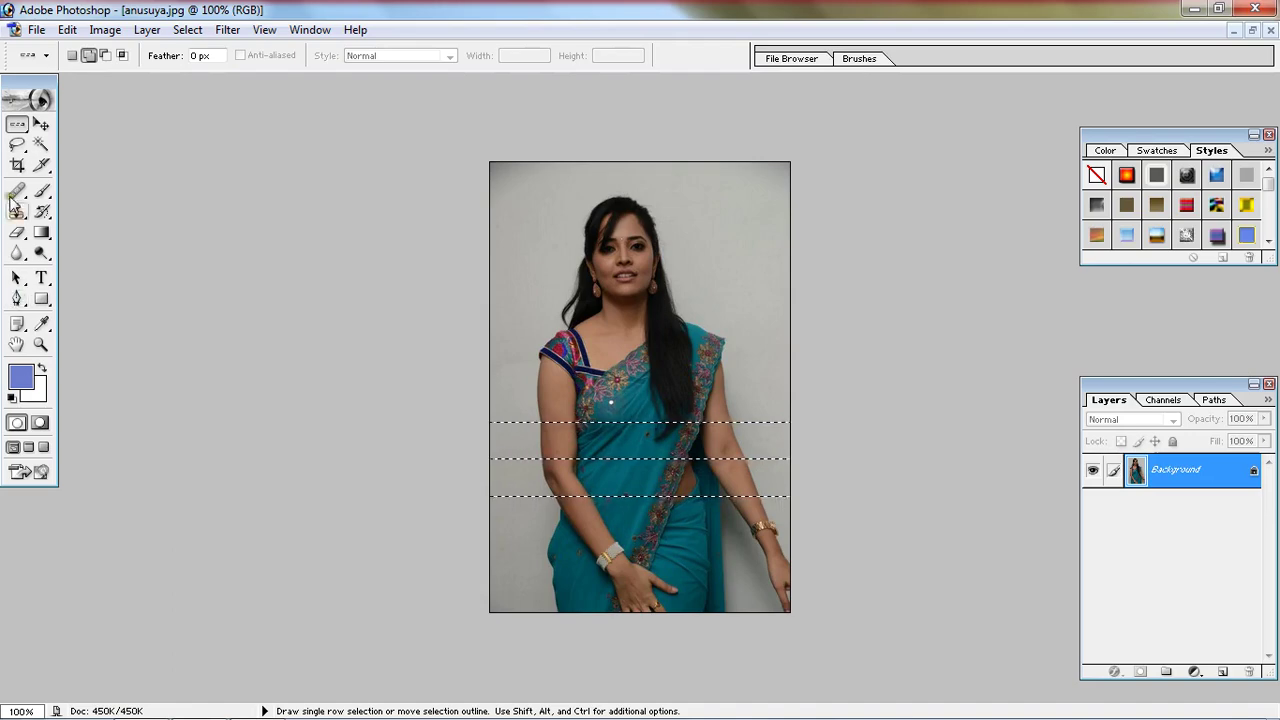
pyautogui.click(67, 29)
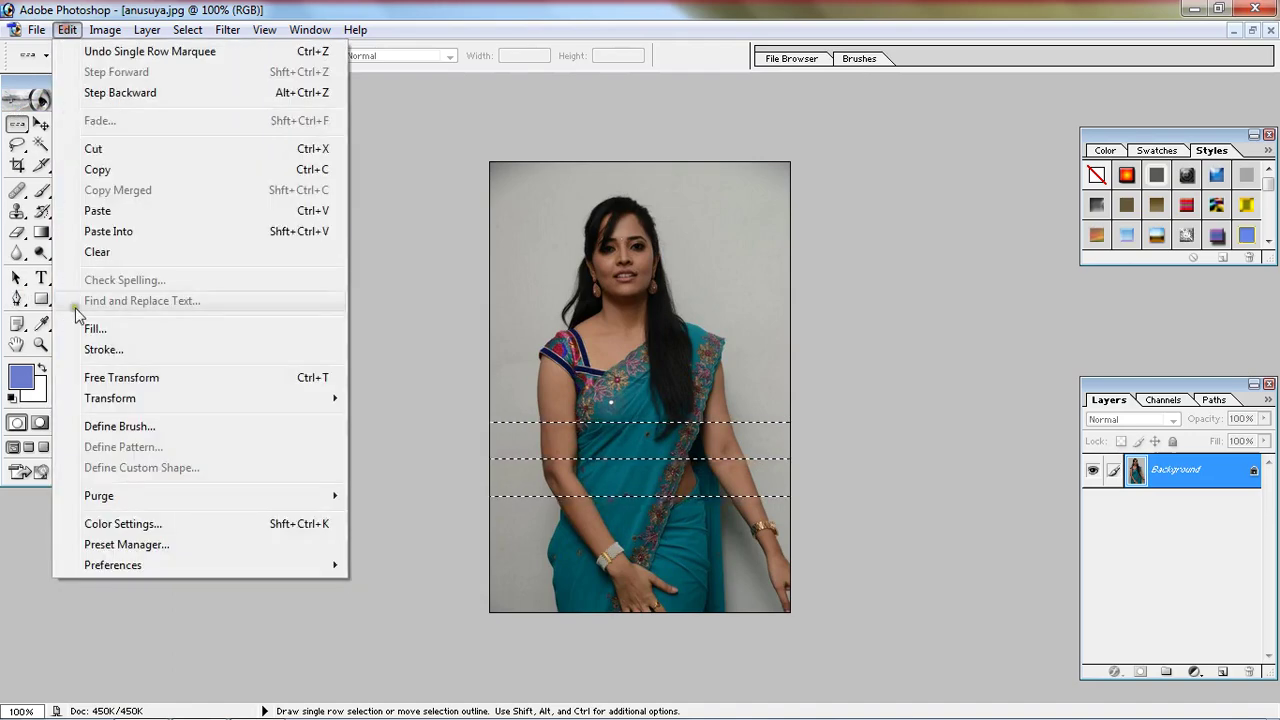
# - Stroke the three row selections with a 10 px bright magenta stroke, then deselect
pyautogui.click(103, 350)
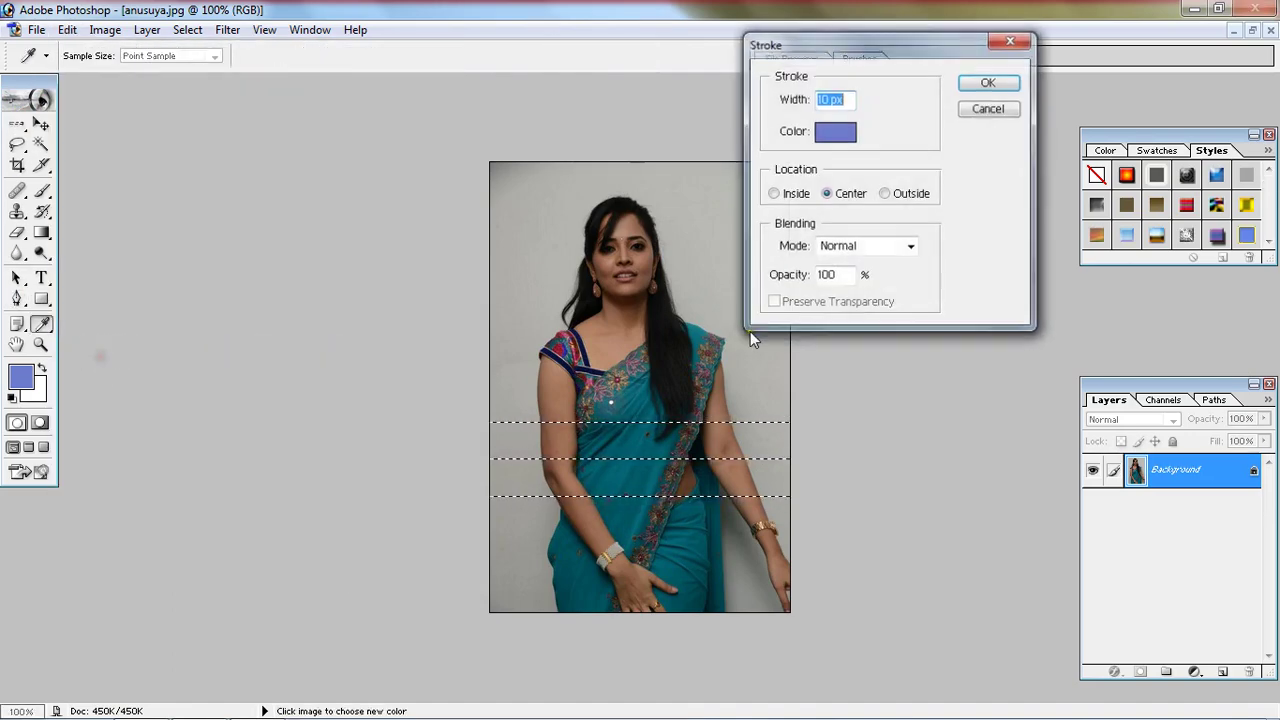
pyautogui.click(840, 135)
pyautogui.click(682, 281)
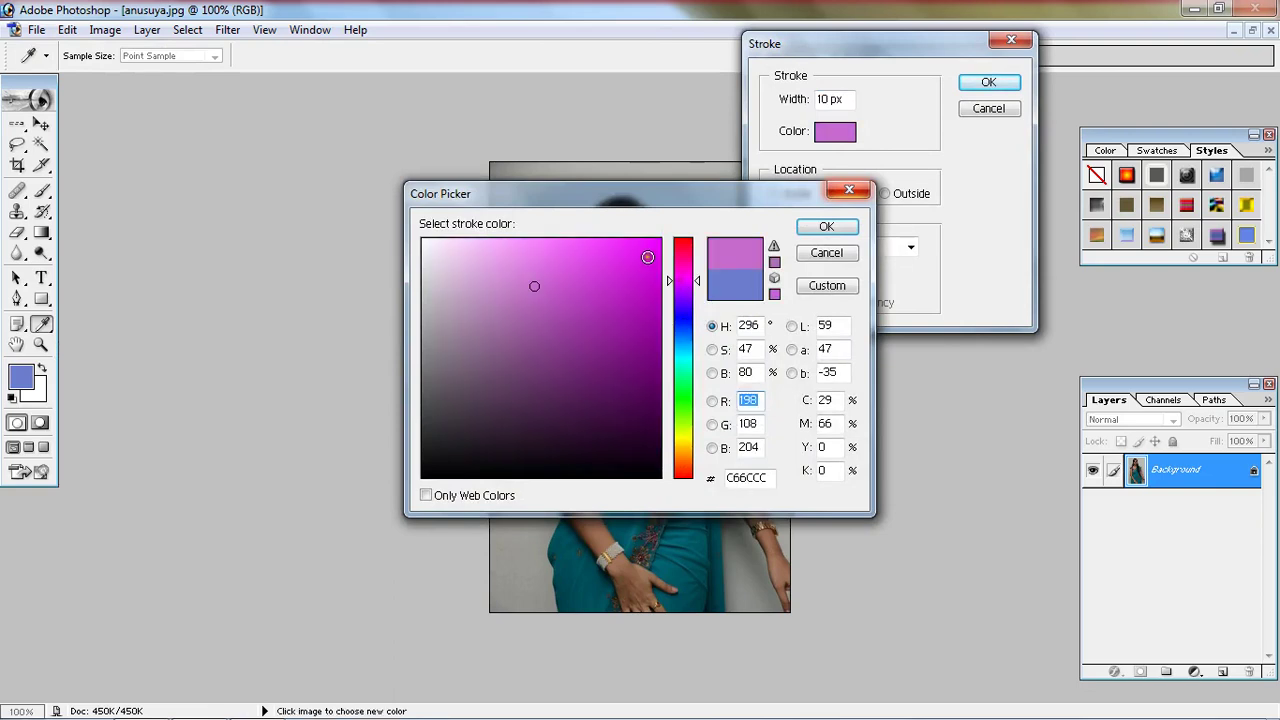
pyautogui.click(656, 244)
pyautogui.click(826, 226)
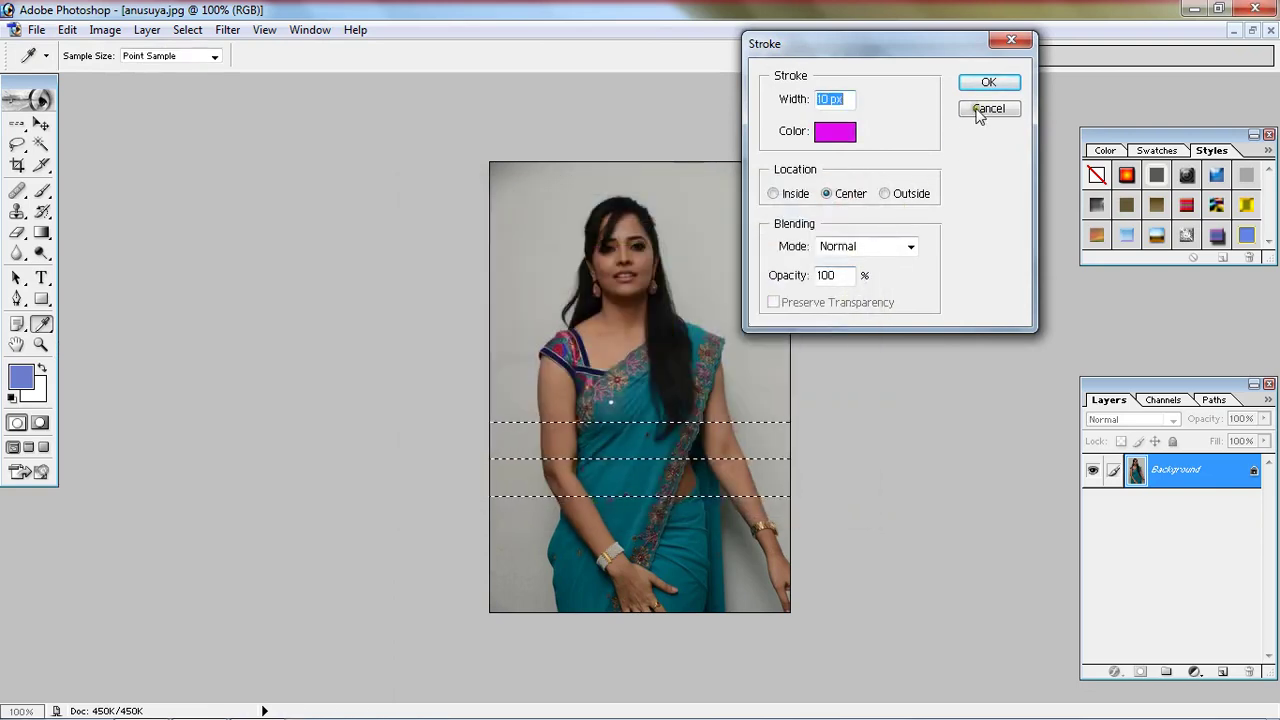
pyautogui.click(987, 82)
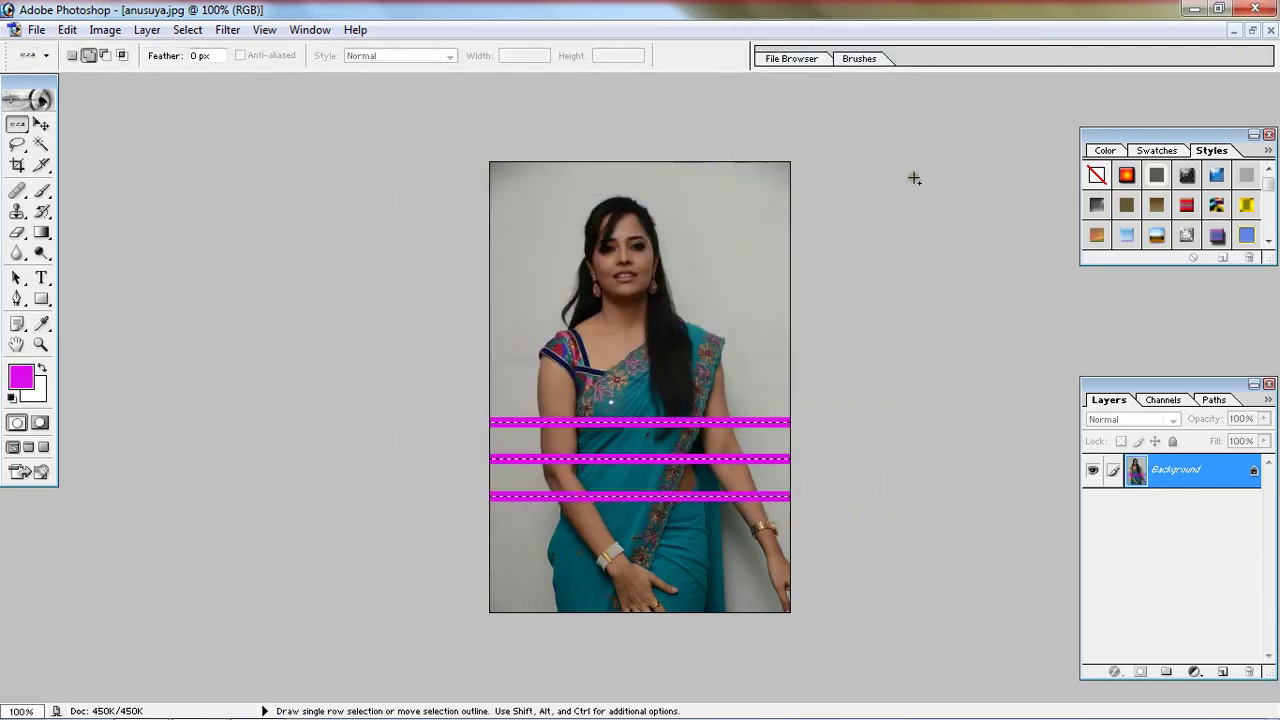
pyautogui.hotkey('ctrl', 'd')
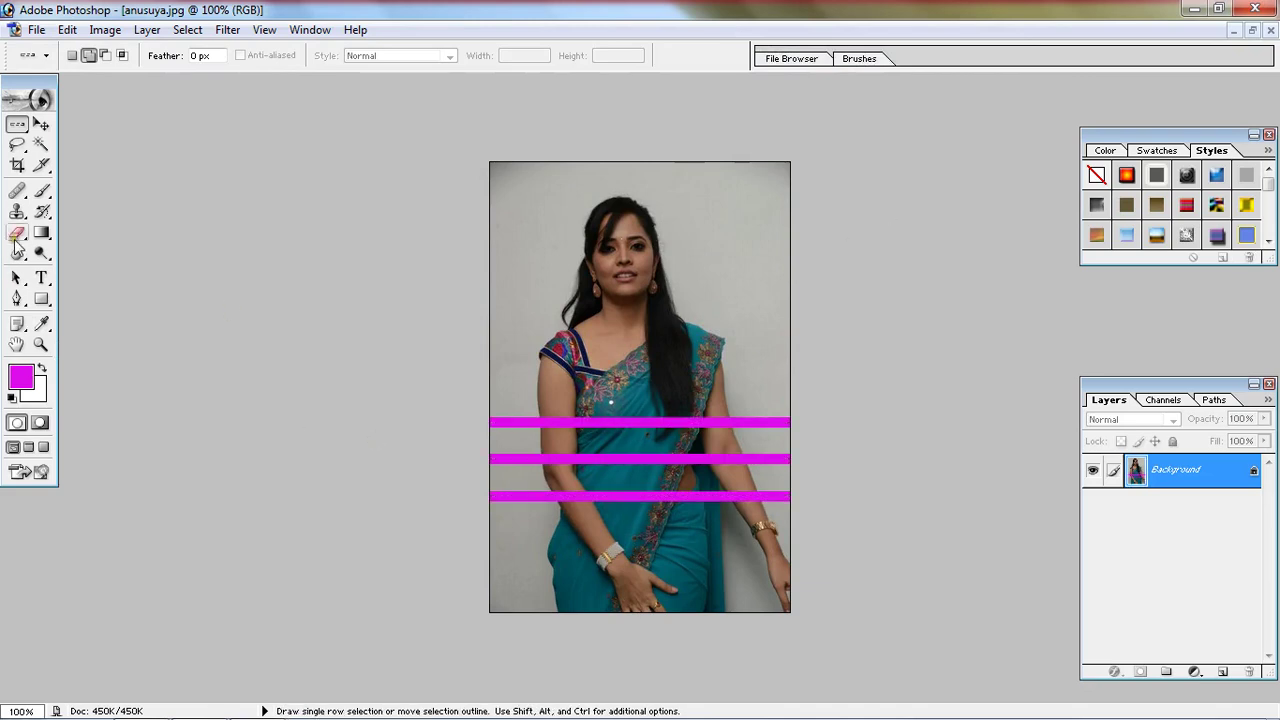
# - Erase the left ends of the magenta lines with a 400 px eraser
pyautogui.click(17, 233)
pyautogui.click(387, 402)
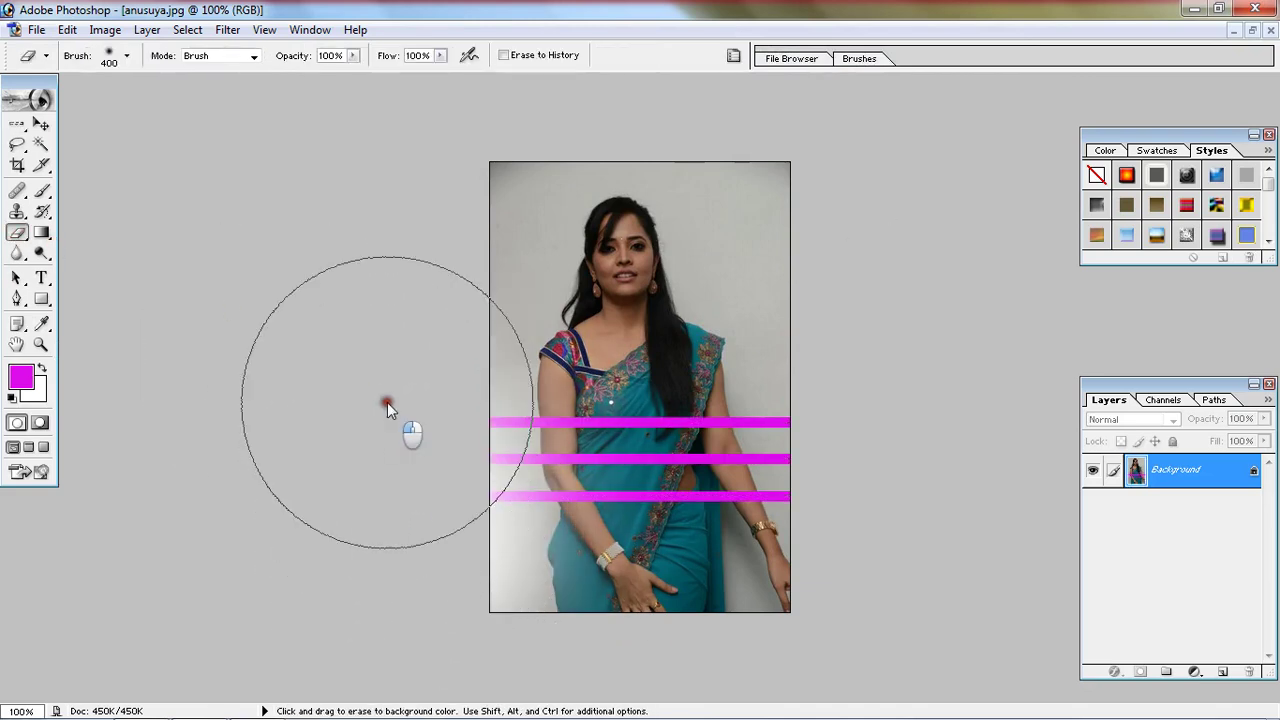
pyautogui.moveTo(387, 402); pyautogui.dragTo(362, 474)
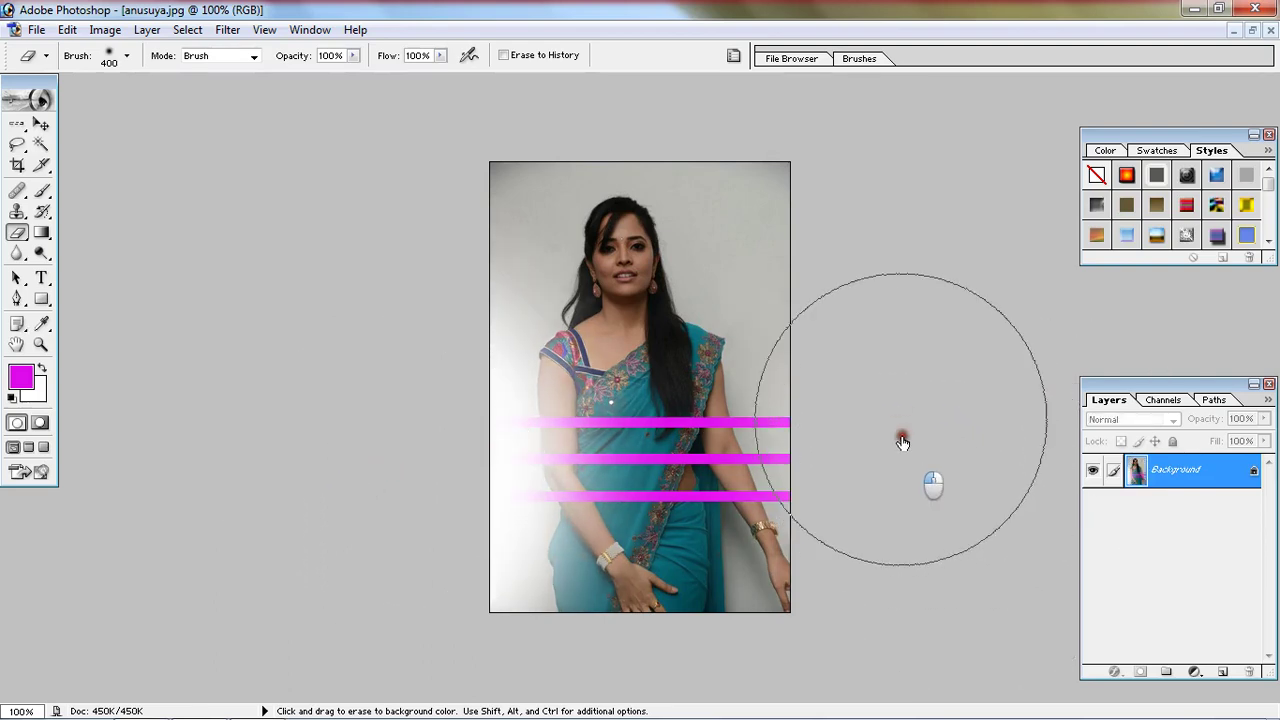
# - Shrink the eraser, erase the lines' right ends, then undo that erasure
pyautogui.press('[')
pyautogui.press('[')
pyautogui.press('[')
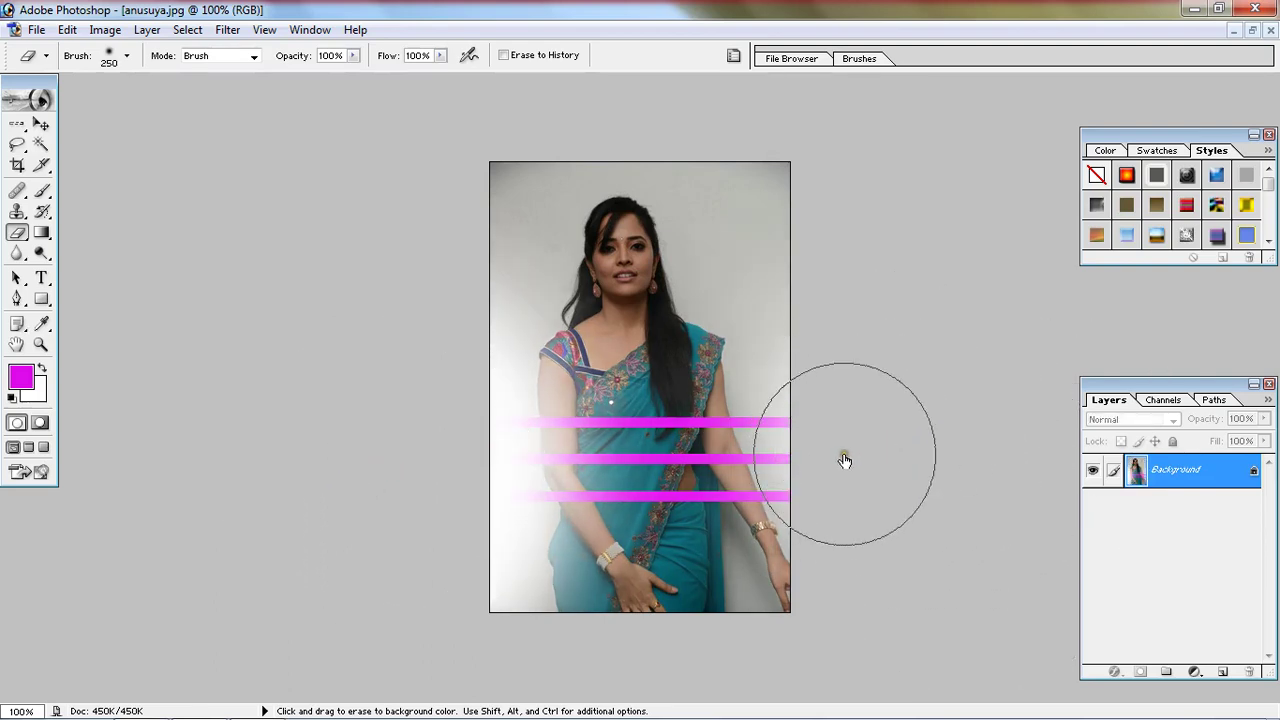
pyautogui.press('[')
pyautogui.press('[')
pyautogui.press('[')
pyautogui.moveTo(789, 491)
pyautogui.mouseDown()
pyautogui.moveTo(792, 458)
pyautogui.moveTo(756, 444)
pyautogui.moveTo(755, 420)
pyautogui.mouseUp()
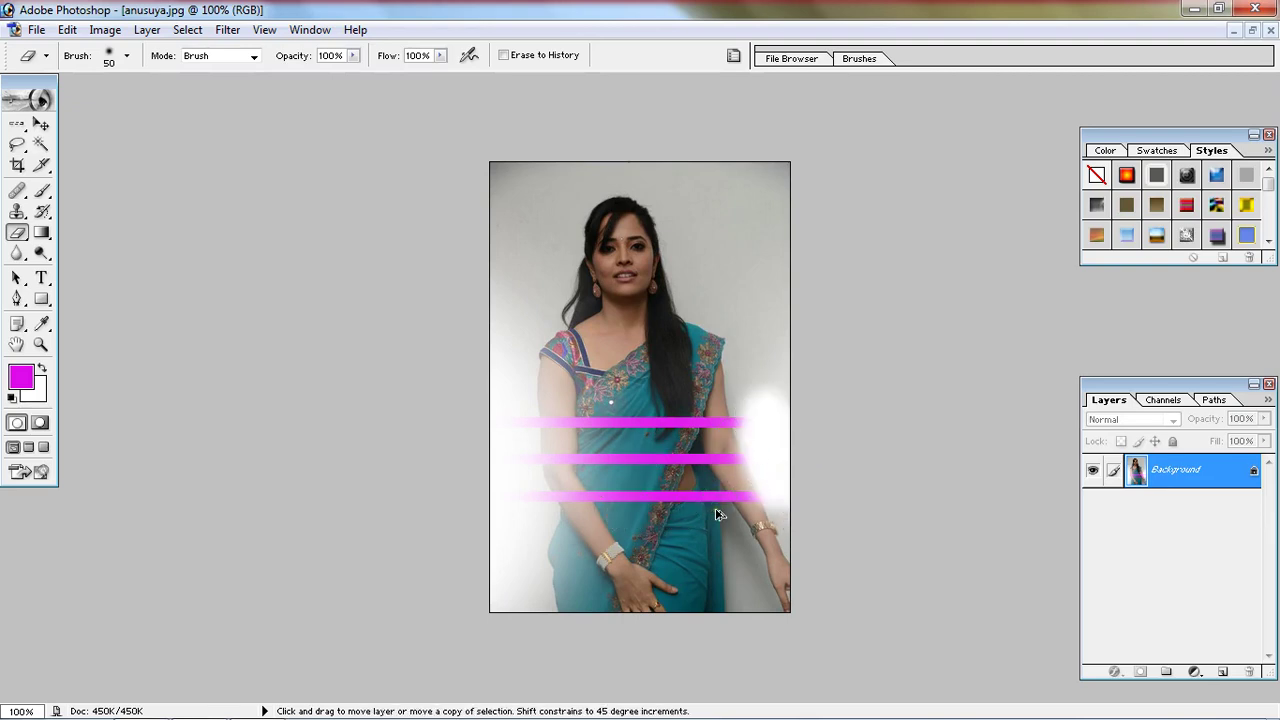
pyautogui.hotkey('ctrl', 'alt', 'z')
pyautogui.hotkey('ctrl', 'alt', 'z')
pyautogui.hotkey('ctrl', 'alt', 'z')
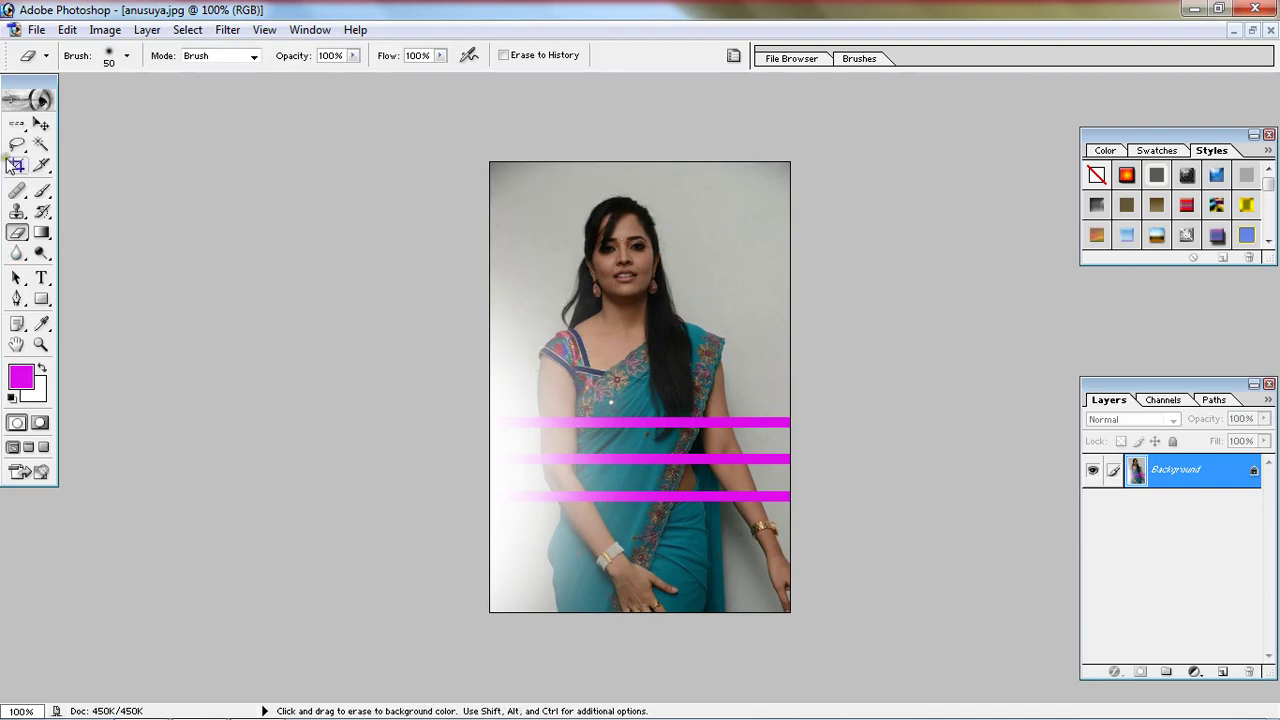
pyautogui.click(14, 127)
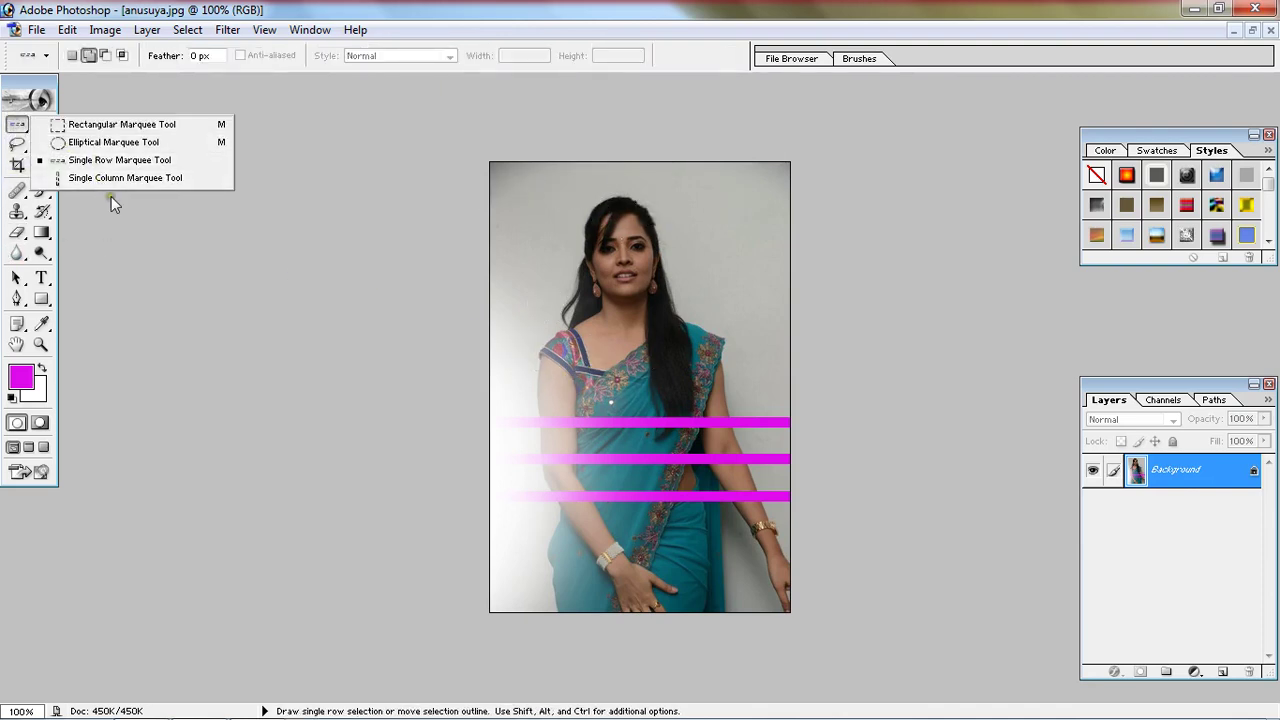
# - Select a single-pixel row across an2.jpg at the woman's eyes and restore it as a floating window
pyautogui.click(772, 10)
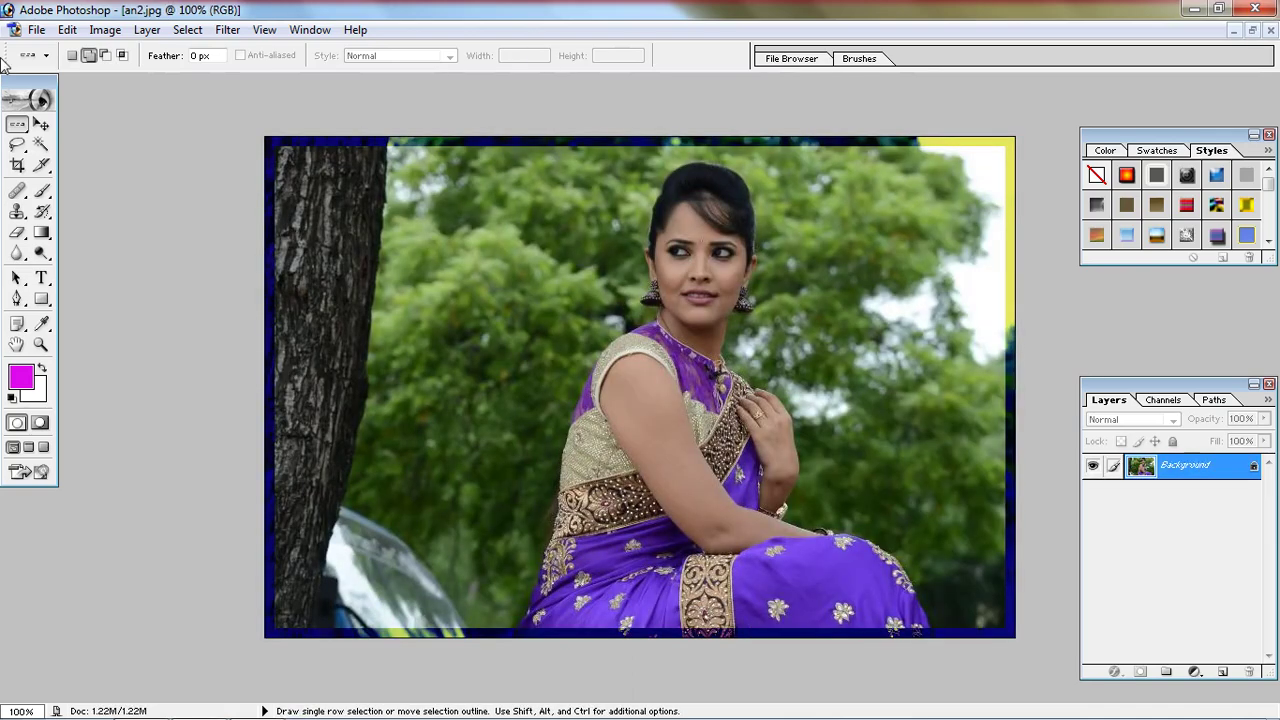
pyautogui.click(67, 29)
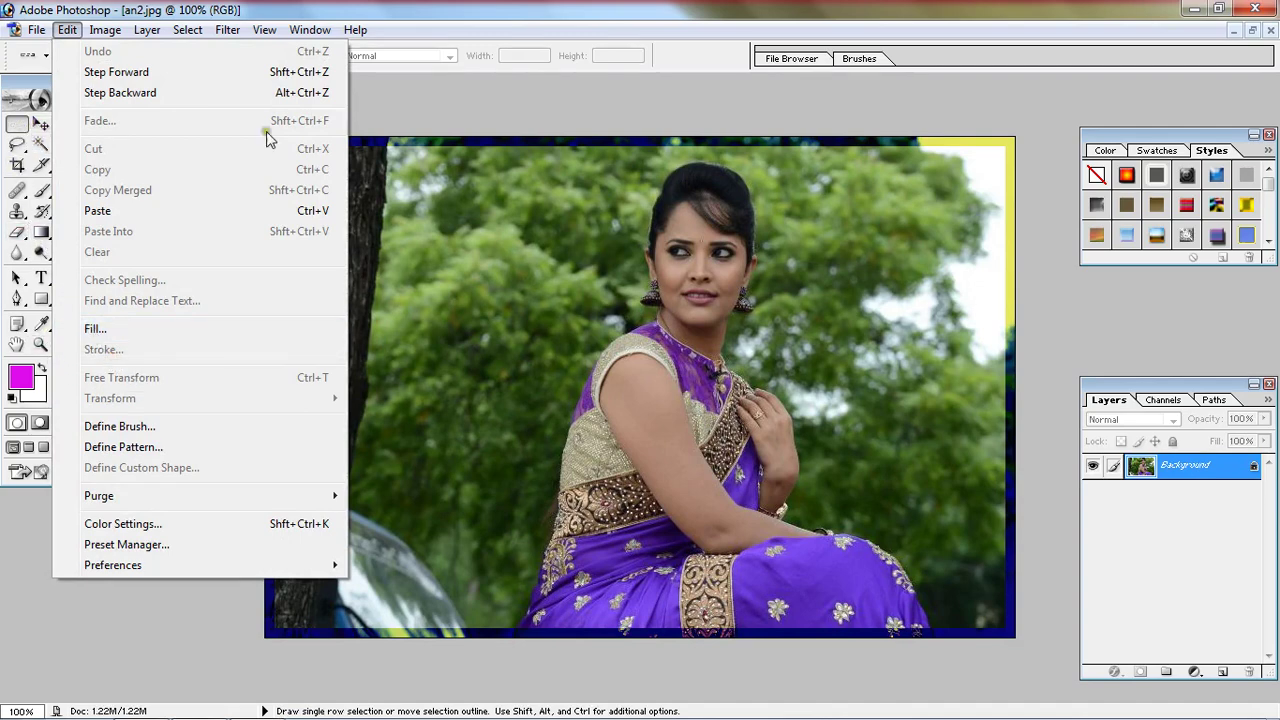
pyautogui.click(600, 130)
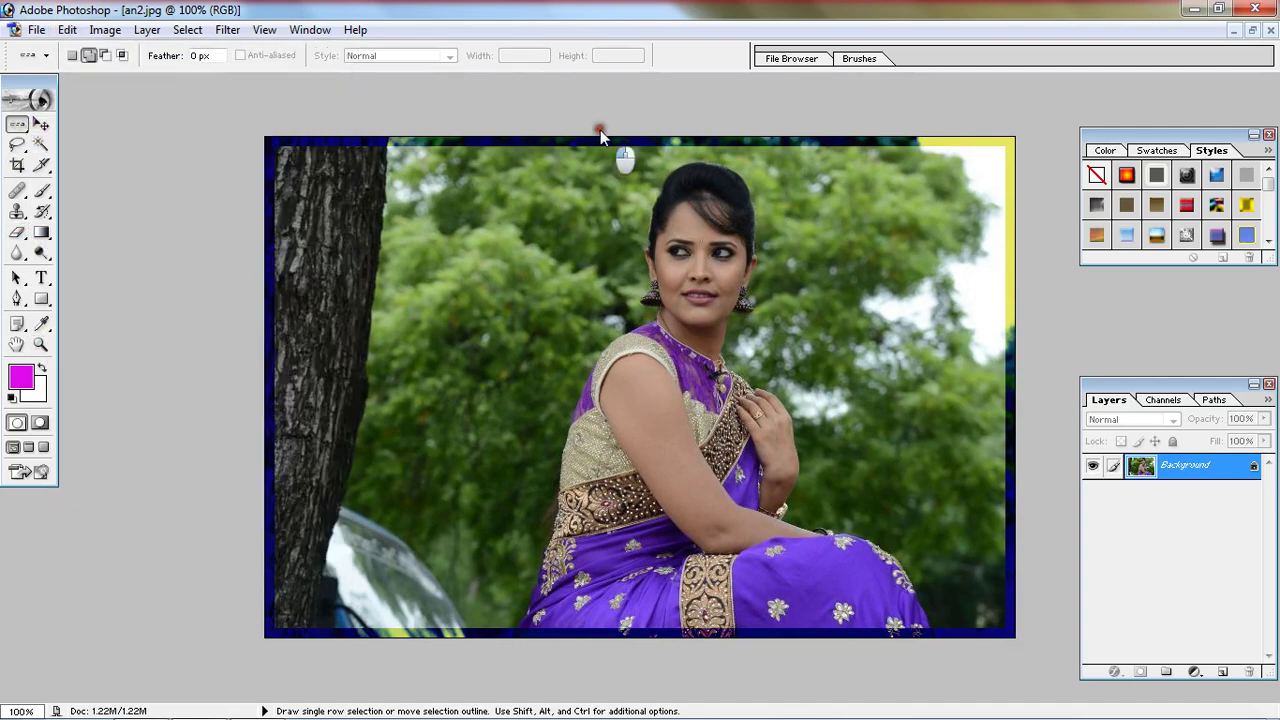
pyautogui.click(18, 127)
pyautogui.click(570, 255)
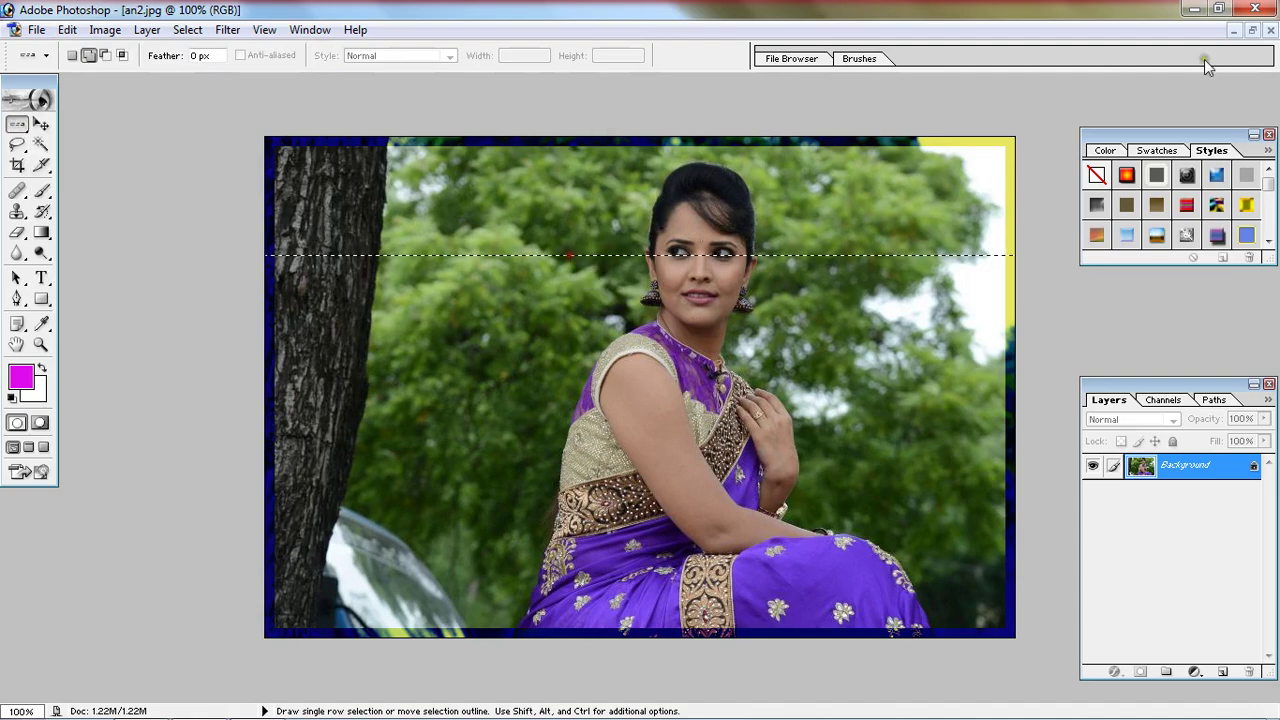
pyautogui.click(1252, 31)
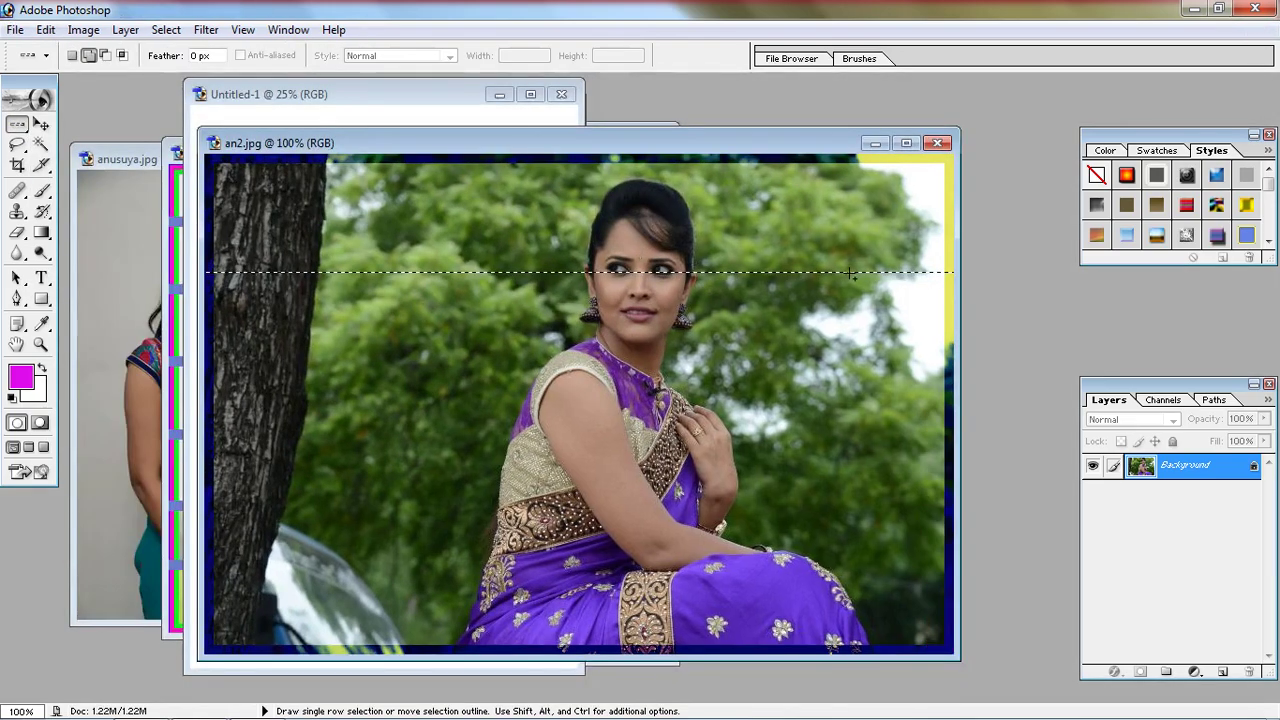
# - Move the an2.jpg window up and right to uncover Untitled-1, then cycle through the open documents
pyautogui.moveTo(651, 143); pyautogui.dragTo(1014, 96)
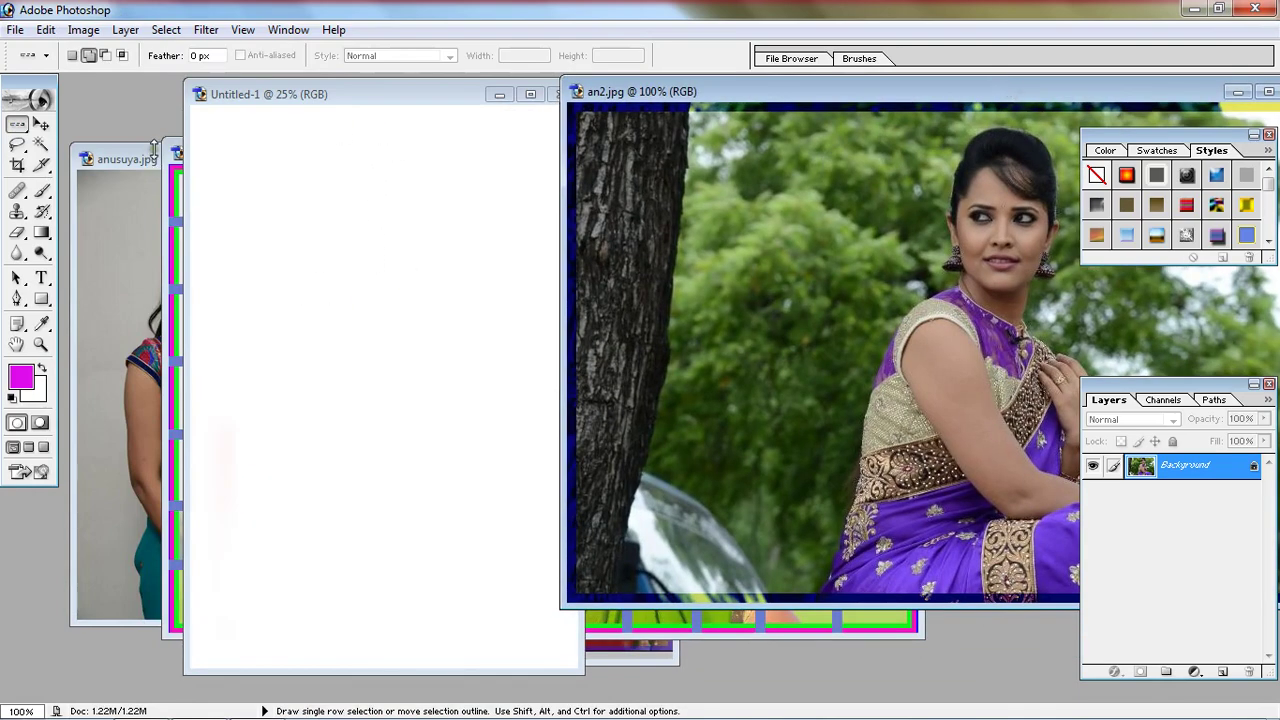
pyautogui.press('ctrl')
pyautogui.click(197, 193)
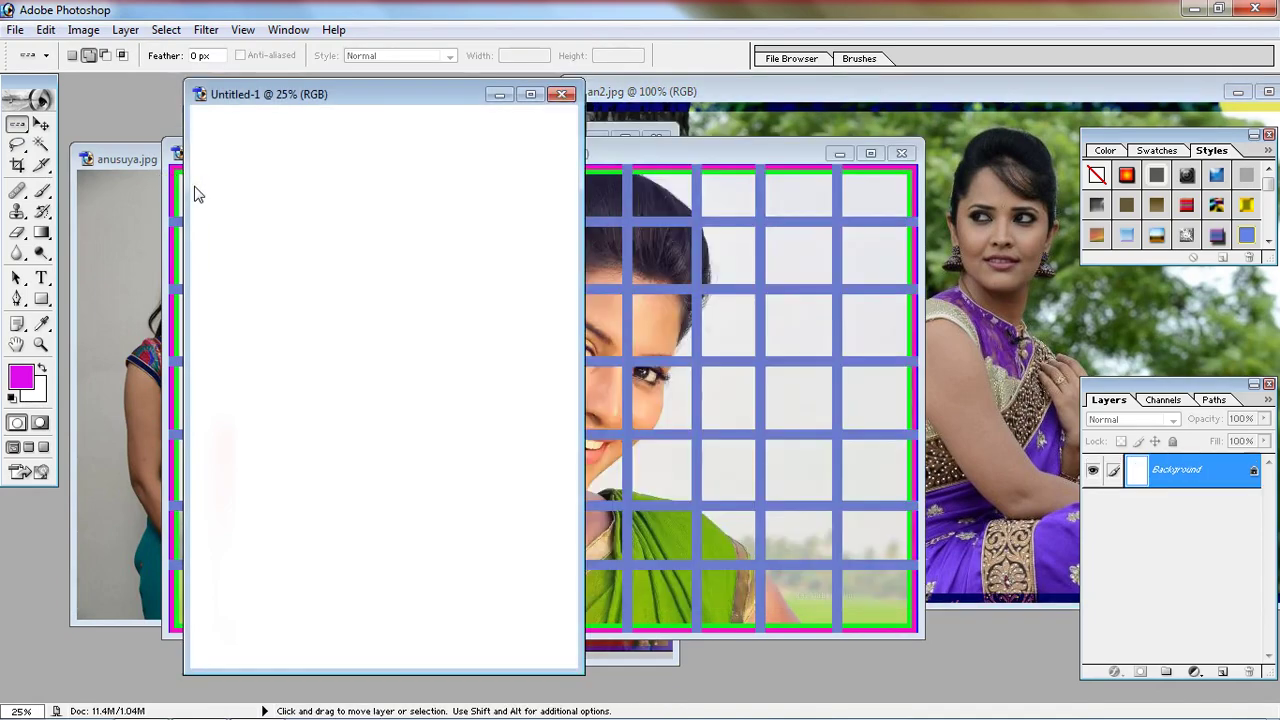
pyautogui.hotkey('ctrl', 'Tab')
pyautogui.hotkey('ctrl', 'Tab')
pyautogui.hotkey('ctrl', 'Tab')
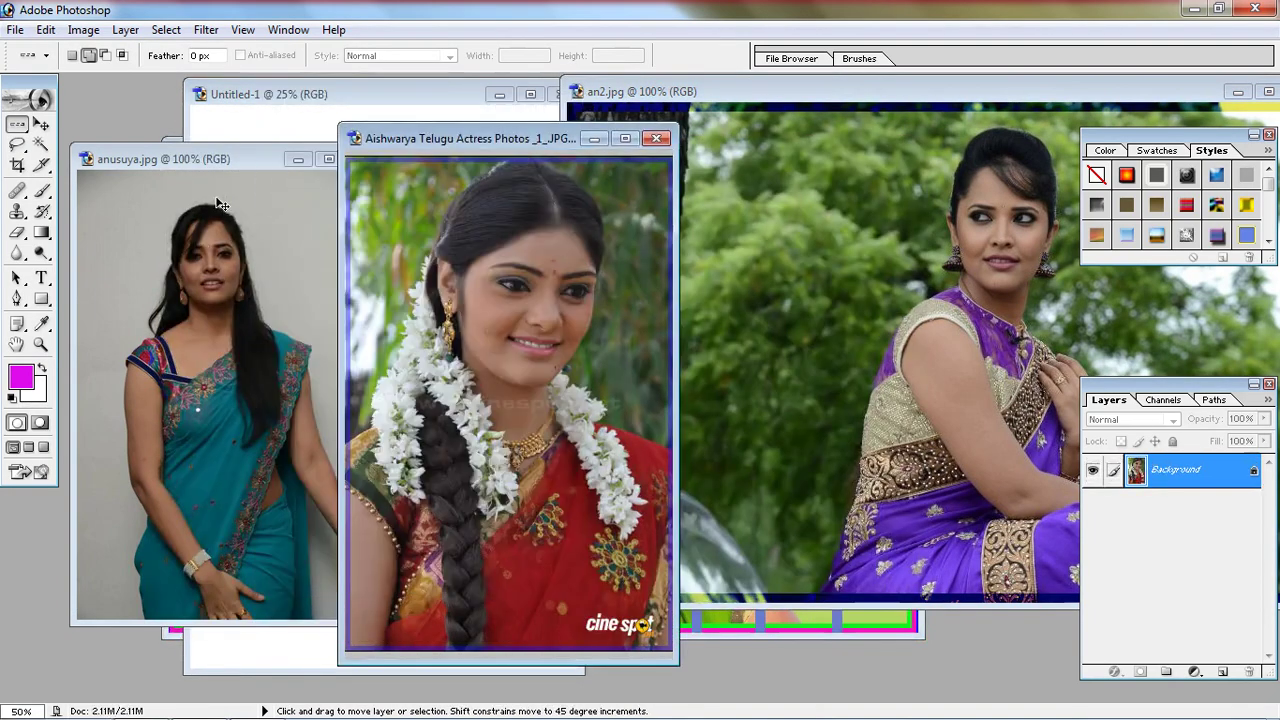
pyautogui.hotkey('ctrl', 'Tab')
pyautogui.hotkey('ctrl', 'Tab')
pyautogui.press('shift')
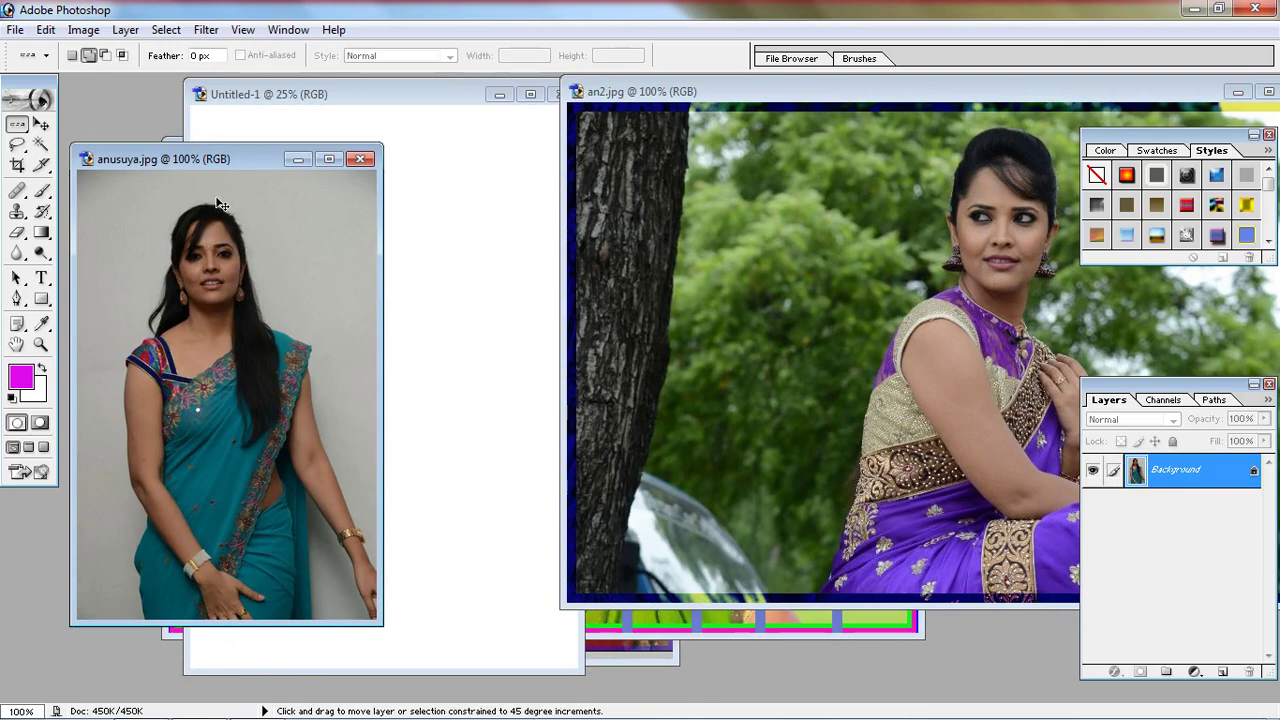
pyautogui.hotkey('ctrl', 'shift', 'Tab')
pyautogui.hotkey('ctrl', 'shift', 'Tab')
pyautogui.hotkey('ctrl', 'shift', 'Tab')
pyautogui.hotkey('ctrl', 'shift', 'Tab')
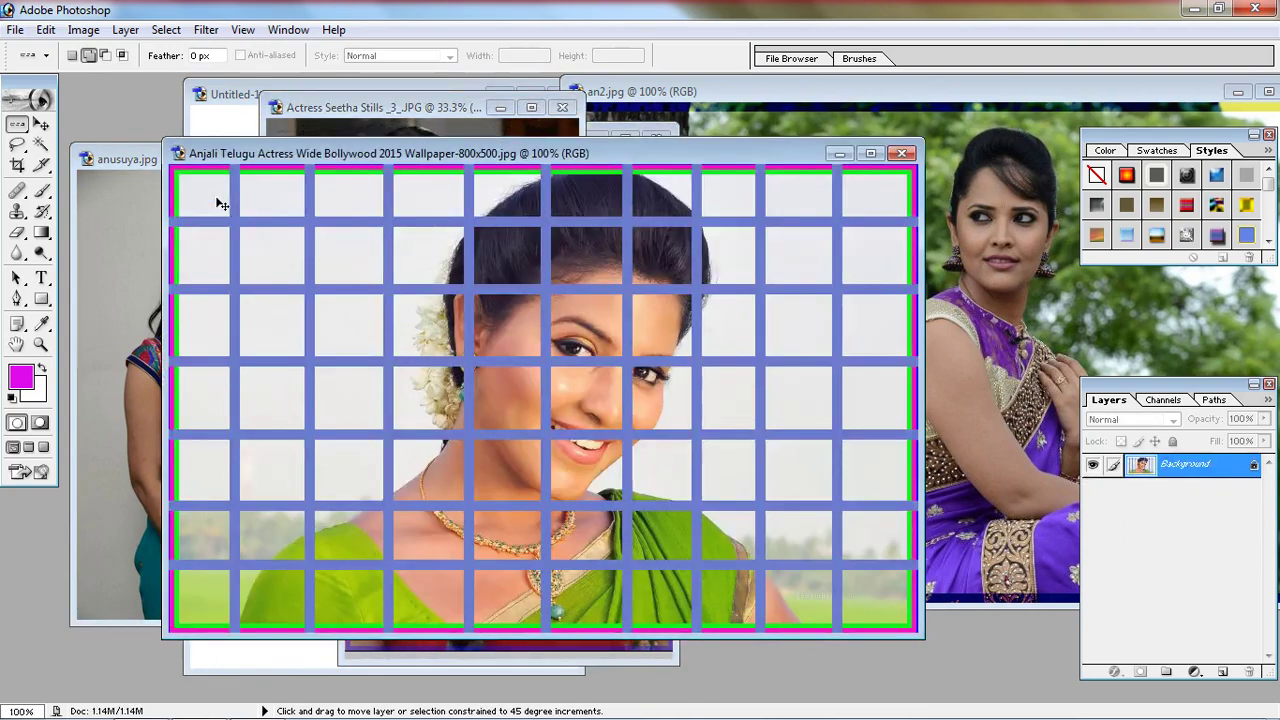
pyautogui.hotkey('ctrl', 'shift', 'Tab')
pyautogui.hotkey('ctrl', 'shift', 'Tab')
pyautogui.hotkey('ctrl', 'shift', 'Tab')
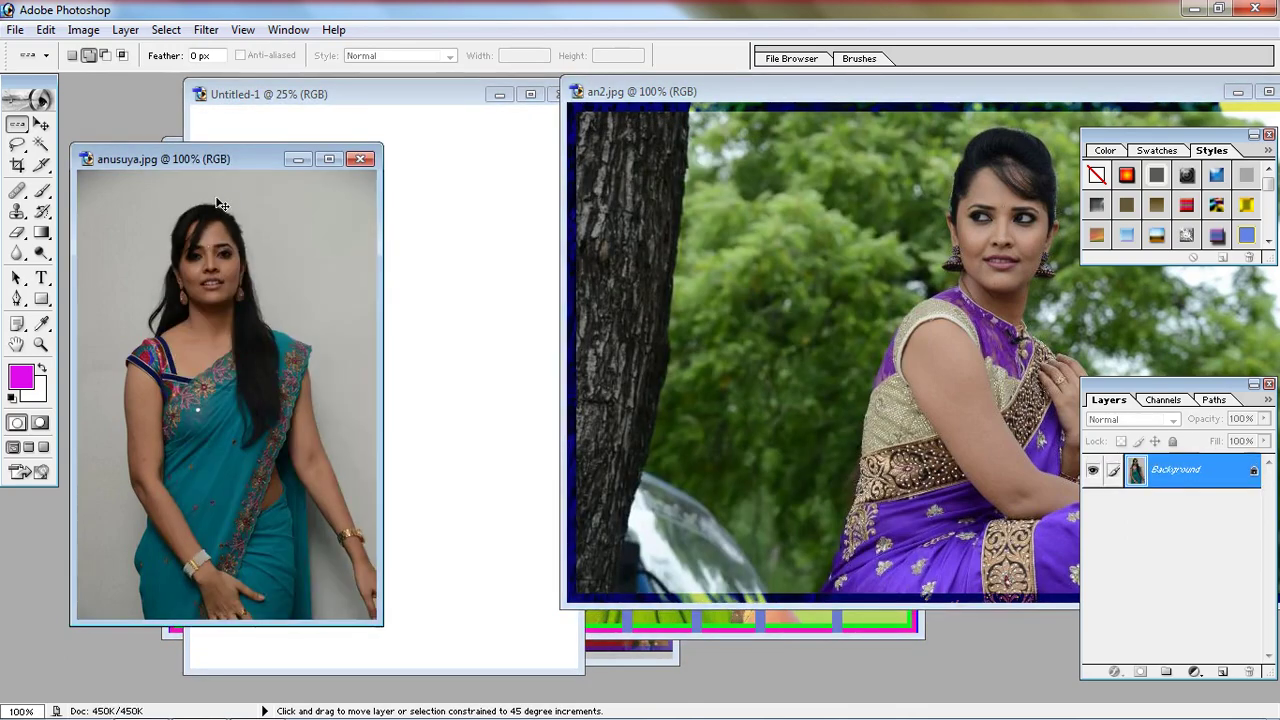
pyautogui.hotkey('ctrl', 'shift', 'Tab')
pyautogui.hotkey('ctrl', 'shift', 'Tab')
pyautogui.hotkey('ctrl', 'shift', 'Tab')
pyautogui.hotkey('ctrl', 'shift', 'Tab')
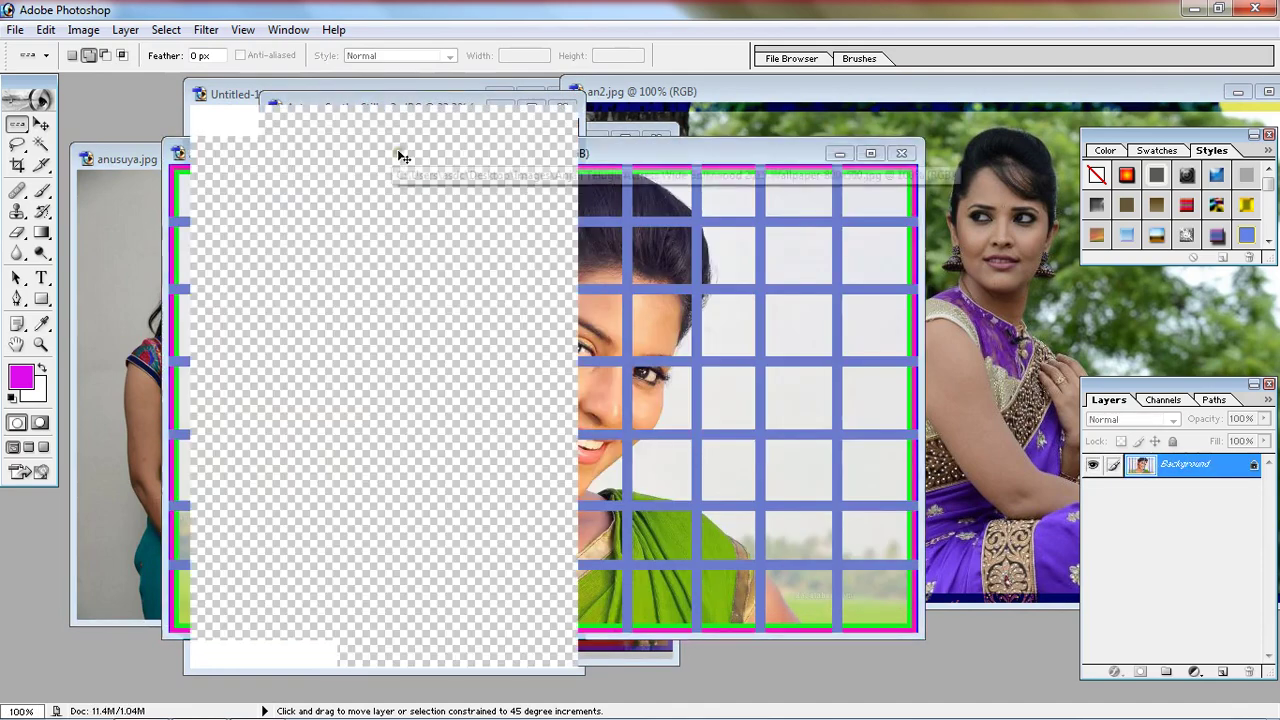
pyautogui.hotkey('ctrl', 'shift', 'Tab')
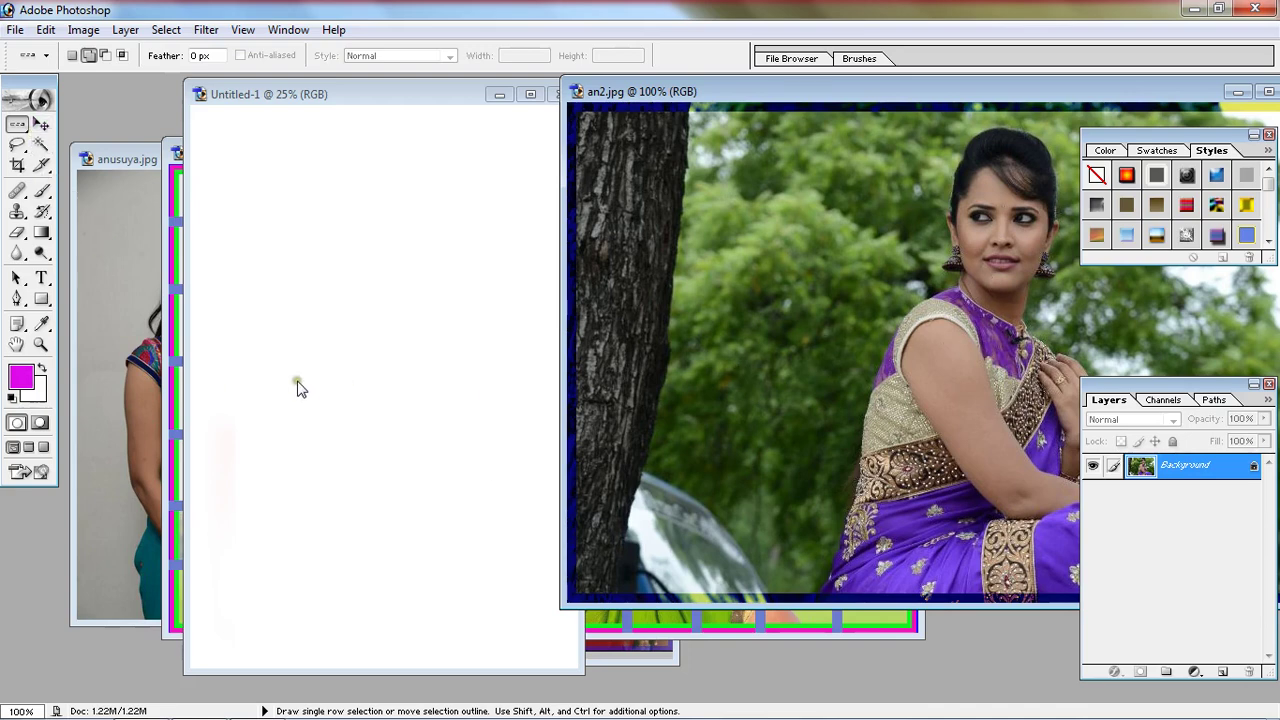
# - Drag an2.jpg into Untitled-1 as Layer 1 and position it, then drag in anusuya.jpg as Layer 2
pyautogui.click(40, 125)
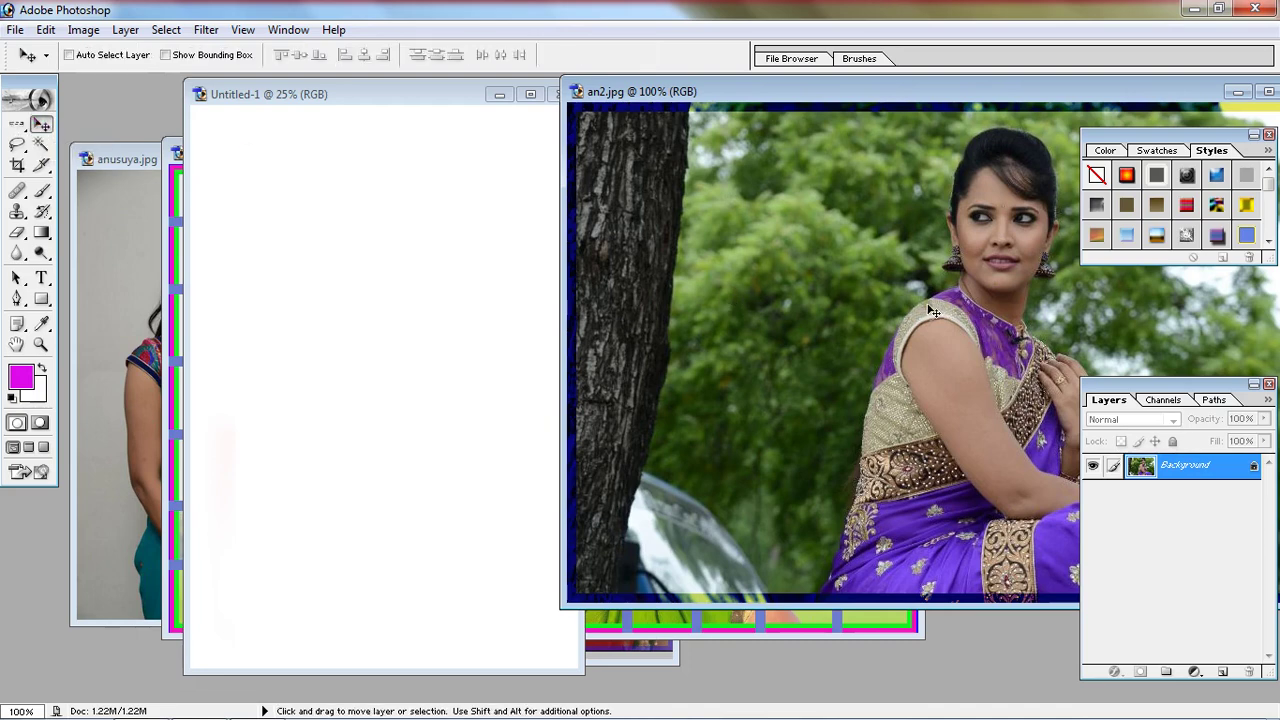
pyautogui.moveTo(940, 285)
pyautogui.mouseDown()
pyautogui.moveTo(435, 362)
pyautogui.moveTo(417, 302)
pyautogui.mouseUp()
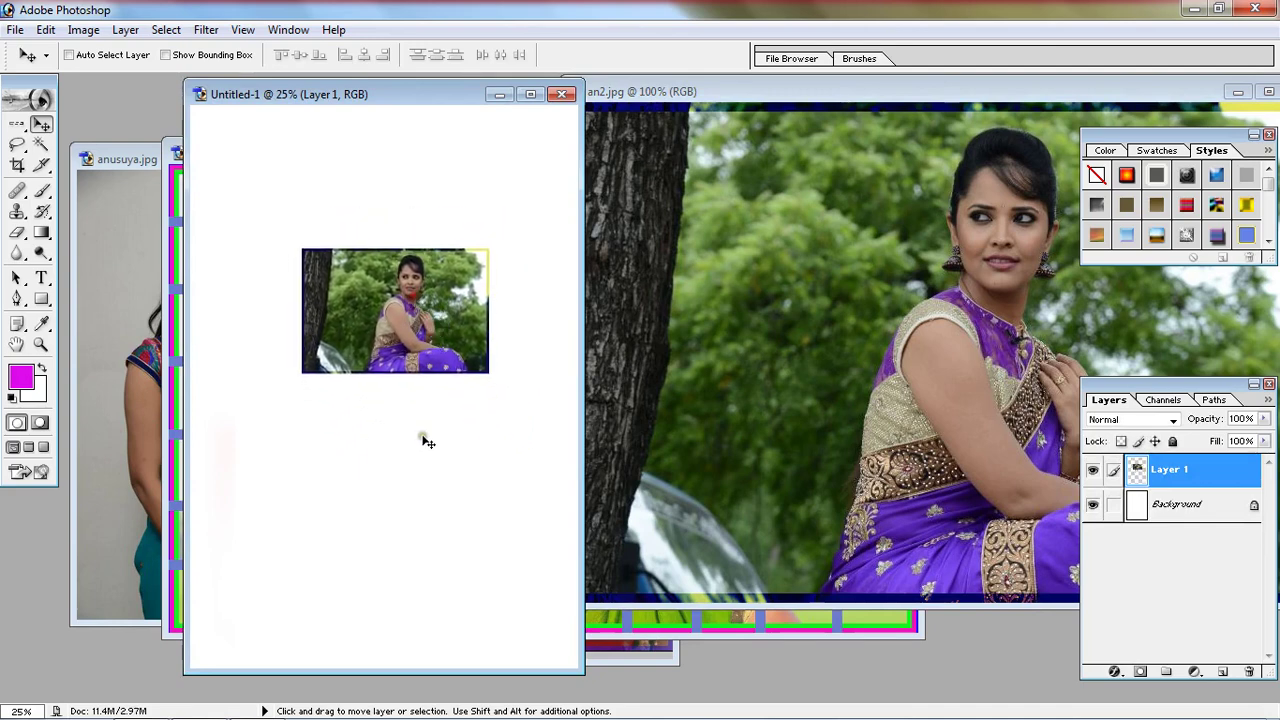
pyautogui.moveTo(427, 355); pyautogui.dragTo(415, 270)
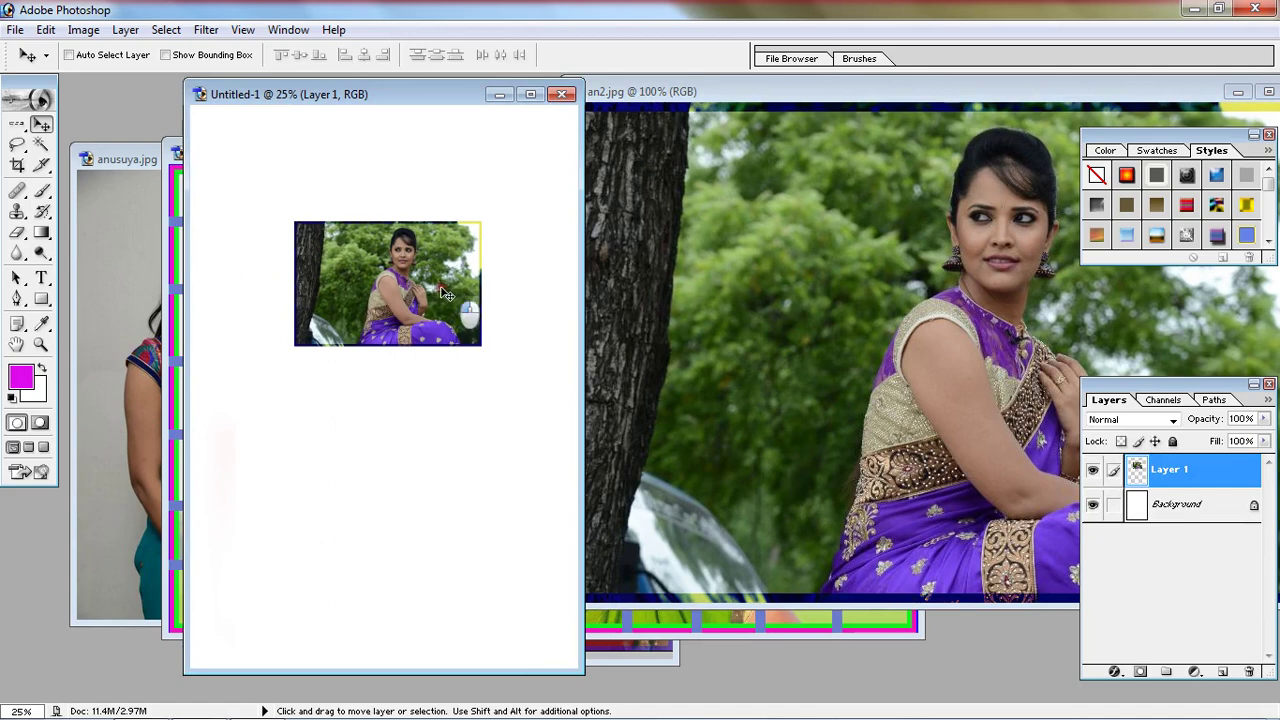
pyautogui.moveTo(425, 314)
pyautogui.mouseDown()
pyautogui.moveTo(445, 316)
pyautogui.moveTo(376, 350)
pyautogui.mouseUp()
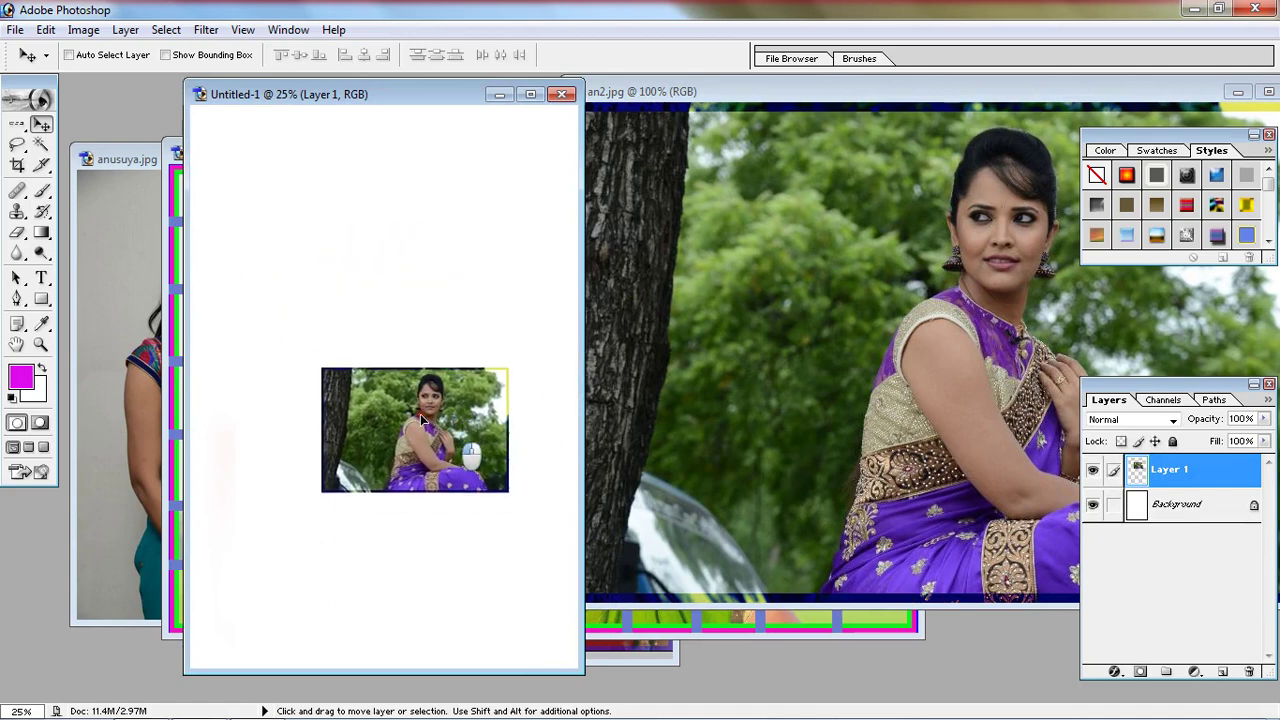
pyautogui.click(155, 272)
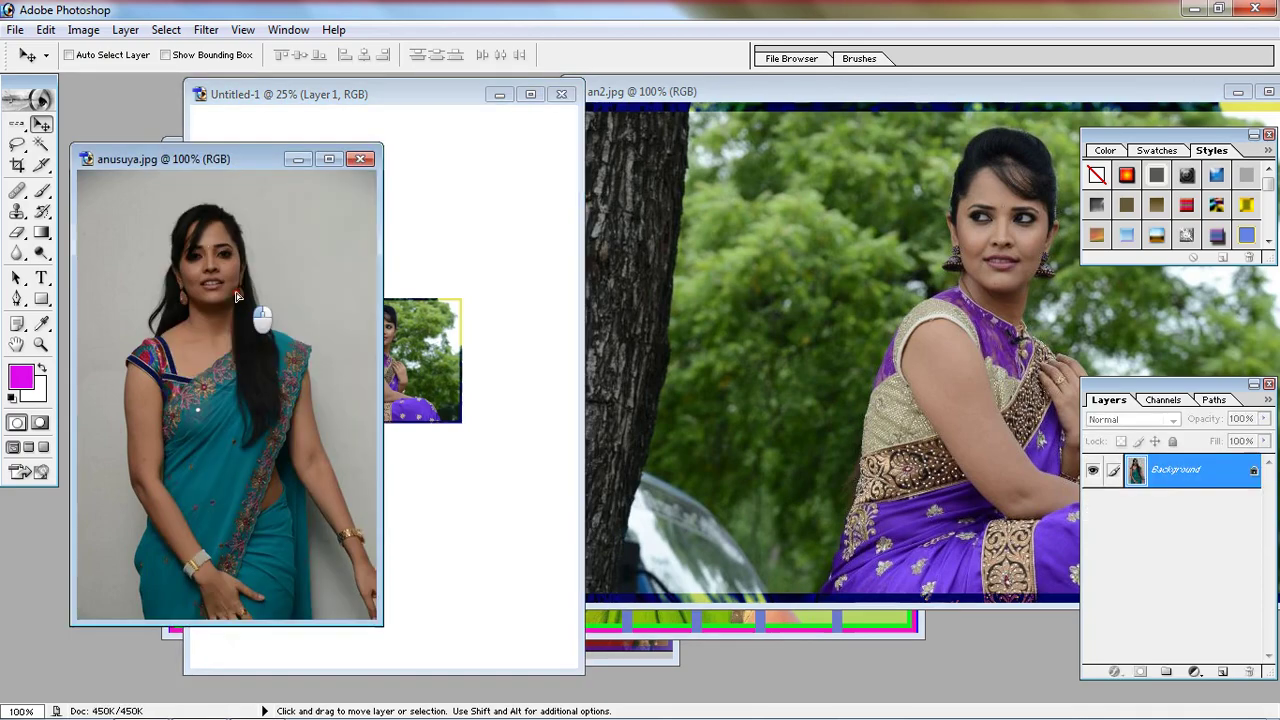
pyautogui.moveTo(212, 288)
pyautogui.mouseDown()
pyautogui.moveTo(478, 508)
pyautogui.moveTo(302, 477)
pyautogui.moveTo(351, 467)
pyautogui.mouseUp()
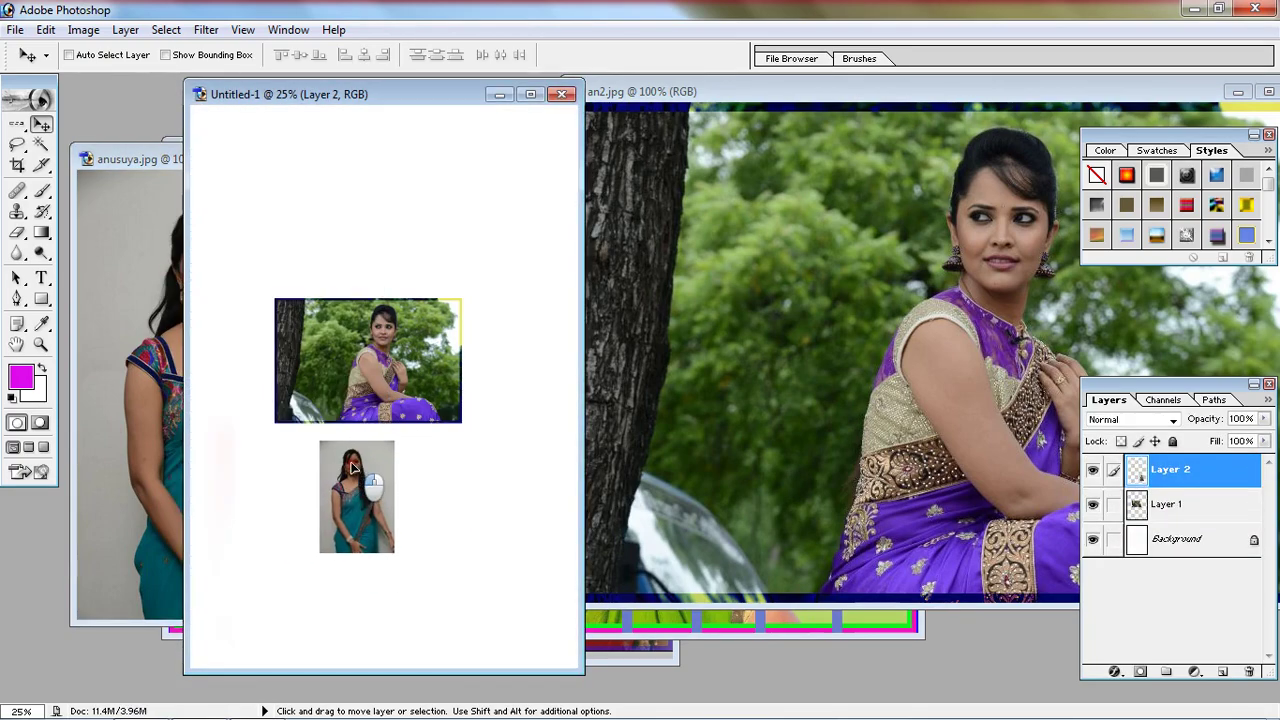